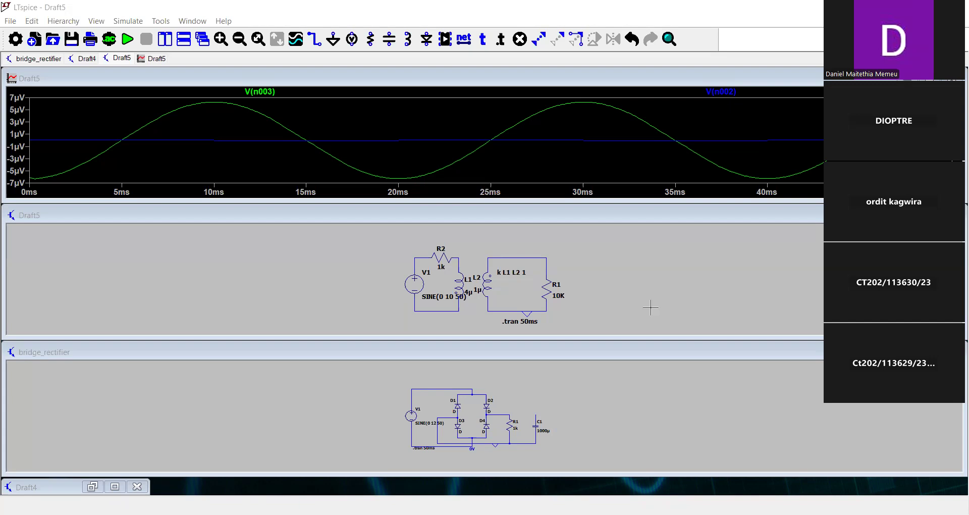
Step: Create a new blank schematic
{"action": "left_click", "coordinate": [794, 251]}
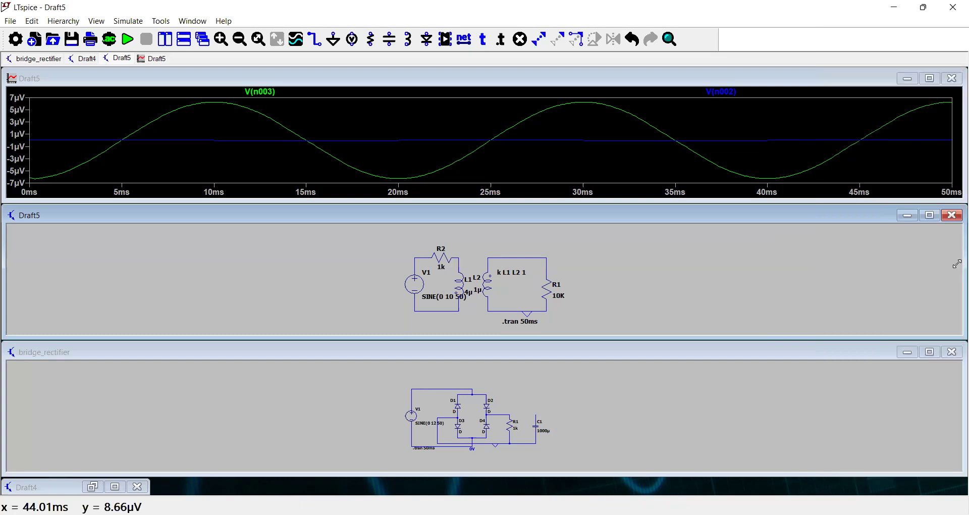
{"action": "left_click", "coordinate": [9, 22]}
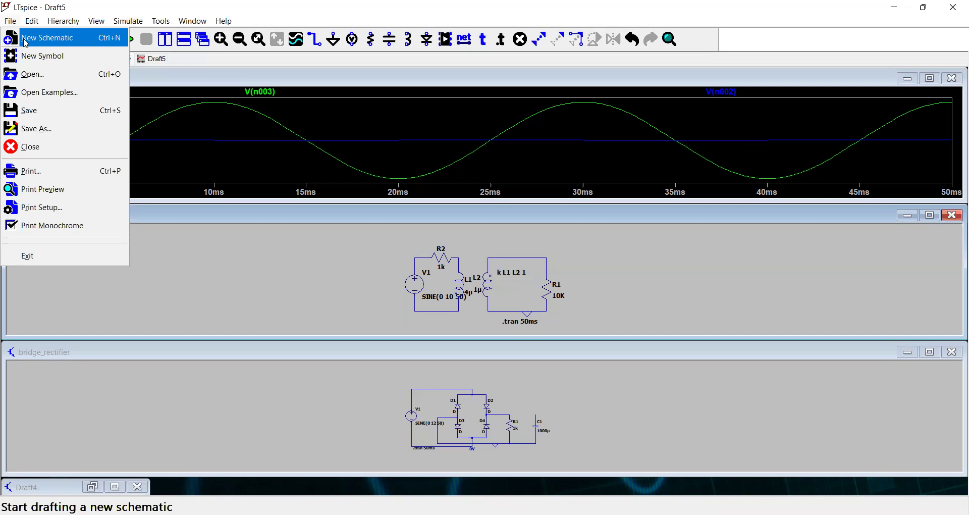
{"action": "left_click", "coordinate": [25, 43]}
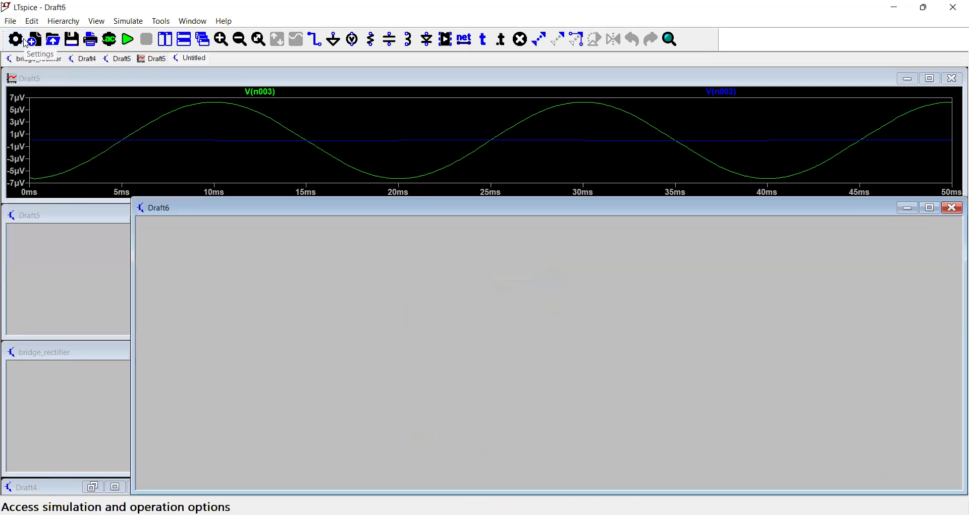
Step: Close the waveform plot window and the blank Draft6 schematic
{"action": "left_click", "coordinate": [952, 79]}
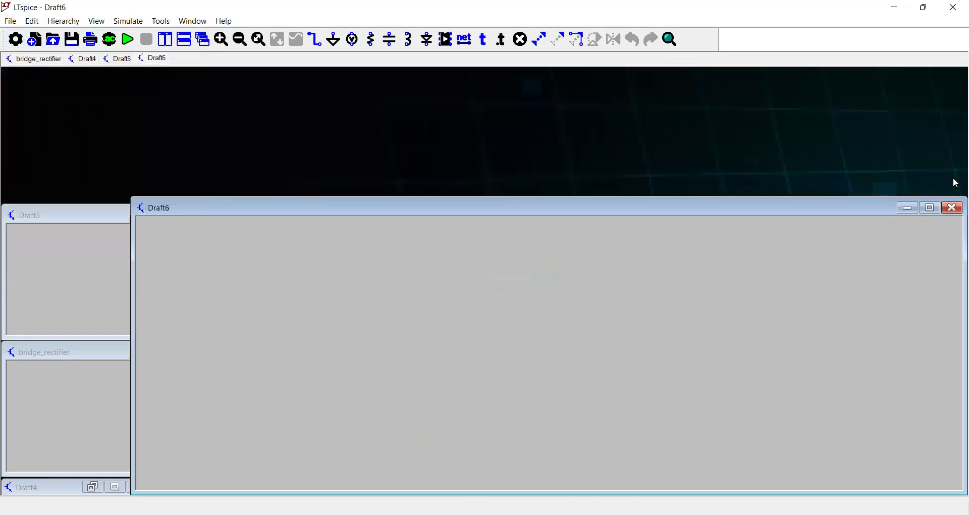
{"action": "left_click", "coordinate": [953, 209]}
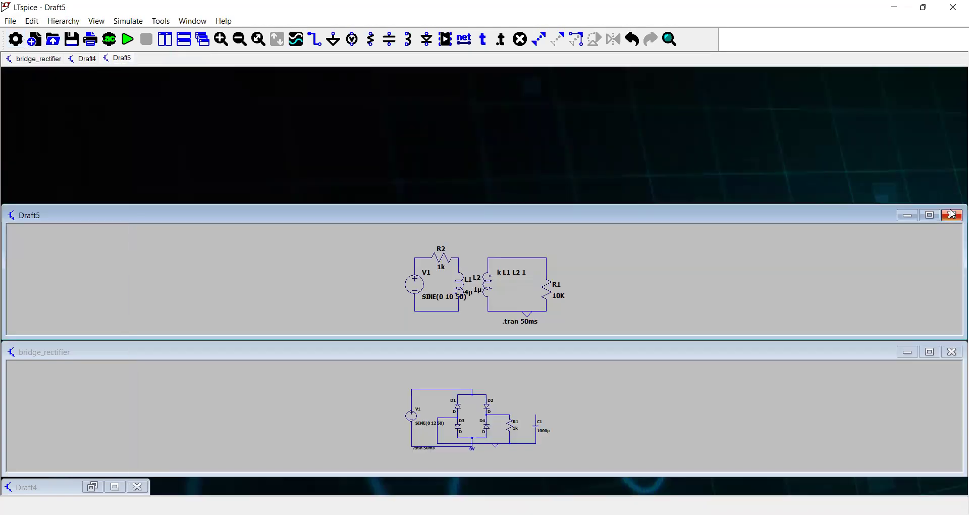
Step: Close the Draft5 schematic with its changes saved, and close the bridge_rectifier schematic
{"action": "left_click", "coordinate": [953, 214]}
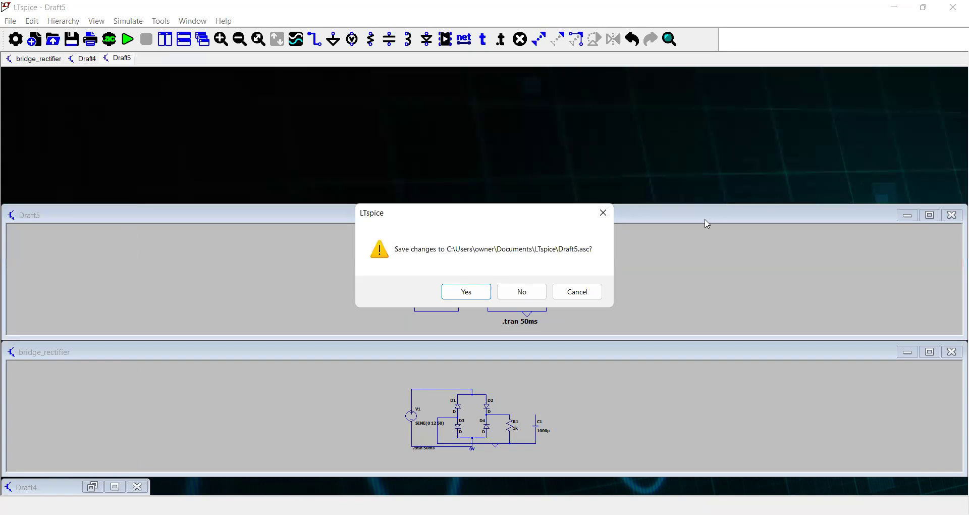
{"action": "left_click", "coordinate": [607, 212]}
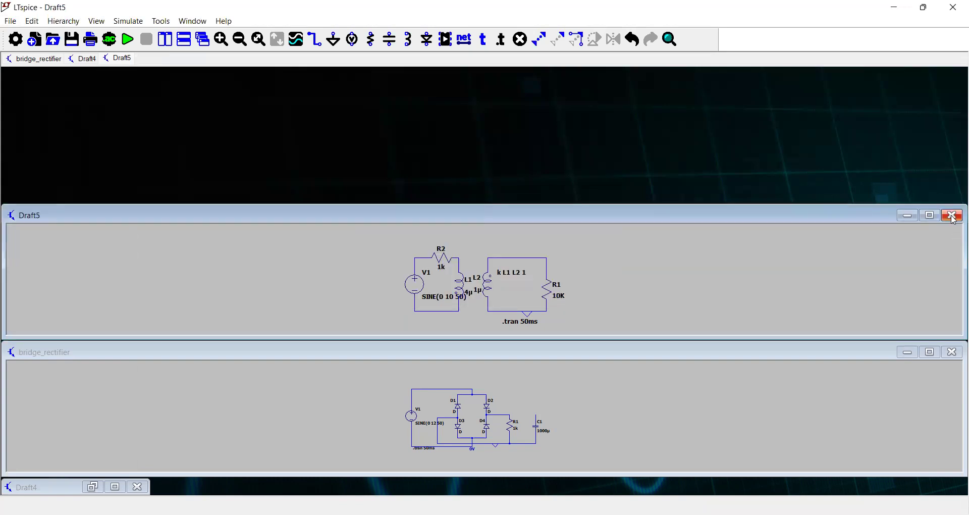
{"action": "left_click", "coordinate": [954, 217]}
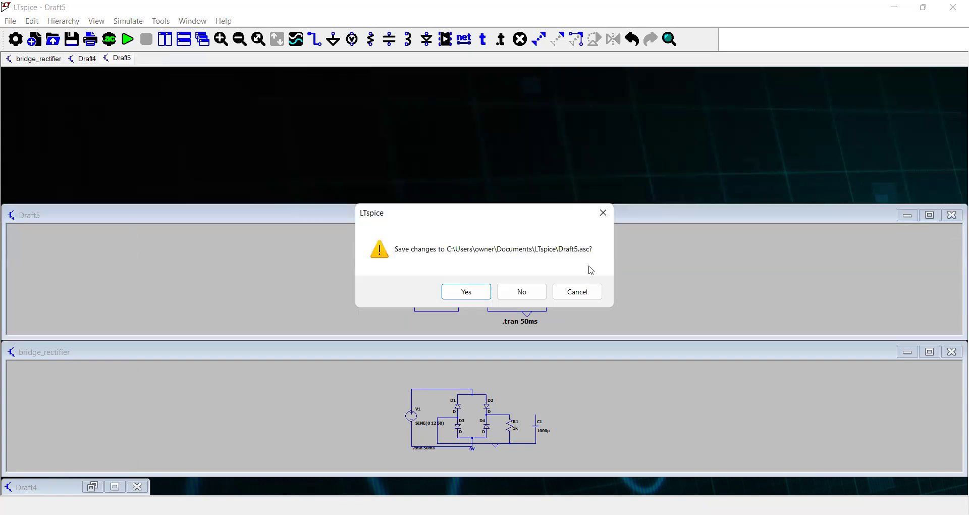
{"action": "left_click", "coordinate": [473, 297]}
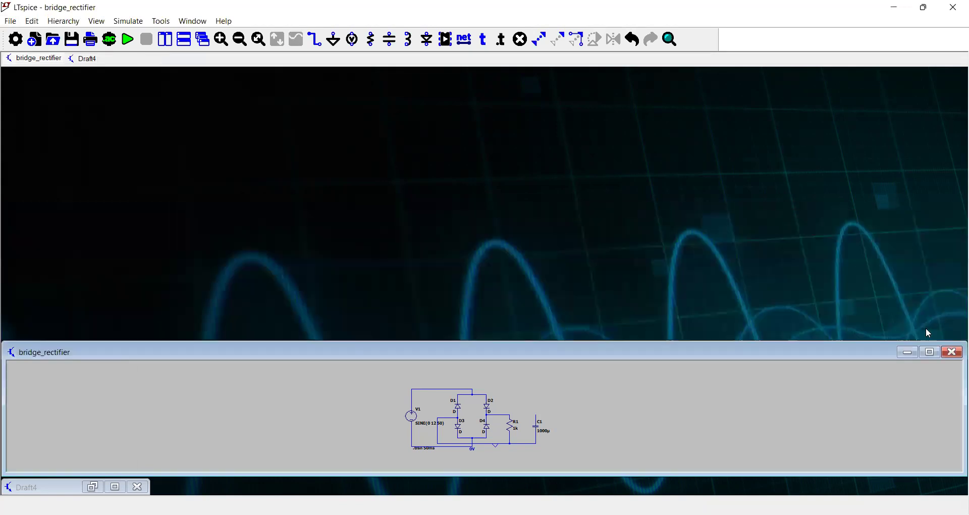
{"action": "left_click", "coordinate": [954, 354]}
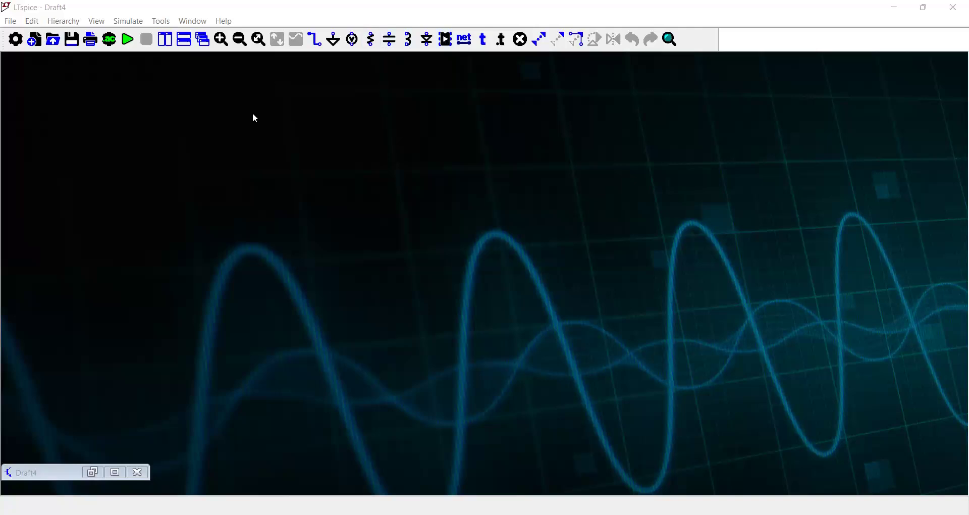
Step: Create a new blank schematic and maximize its window
{"action": "left_click", "coordinate": [11, 22]}
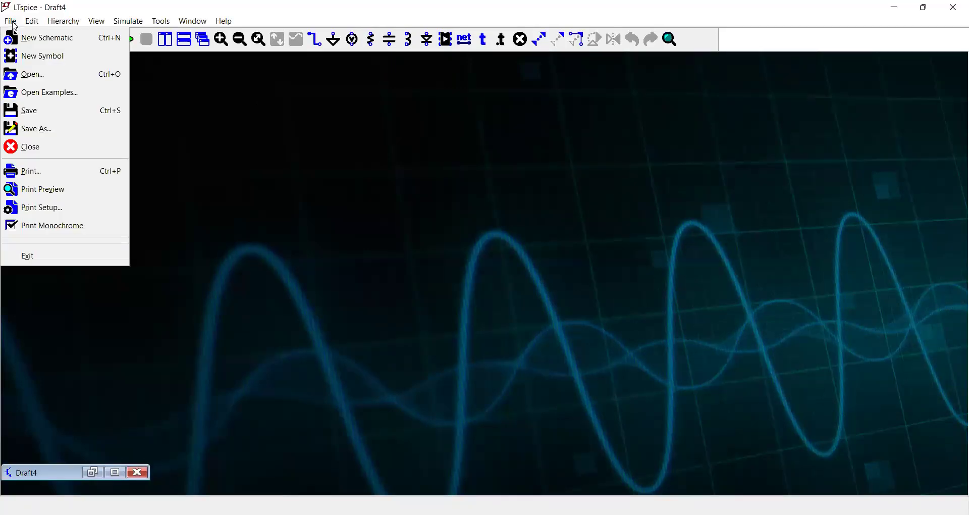
{"action": "left_click", "coordinate": [28, 42]}
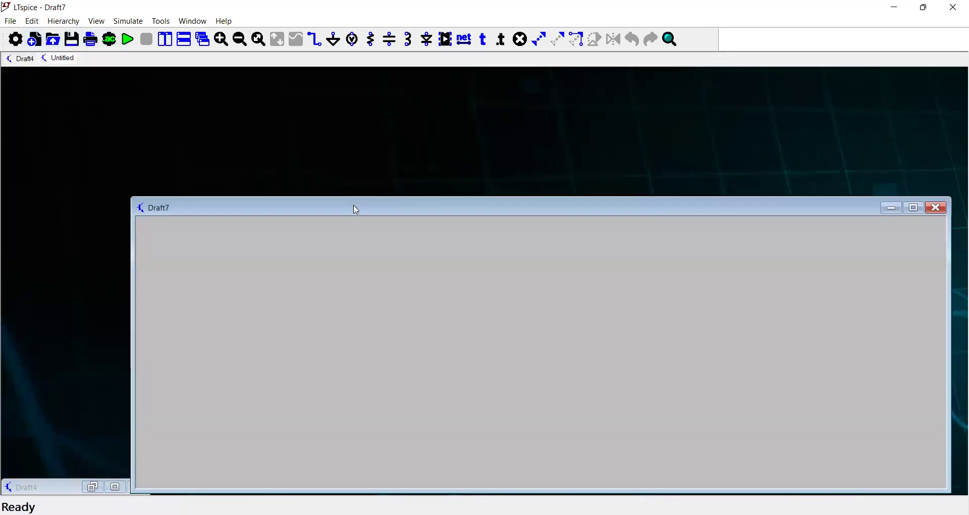
{"action": "left_click_drag", "start_coordinate": [356, 210], "coordinate": [286, 113]}
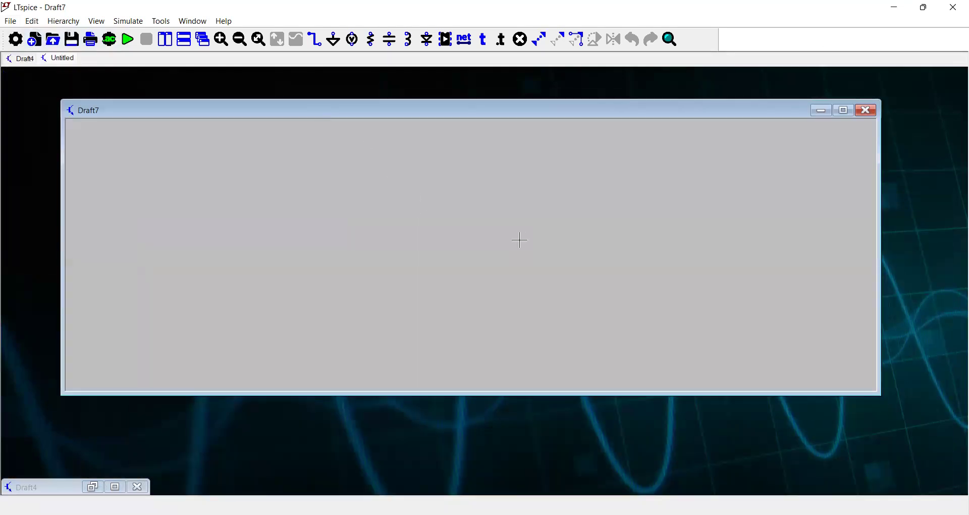
{"action": "left_click", "coordinate": [843, 110]}
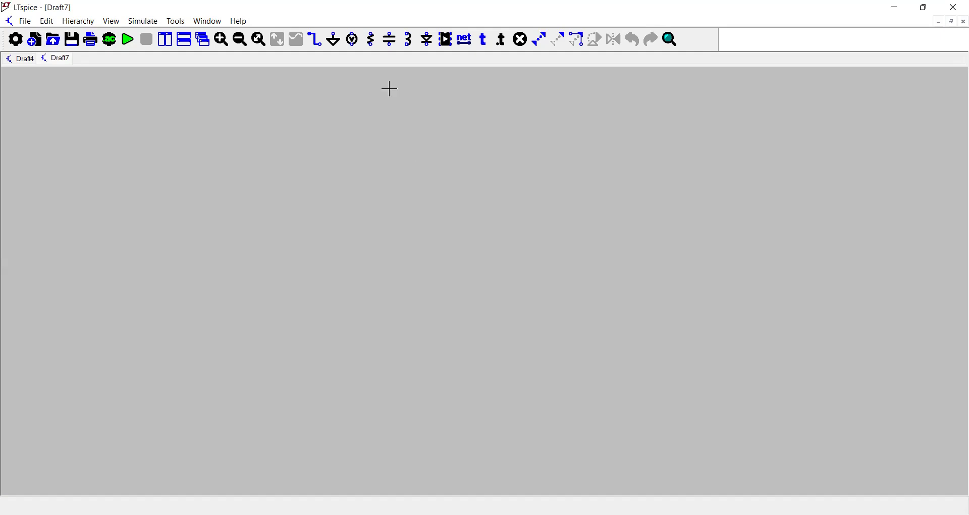
{"action": "left_click", "coordinate": [428, 39]}
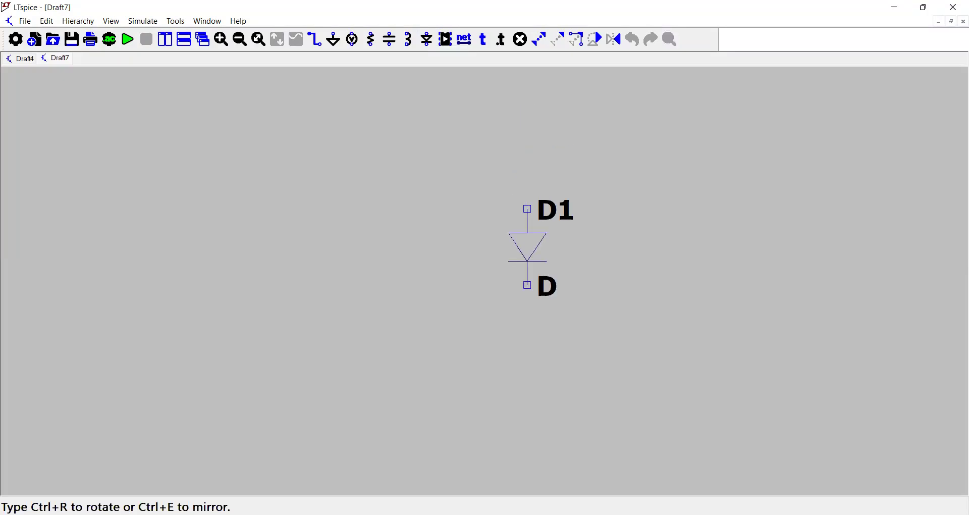
{"action": "left_click", "coordinate": [547, 209]}
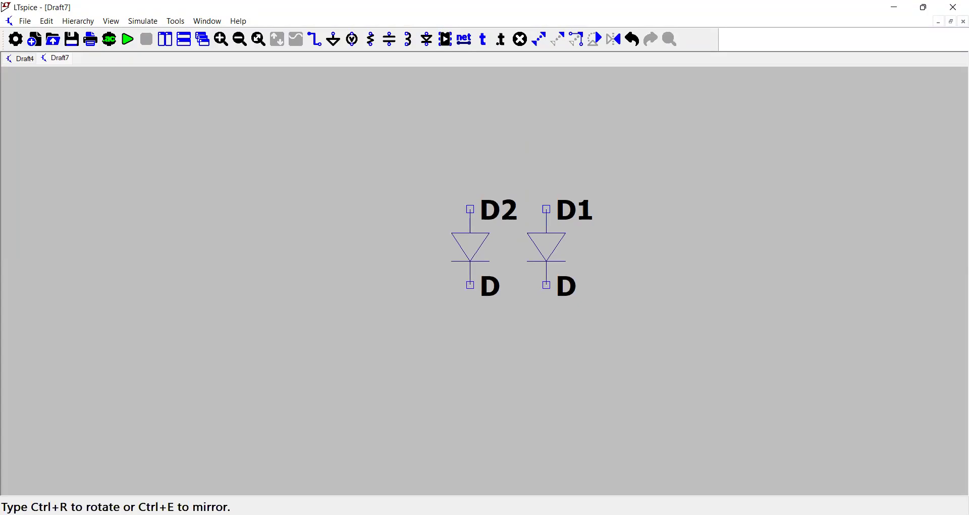
{"action": "key", "text": "Escape"}
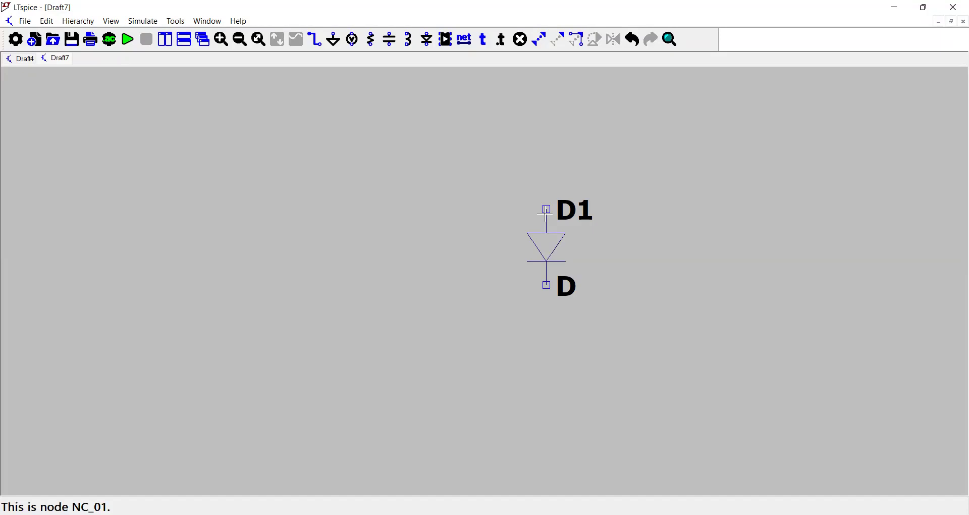
{"action": "left_click_drag", "start_coordinate": [529, 200], "coordinate": [490, 198]}
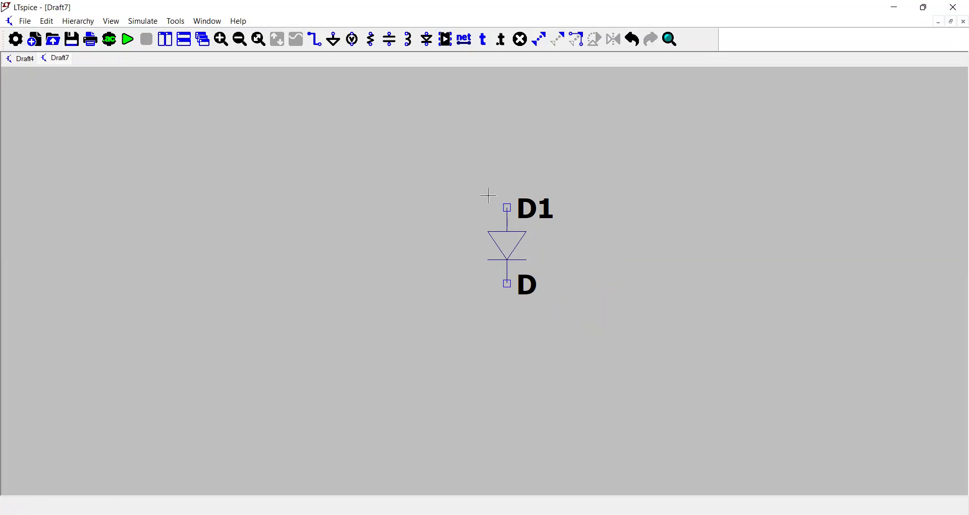
{"action": "mouse_move", "coordinate": [456, 163]}
{"action": "left_mouse_down"}
{"action": "mouse_move", "coordinate": [484, 208]}
{"action": "mouse_move", "coordinate": [442, 156]}
{"action": "left_mouse_up"}
{"action": "key", "text": "Delete"}
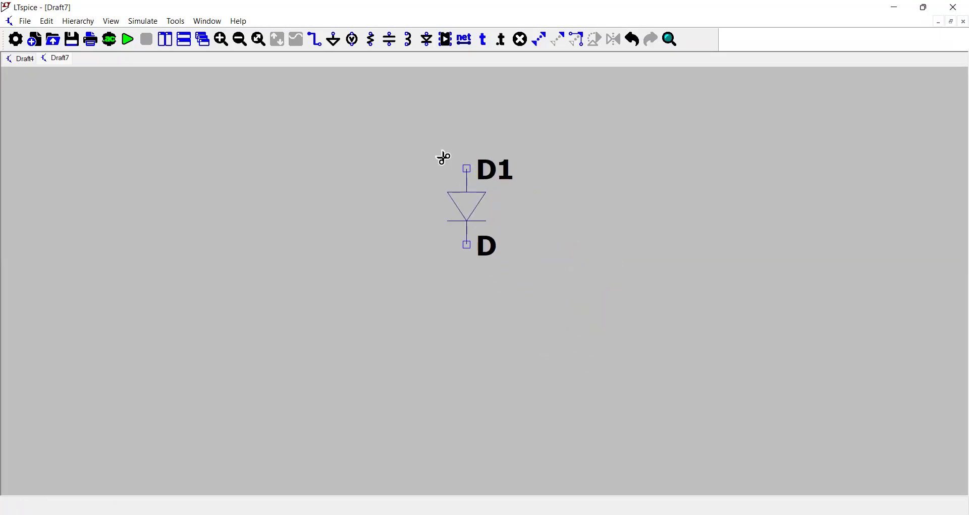
{"action": "left_click", "coordinate": [471, 201]}
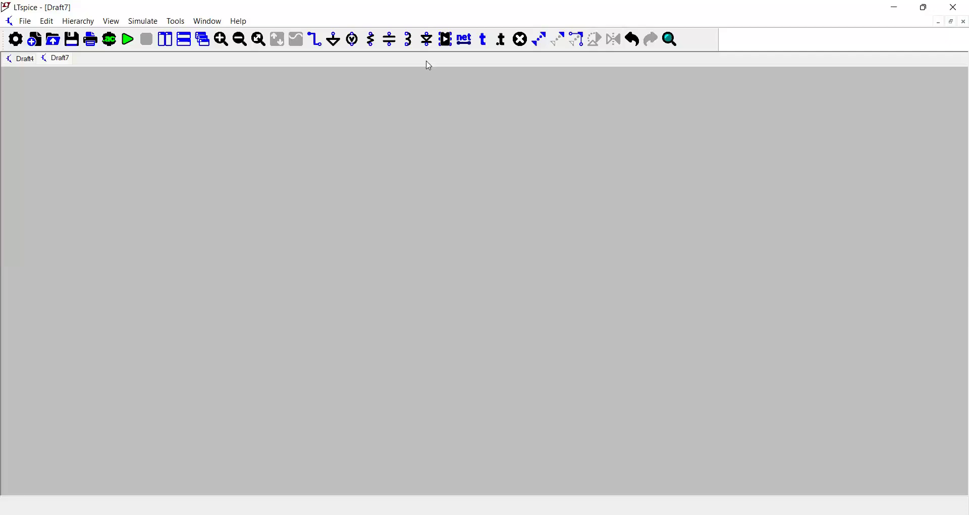
Step: Place one diode rotated to horizontal, with its cathode facing right, in the upper middle of the sheet
{"action": "left_click", "coordinate": [430, 40]}
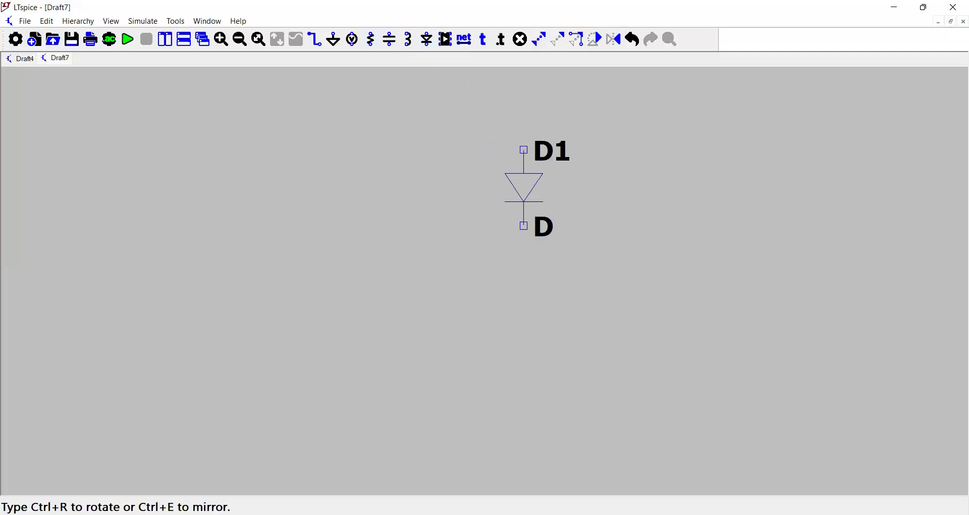
{"action": "key", "text": "ctrl+r"}
{"action": "key", "text": "ctrl+r"}
{"action": "key", "text": "ctrl+r"}
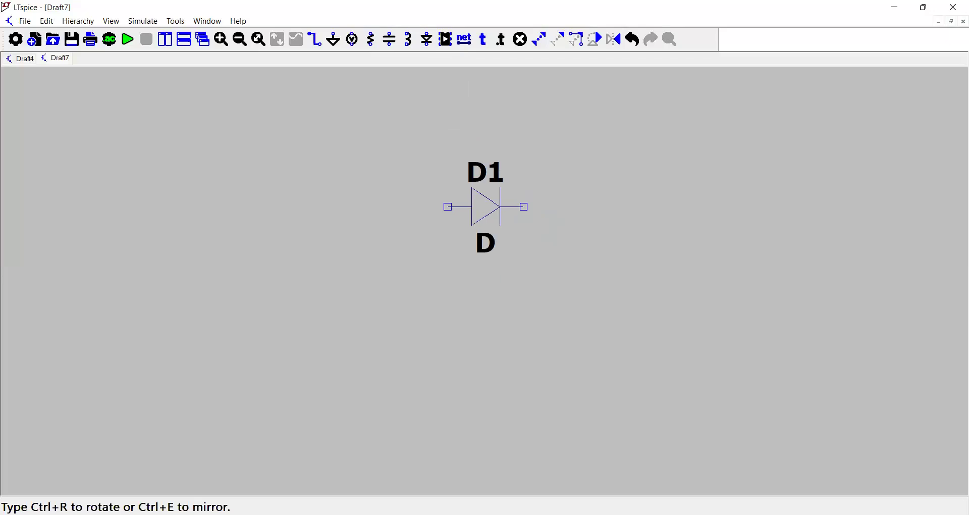
{"action": "left_click", "coordinate": [486, 207]}
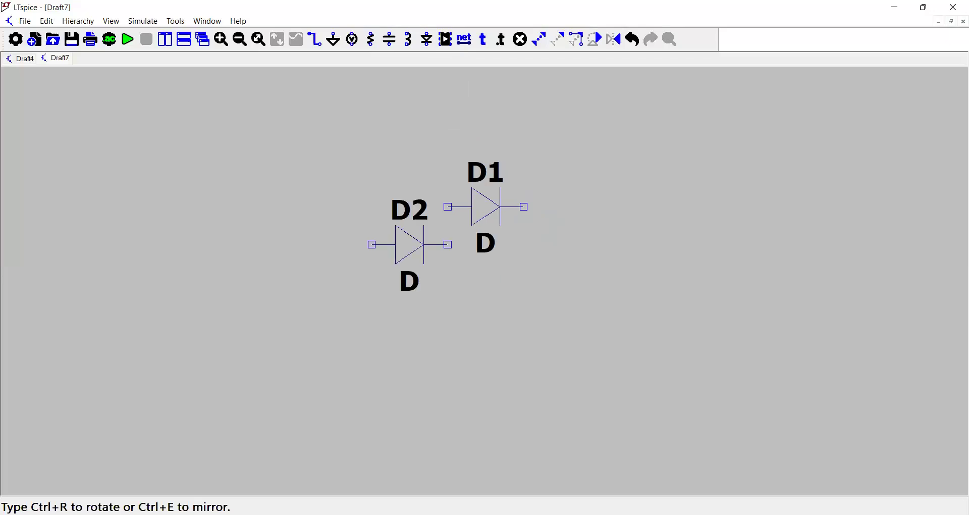
{"action": "key", "text": "Escape"}
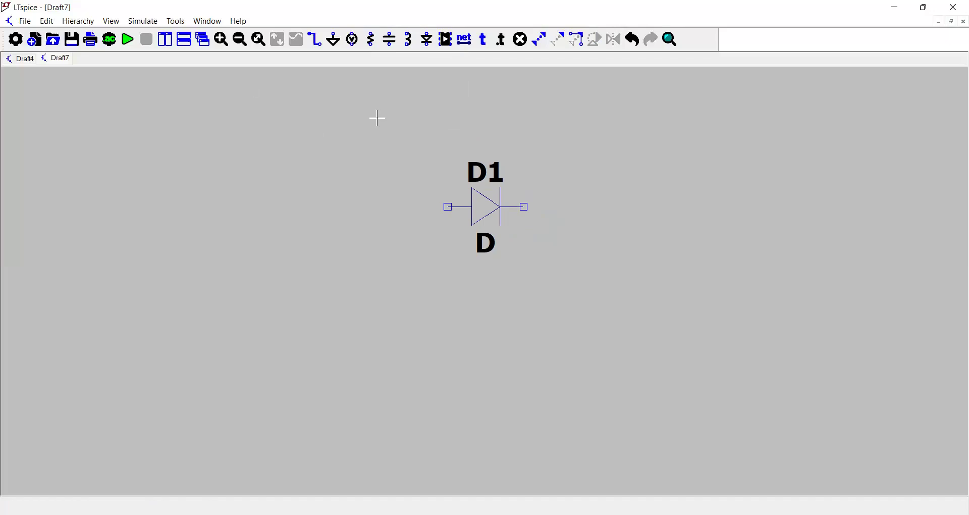
Step: Place a vertical voltage source below and to the left of the diode
{"action": "left_click", "coordinate": [353, 41]}
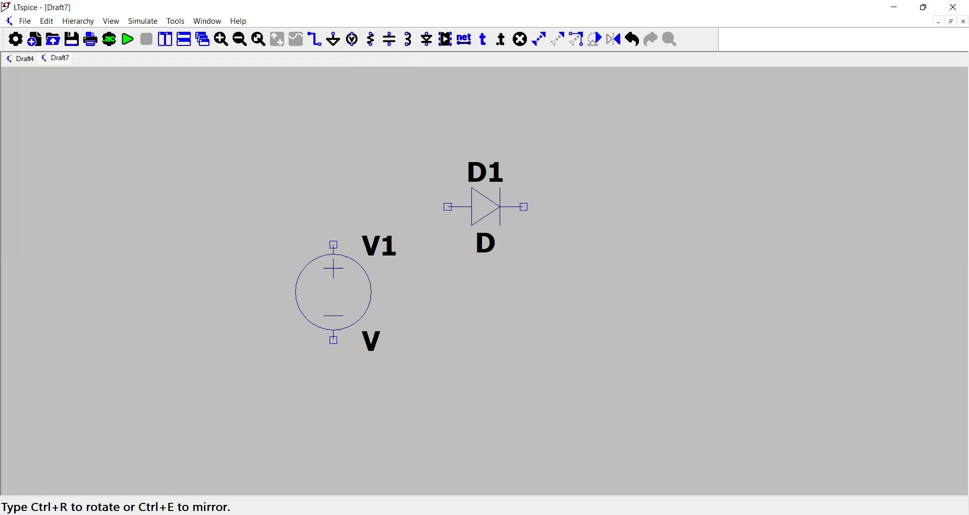
{"action": "left_click", "coordinate": [334, 226]}
{"action": "key", "text": "Escape"}
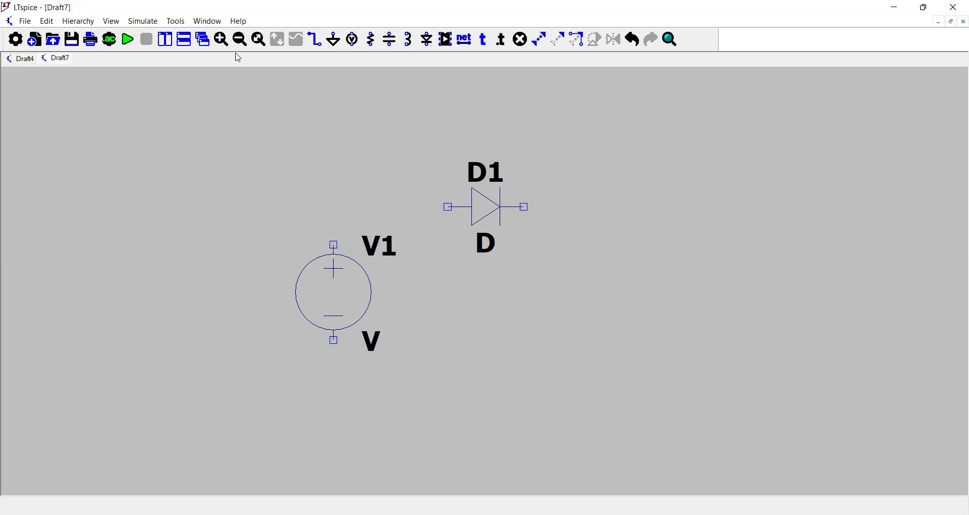
Step: Place one vertical resistor below and to the right of the diode
{"action": "left_click", "coordinate": [370, 43]}
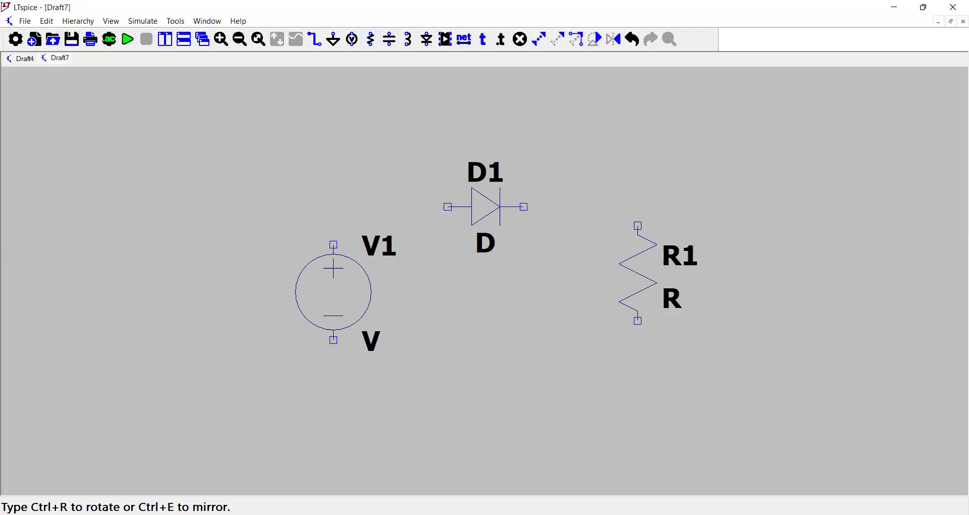
{"action": "left_click", "coordinate": [638, 273]}
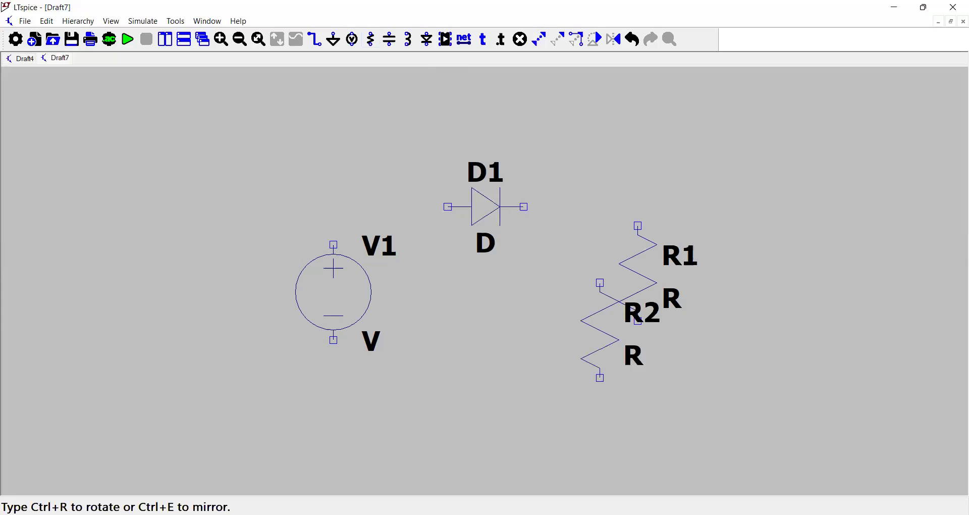
{"action": "key", "text": "Escape"}
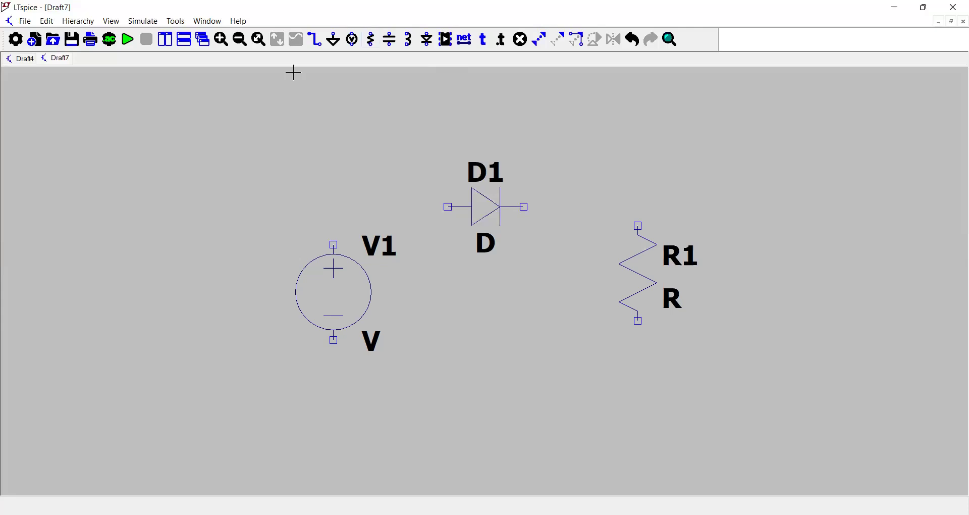
Step: Wire the voltage source's positive terminal up and across to the diode's anode
{"action": "left_click", "coordinate": [316, 44]}
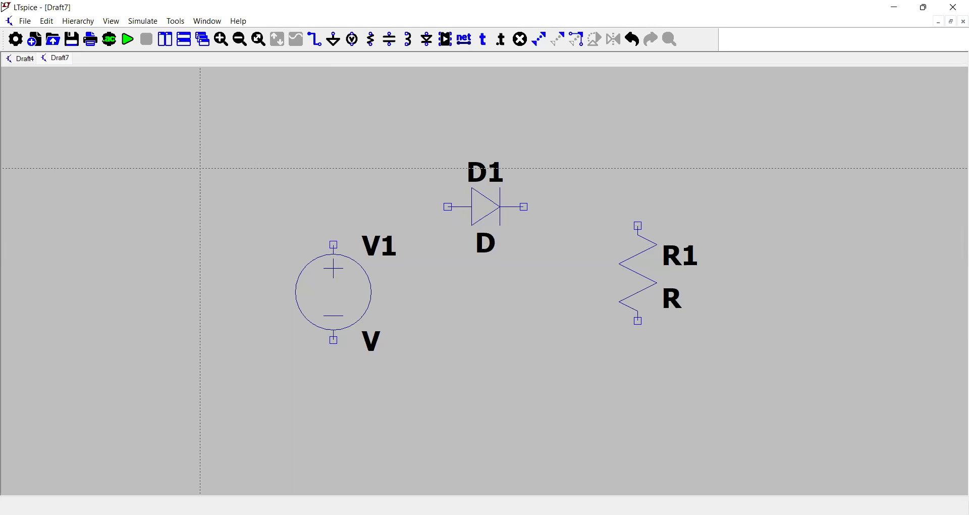
{"action": "left_click", "coordinate": [333, 245]}
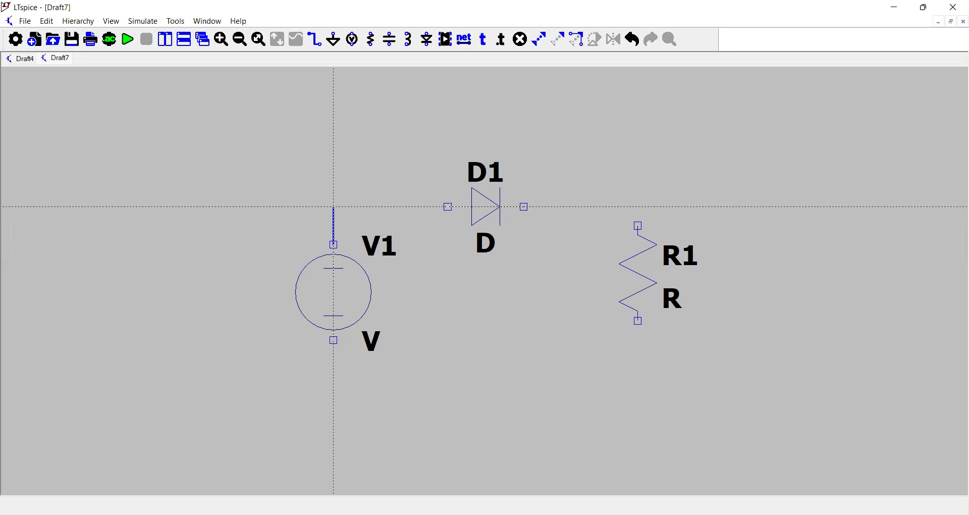
{"action": "left_click", "coordinate": [333, 206]}
{"action": "left_click", "coordinate": [447, 206]}
Step: Wire the diode's cathode across and down to the upper terminal of resistor R1
{"action": "left_click", "coordinate": [523, 207]}
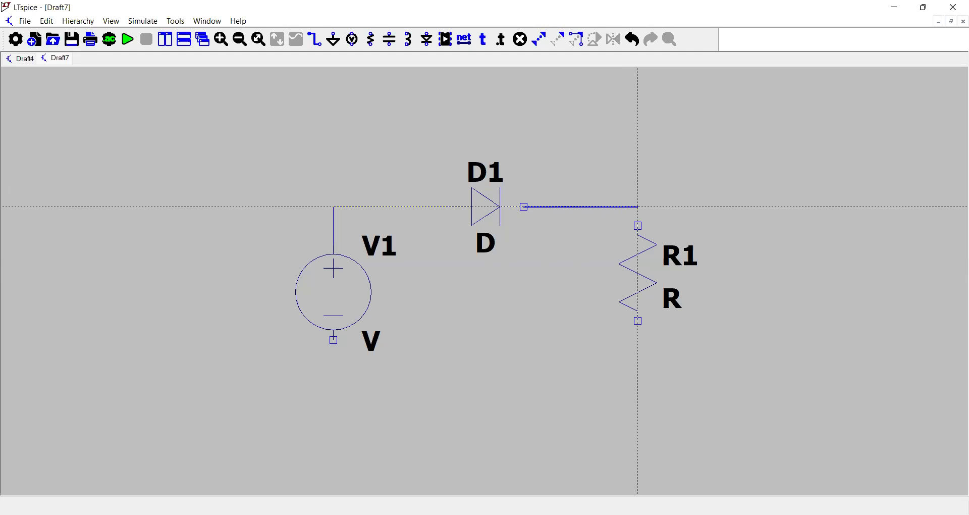
{"action": "right_click", "coordinate": [638, 207]}
{"action": "left_click", "coordinate": [638, 226]}
{"action": "right_click", "coordinate": [638, 225]}
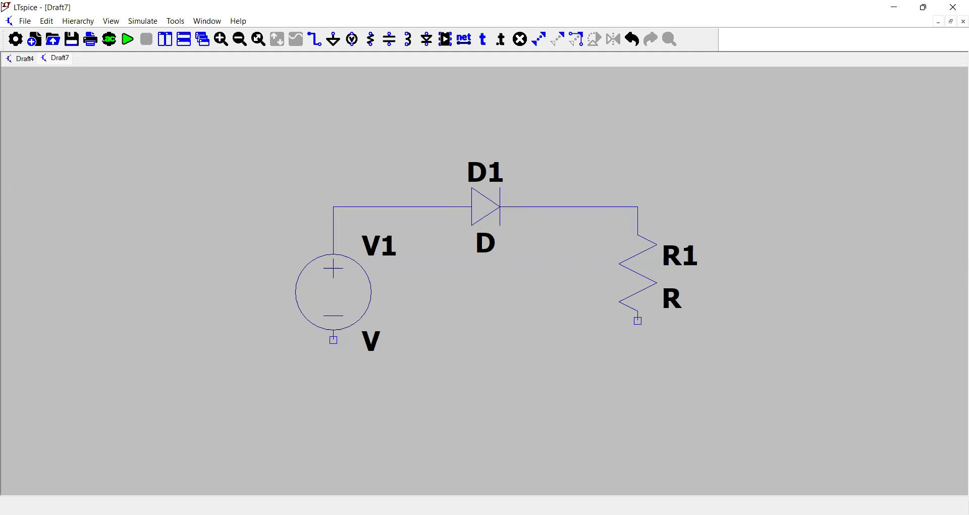
Step: Wire the resistor's lower terminal down, across and up to the voltage source's negative terminal to close the loop
{"action": "left_click", "coordinate": [638, 321]}
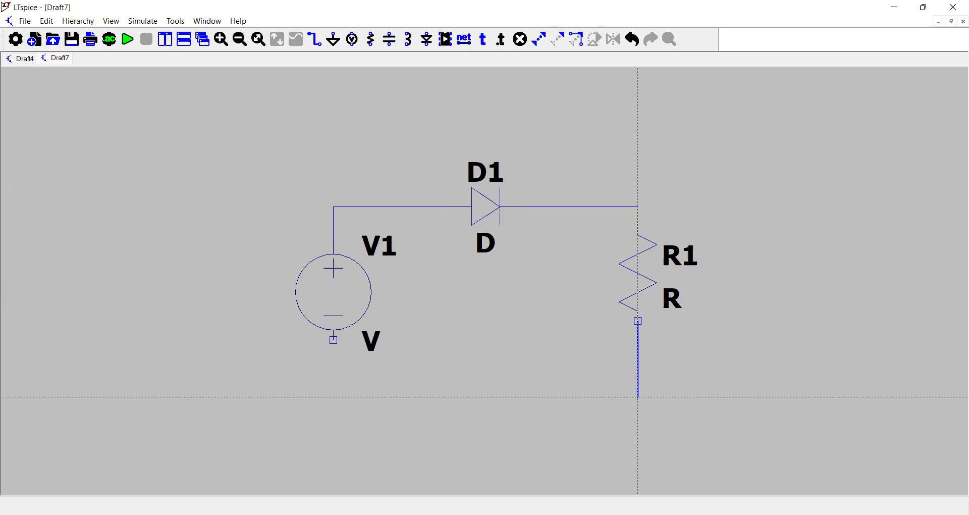
{"action": "right_click", "coordinate": [638, 397]}
{"action": "left_click", "coordinate": [638, 397]}
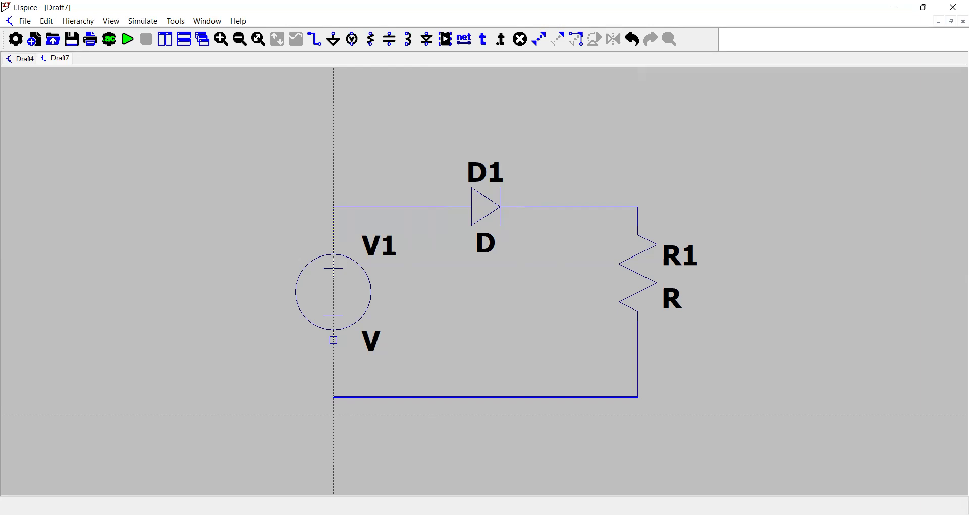
{"action": "left_click", "coordinate": [334, 414]}
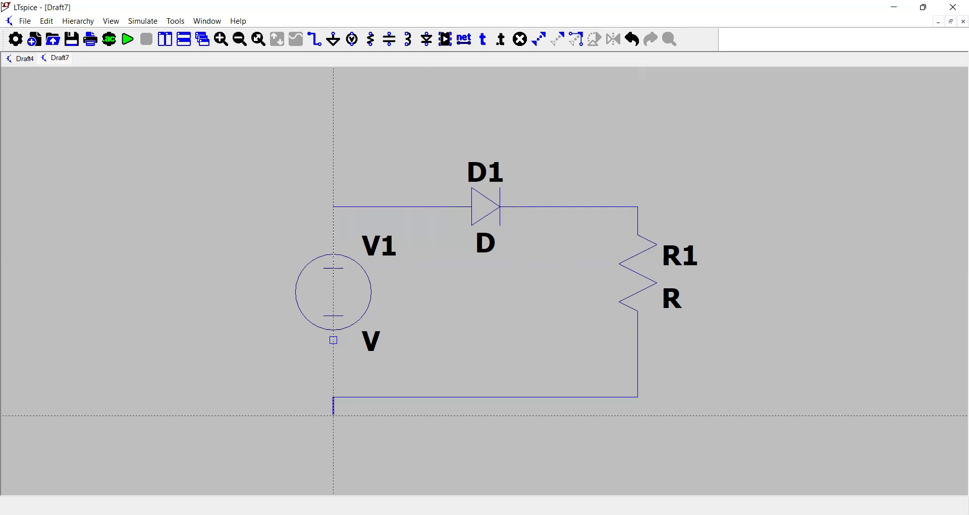
{"action": "left_click", "coordinate": [334, 340]}
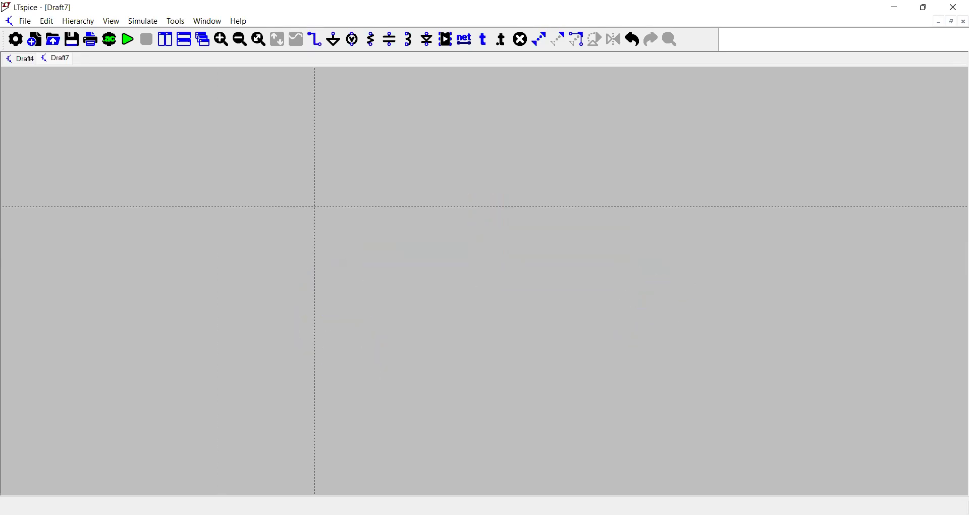
{"action": "key", "text": "d"}
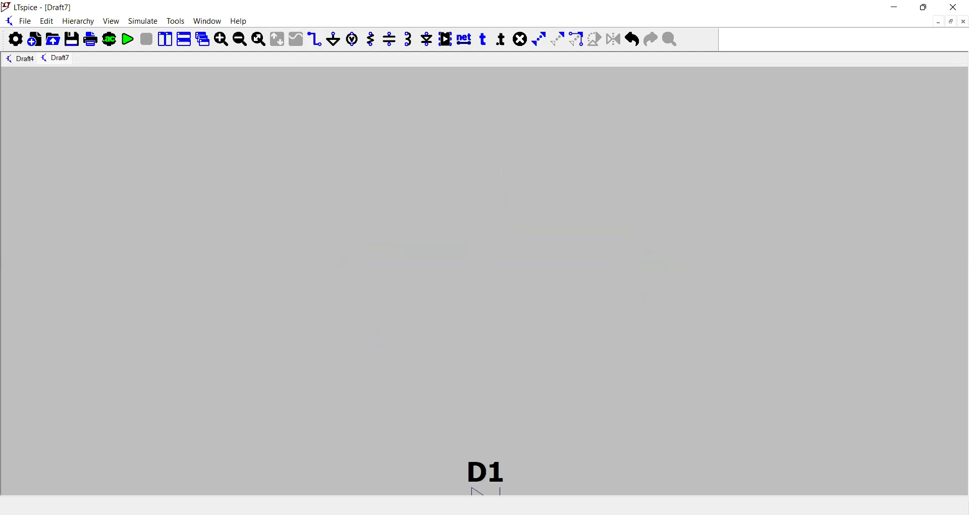
{"action": "scroll", "coordinate": [518, 277], "scroll_direction": "up", "scroll_amount": 3}
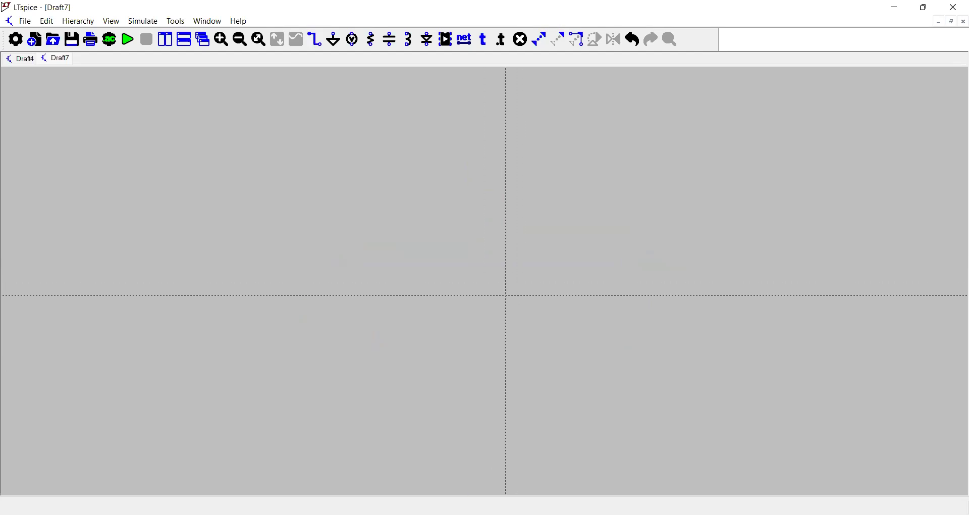
{"action": "scroll", "coordinate": [530, 269], "scroll_direction": "down", "scroll_amount": 5}
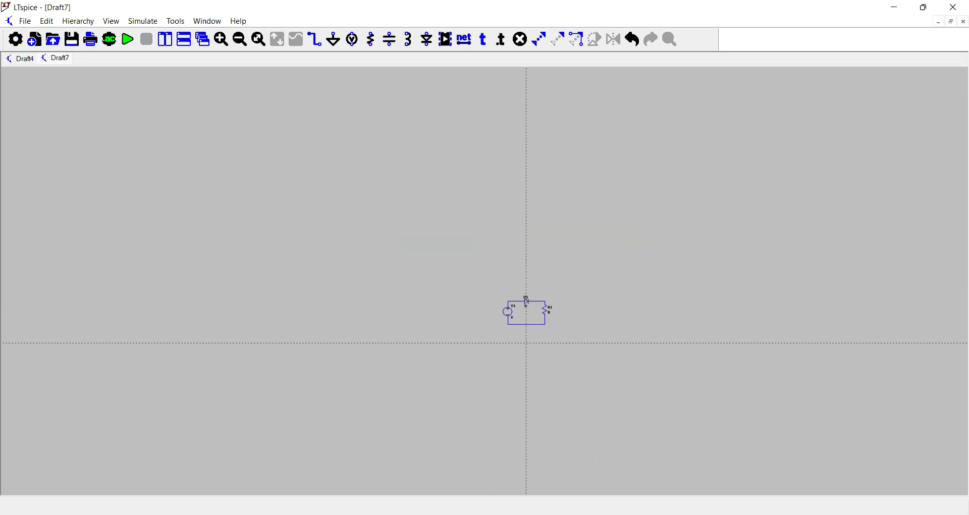
{"action": "scroll", "coordinate": [534, 318], "scroll_direction": "down", "scroll_amount": 1}
{"action": "scroll", "coordinate": [536, 318], "scroll_direction": "up", "scroll_amount": 8}
{"action": "scroll", "coordinate": [540, 313], "scroll_direction": "up", "scroll_amount": 1}
{"action": "scroll", "coordinate": [539, 313], "scroll_direction": "down", "scroll_amount": 3}
{"action": "scroll", "coordinate": [540, 312], "scroll_direction": "up", "scroll_amount": 4}
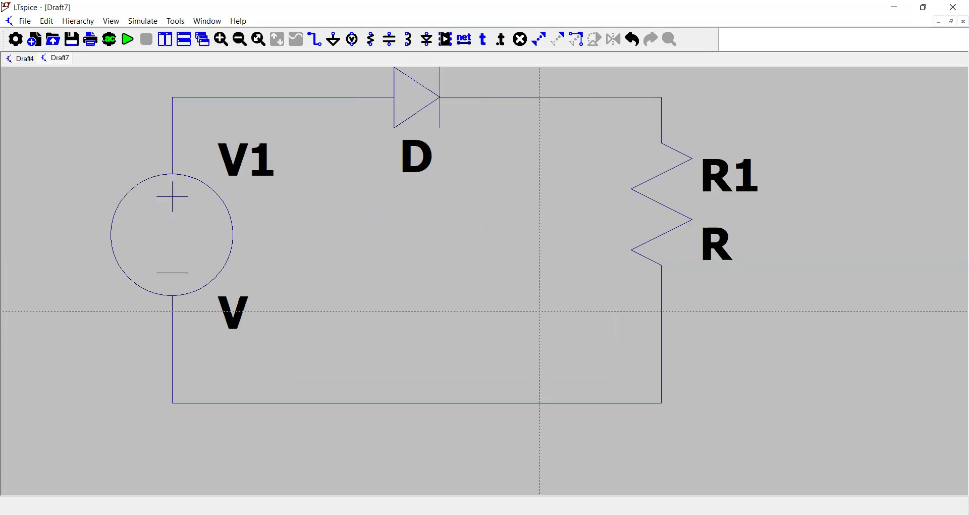
{"action": "scroll", "coordinate": [539, 311], "scroll_direction": "down", "scroll_amount": 1}
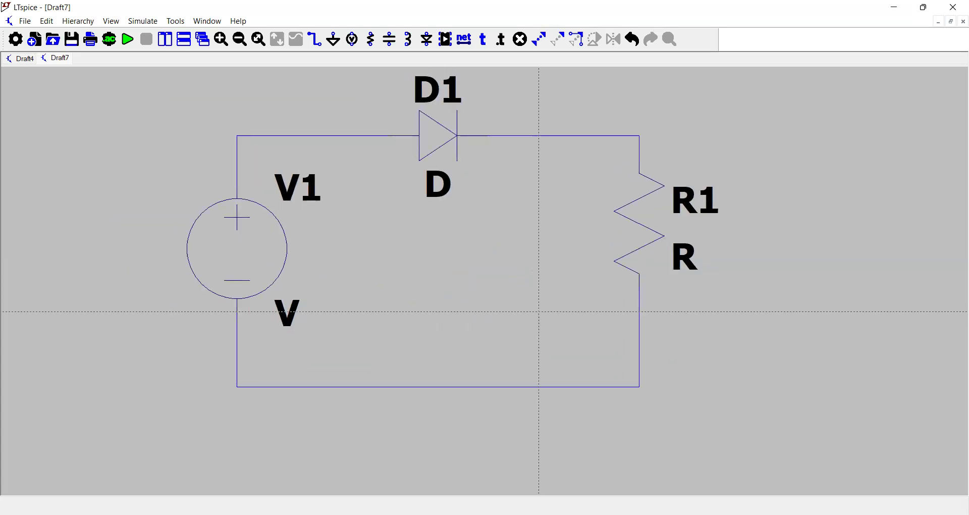
{"action": "scroll", "coordinate": [540, 312], "scroll_direction": "down", "scroll_amount": 1}
{"action": "scroll", "coordinate": [539, 311], "scroll_direction": "down", "scroll_amount": 3}
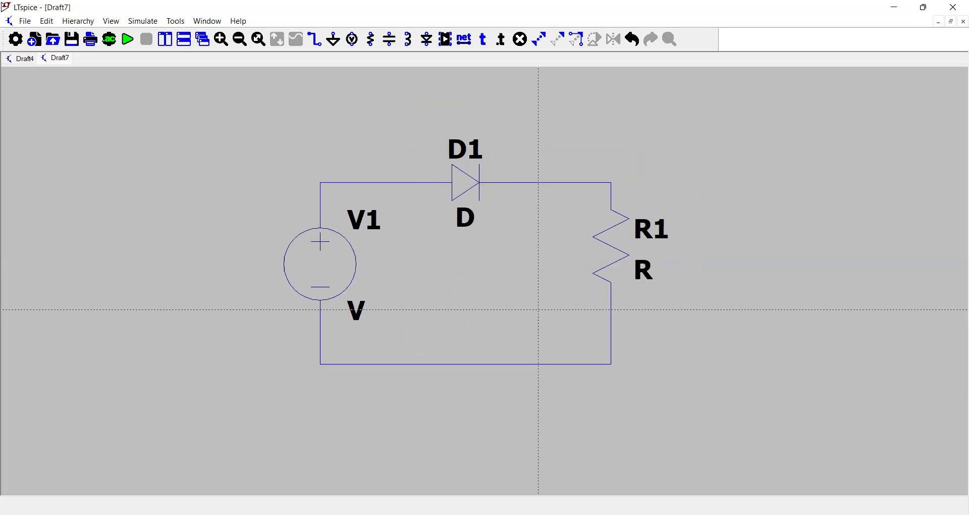
{"action": "left_click", "coordinate": [540, 310]}
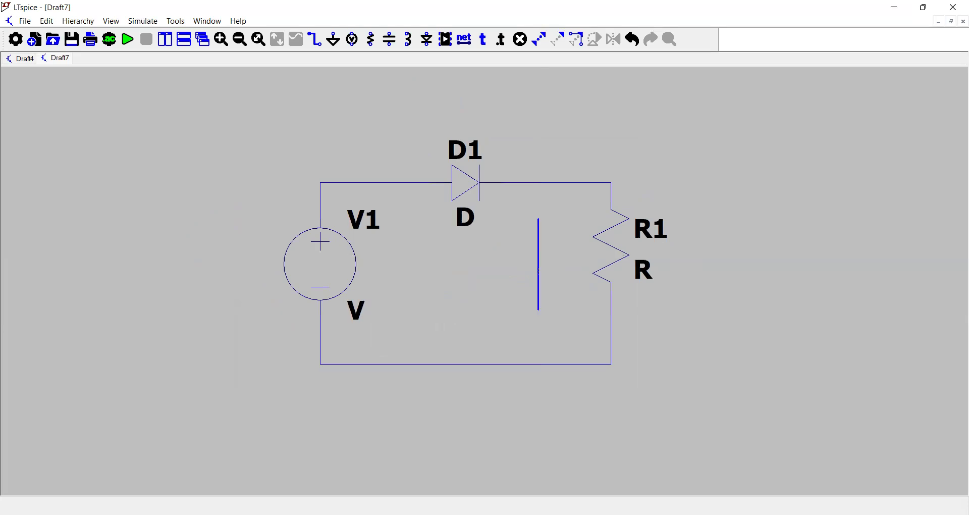
{"action": "key", "text": "Escape"}
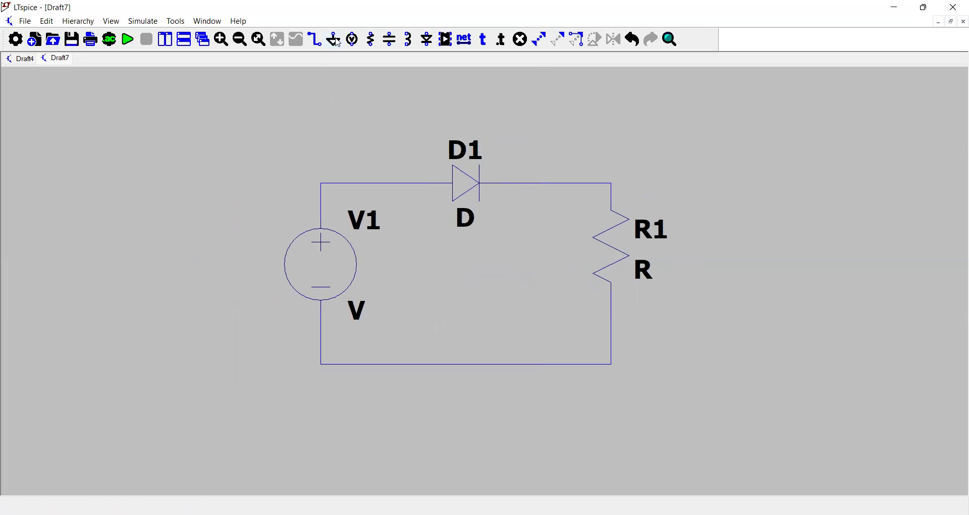
Step: Place a ground symbol just below the middle of the bottom wire
{"action": "left_click", "coordinate": [333, 39]}
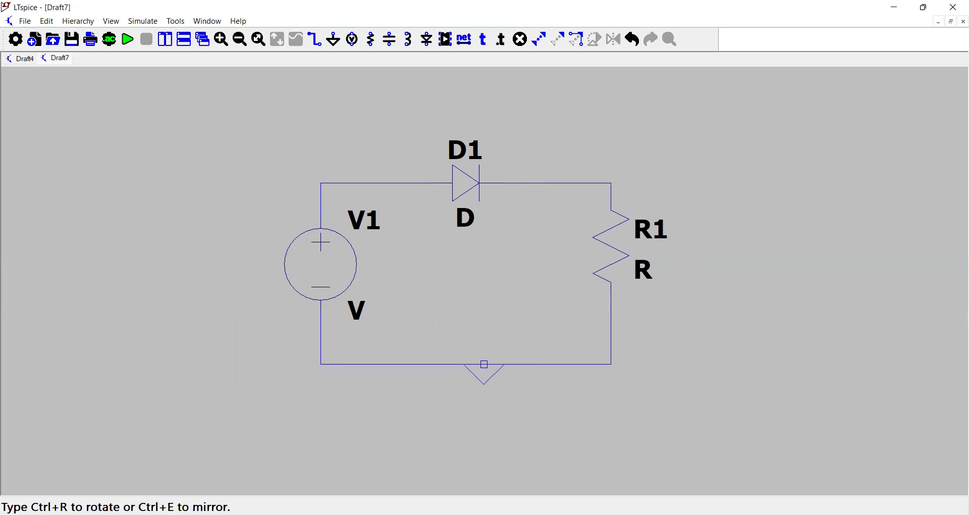
{"action": "left_click", "coordinate": [485, 382]}
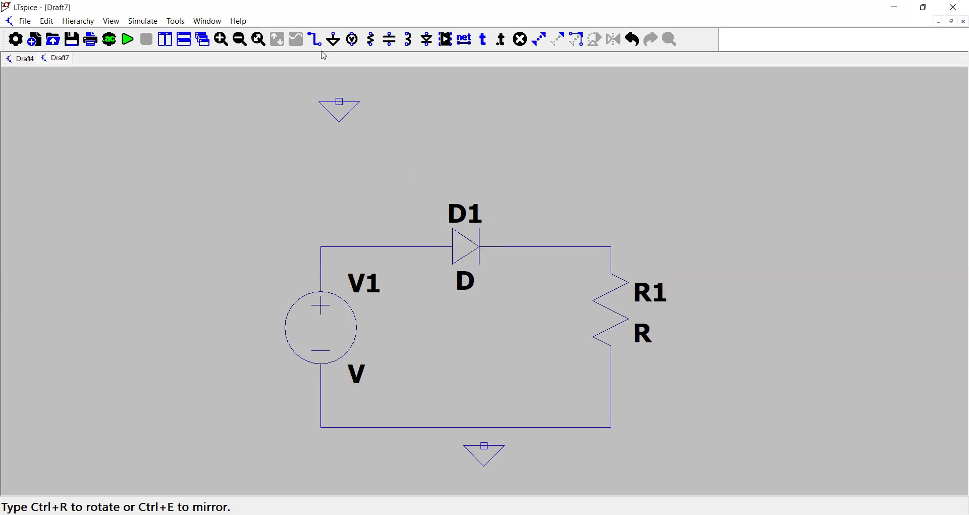
{"action": "key", "text": "Escape"}
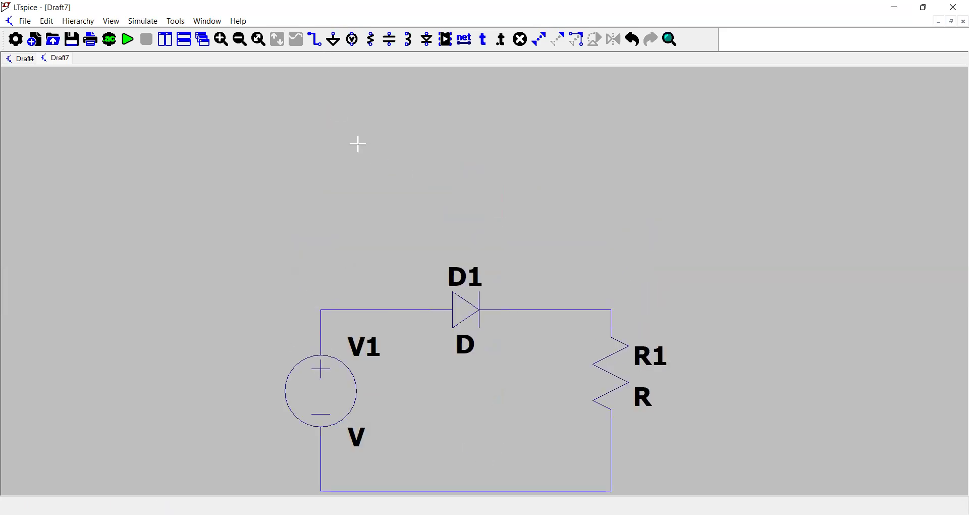
Step: Wire the ground symbol up to the circuit's bottom wire and leave wire drawing
{"action": "scroll", "coordinate": [506, 445], "scroll_direction": "down", "scroll_amount": 2}
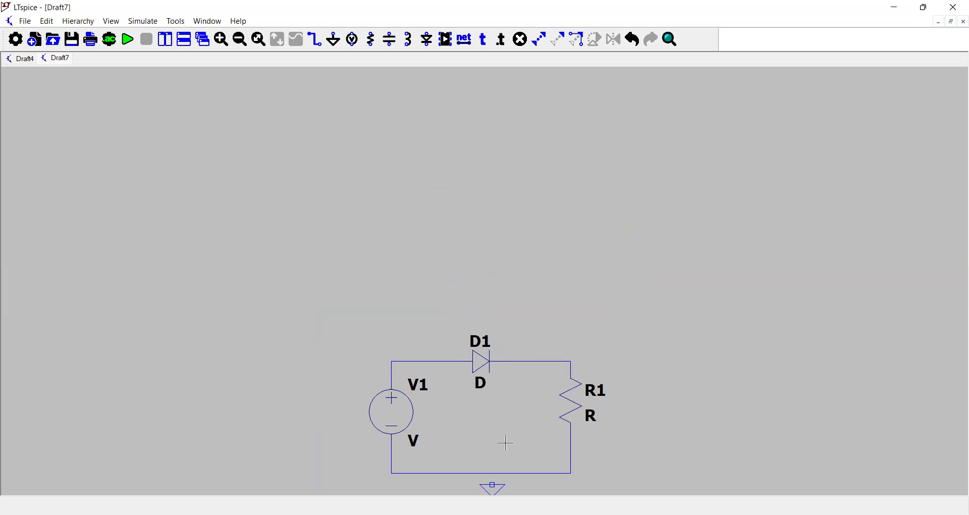
{"action": "left_click_drag", "start_coordinate": [511, 413], "coordinate": [503, 225]}
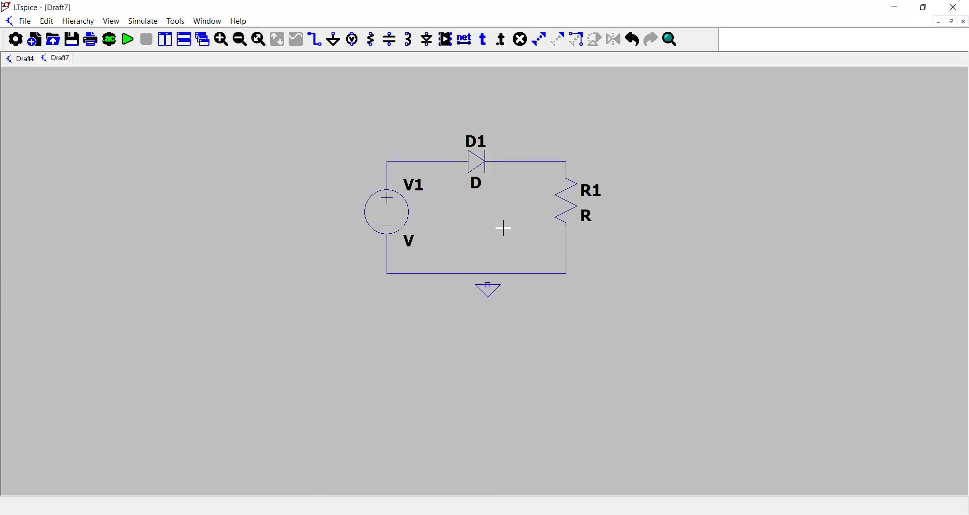
{"action": "left_click", "coordinate": [310, 43]}
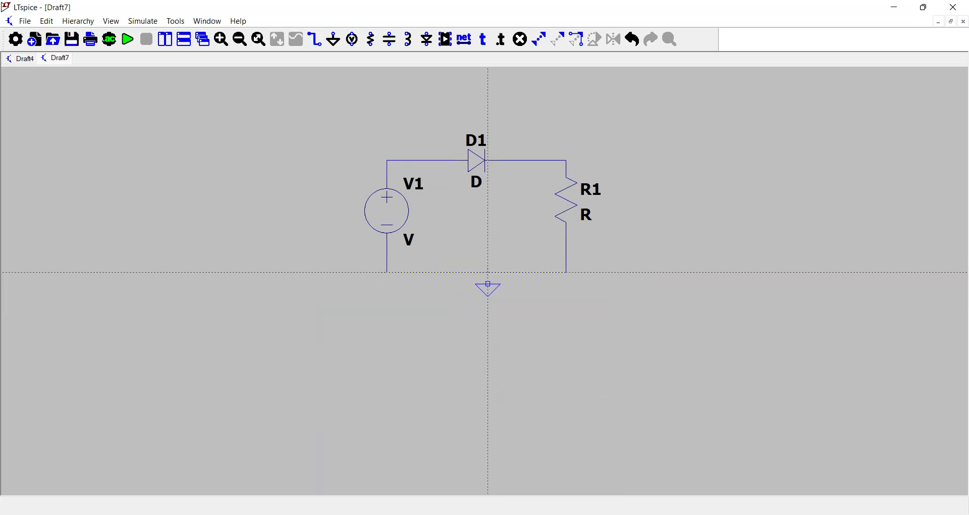
{"action": "left_click", "coordinate": [488, 284]}
{"action": "left_click", "coordinate": [488, 273]}
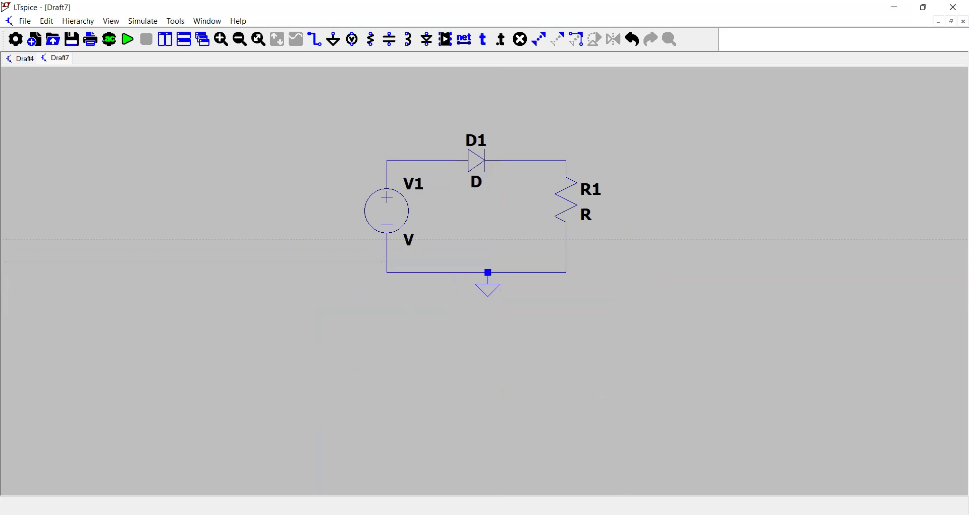
{"action": "scroll", "coordinate": [477, 205], "scroll_direction": "up", "scroll_amount": 1}
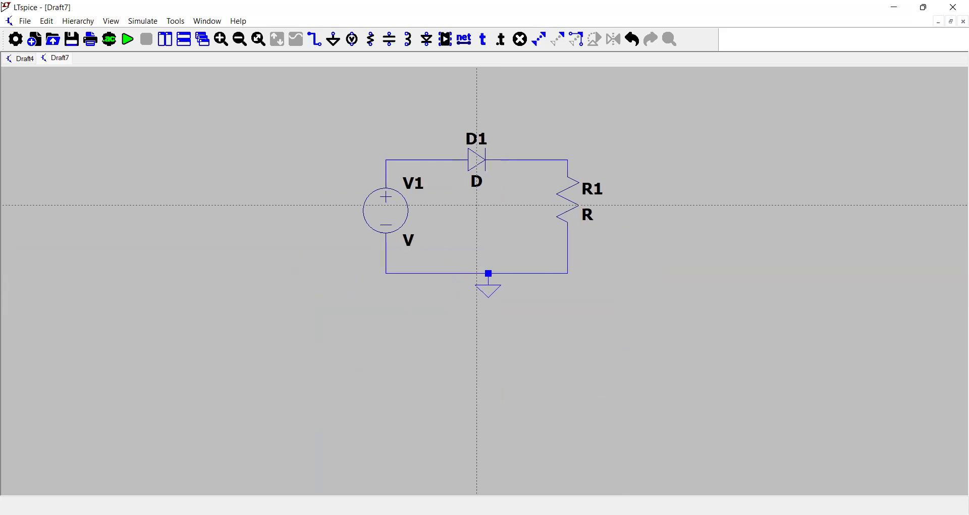
{"action": "scroll", "coordinate": [477, 205], "scroll_direction": "up", "scroll_amount": 1}
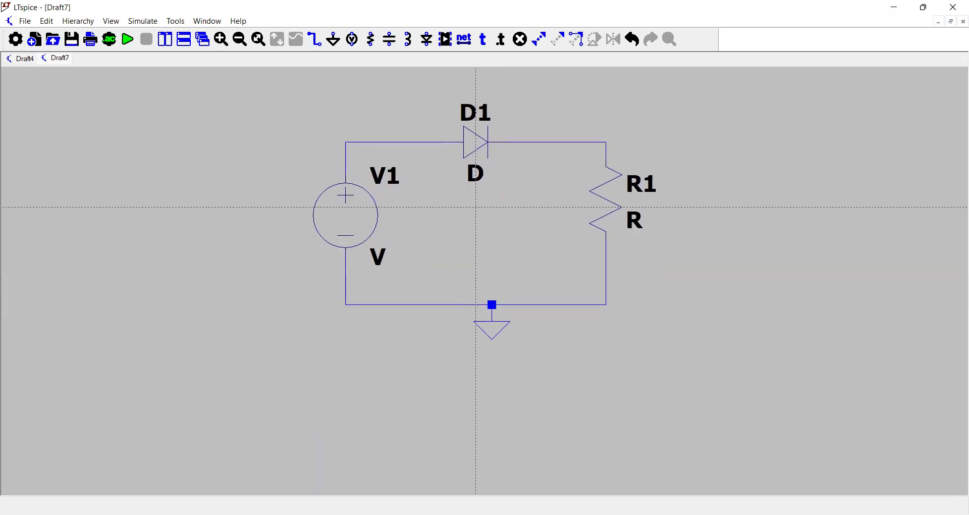
{"action": "scroll", "coordinate": [476, 207], "scroll_direction": "up", "scroll_amount": 2}
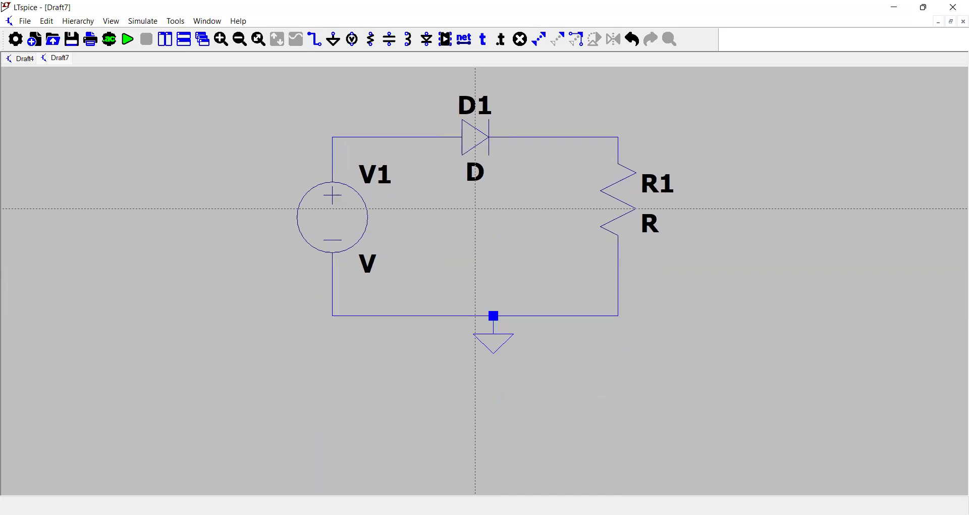
{"action": "scroll", "coordinate": [475, 208], "scroll_direction": "up", "scroll_amount": 1}
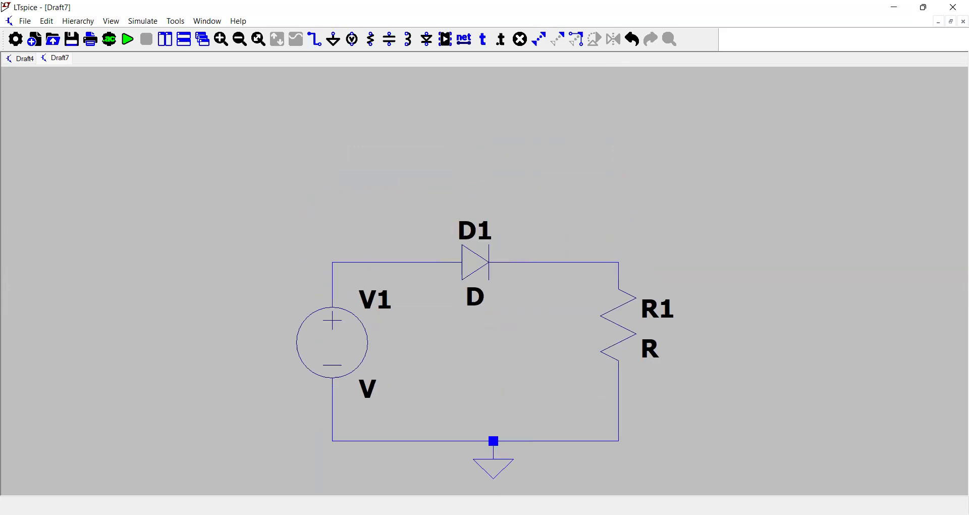
{"action": "left_click", "coordinate": [493, 316]}
{"action": "key", "text": "Escape"}
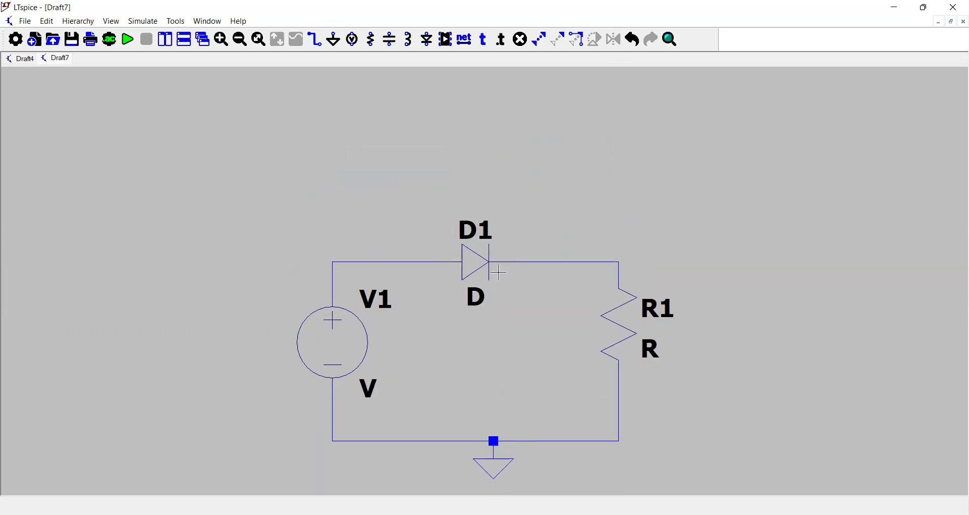
Step: Set the resistance of R1 to 10K
{"action": "left_click_drag", "start_coordinate": [502, 297], "coordinate": [508, 182]}
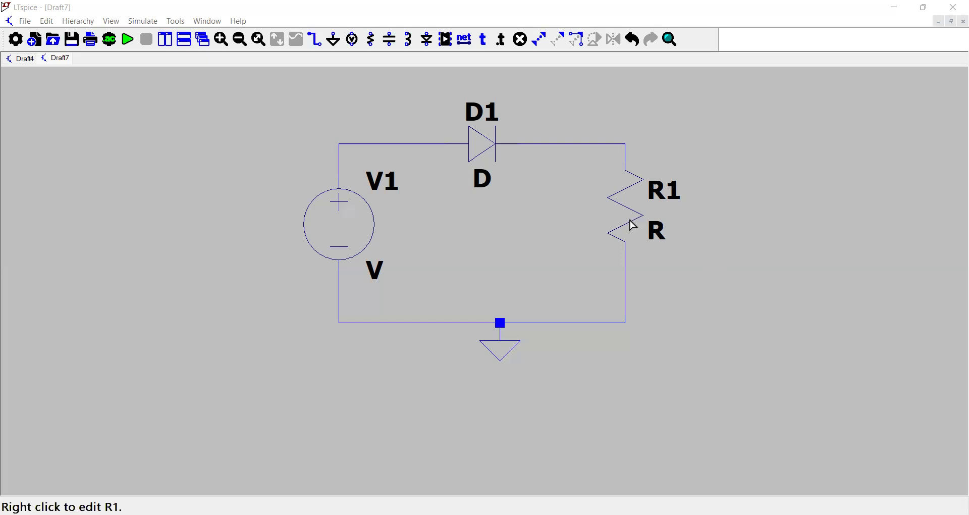
{"action": "right_click", "coordinate": [630, 222]}
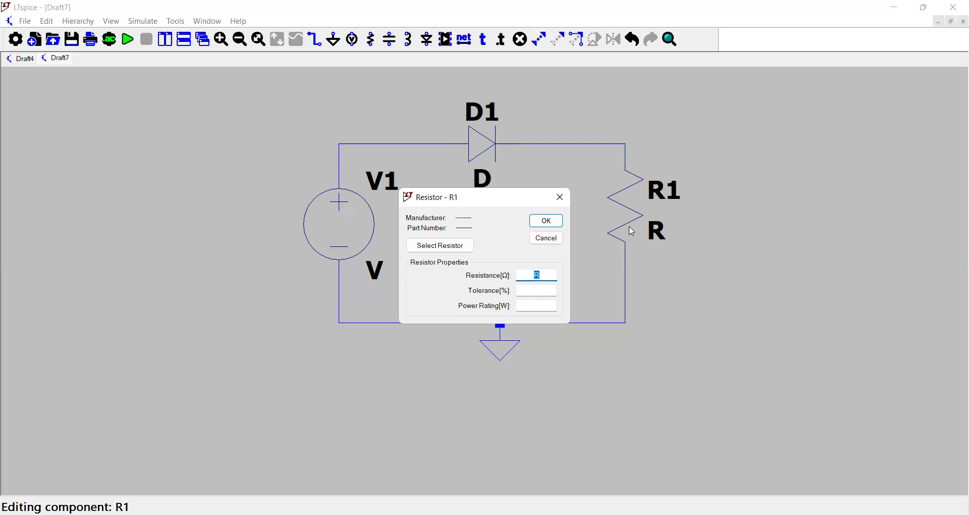
{"action": "type", "text": "100"}
{"action": "type", "text": "K"}
{"action": "key", "text": "BackSpace"}
{"action": "type", "text": "M"}
{"action": "key", "text": "BackSpace"}
{"action": "key", "text": "BackSpace"}
{"action": "type", "text": "K"}
{"action": "left_click", "coordinate": [722, 299]}
{"action": "left_click", "coordinate": [552, 224]}
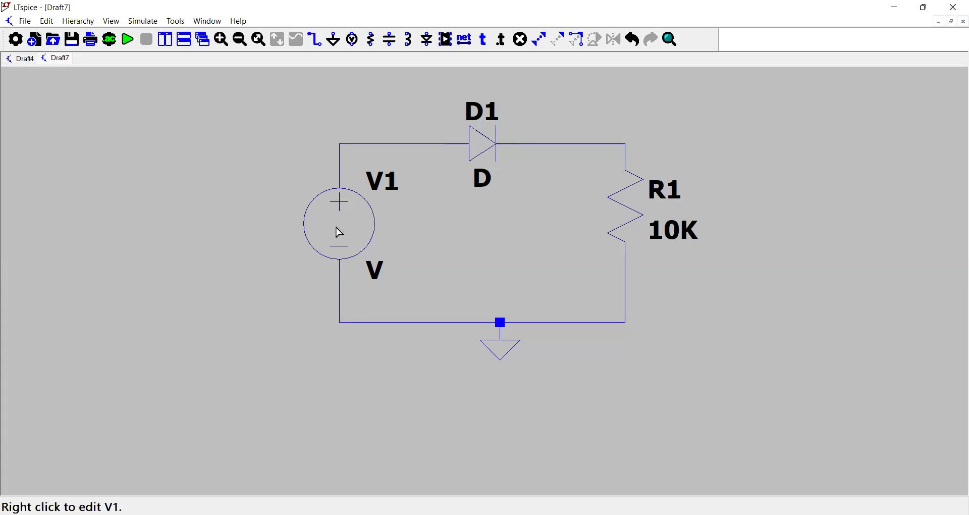
Step: Define V1 as a SINE source with 0 V DC offset, 5 V amplitude and 50 Hz frequency
{"action": "right_click", "coordinate": [340, 232]}
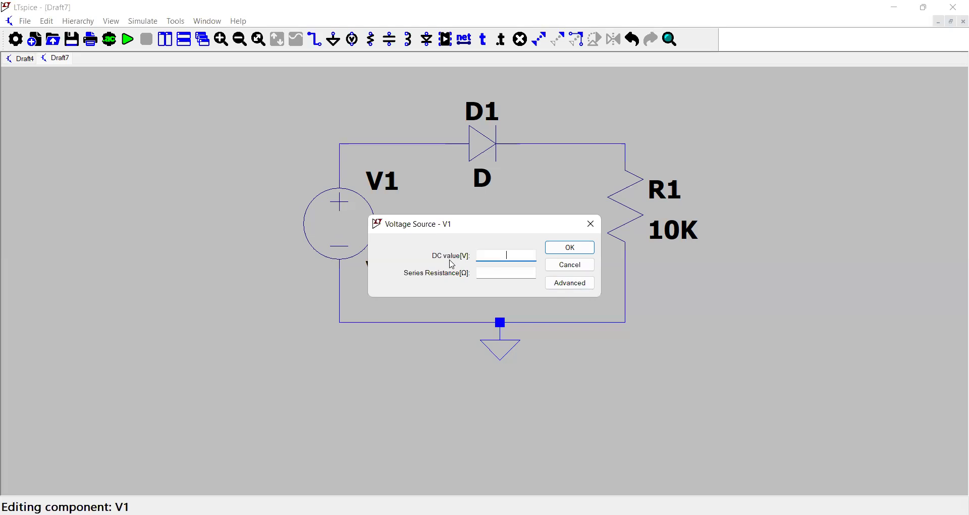
{"action": "left_click", "coordinate": [569, 283]}
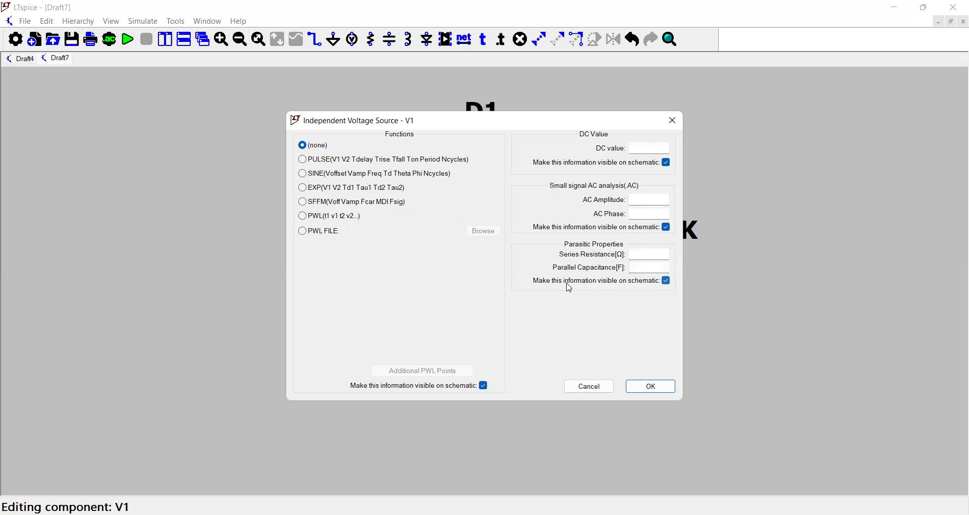
{"action": "left_click", "coordinate": [303, 174]}
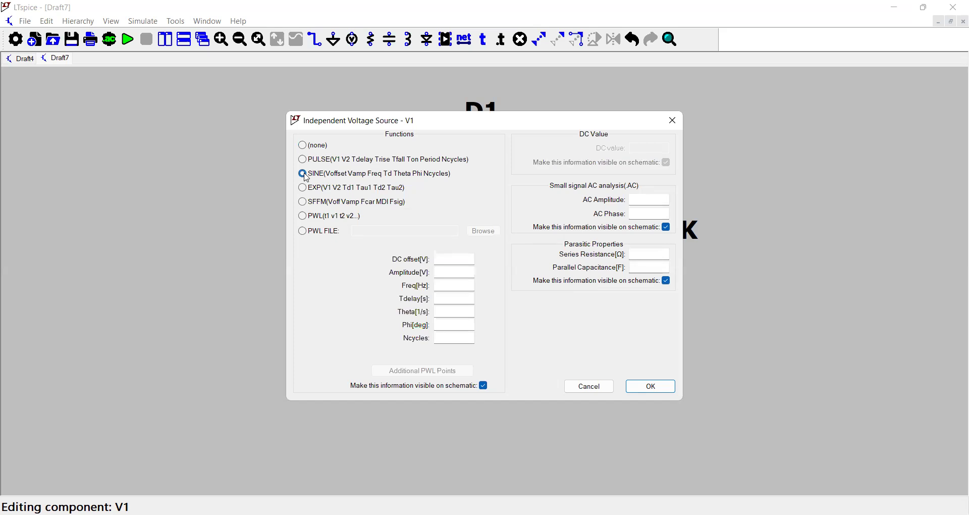
{"action": "left_click", "coordinate": [440, 261]}
{"action": "type", "text": "0"}
{"action": "left_click", "coordinate": [445, 274]}
{"action": "type", "text": "5"}
{"action": "left_click", "coordinate": [457, 289]}
{"action": "type", "text": "50"}
{"action": "left_click", "coordinate": [651, 387]}
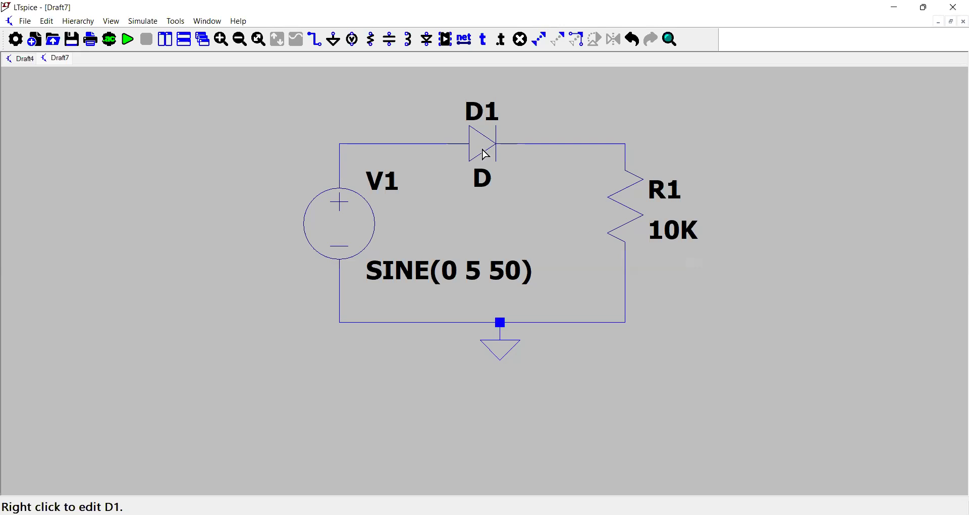
Step: Assign the 1N4007 model from the diode library to D1
{"action": "right_click", "coordinate": [485, 153]}
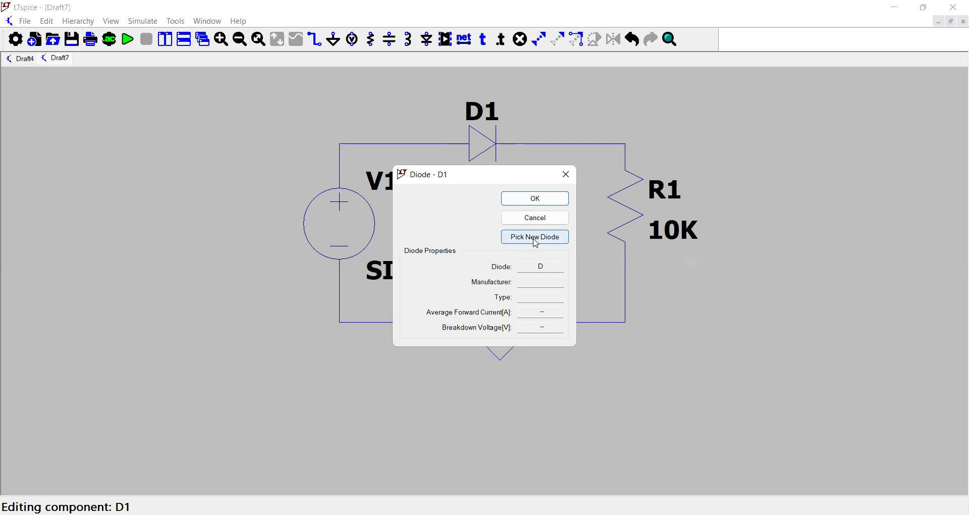
{"action": "left_click", "coordinate": [536, 237]}
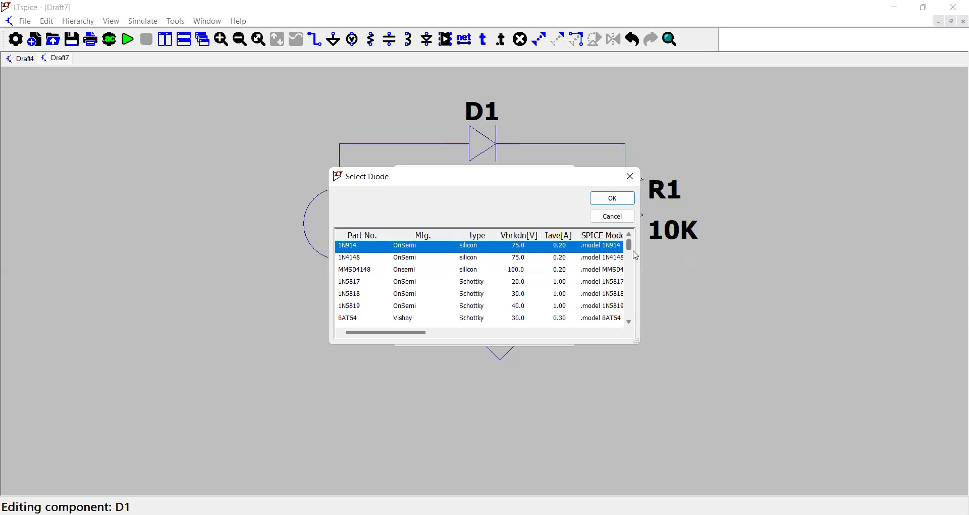
{"action": "left_click_drag", "start_coordinate": [634, 252], "coordinate": [629, 323]}
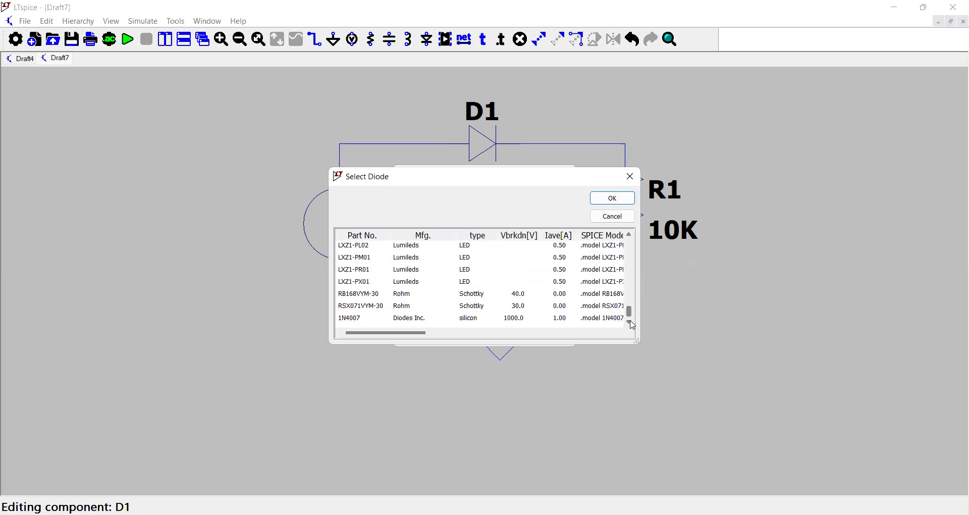
{"action": "left_click", "coordinate": [470, 321]}
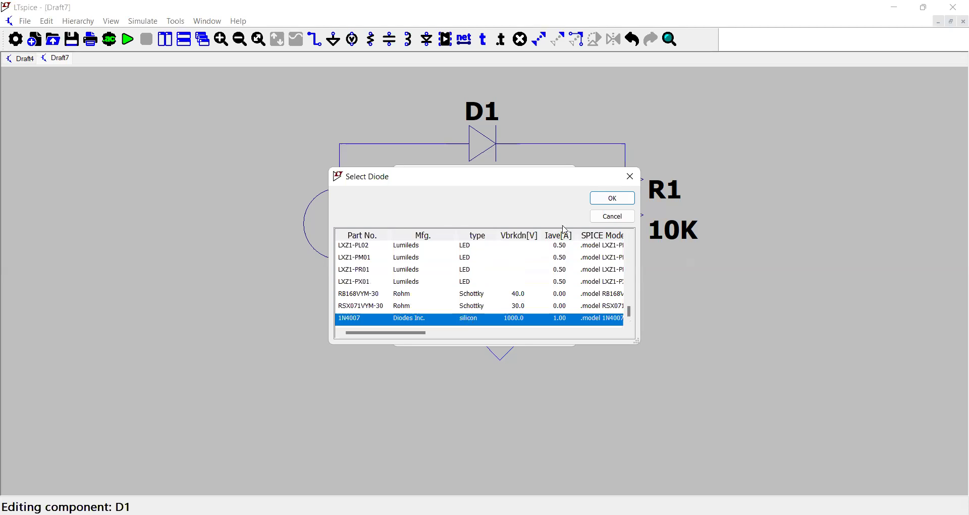
{"action": "left_click", "coordinate": [614, 203]}
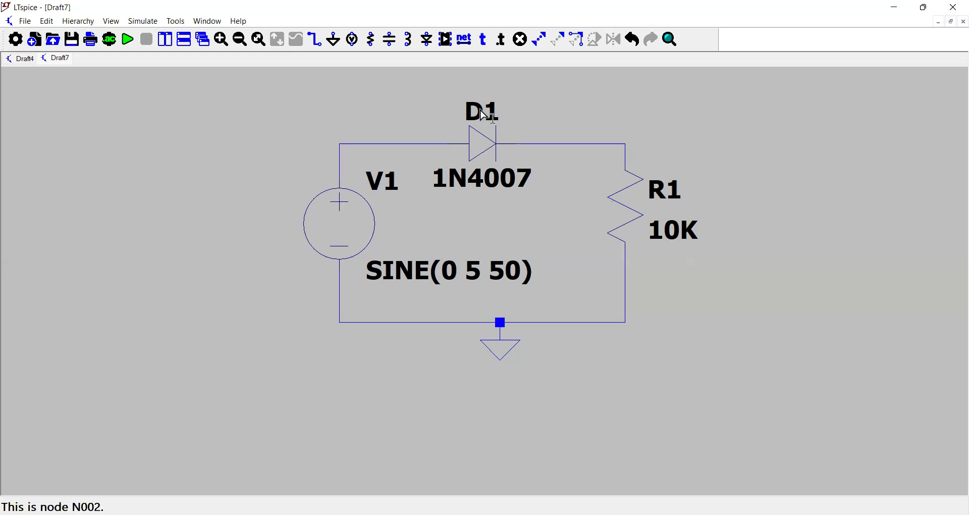
Step: Configure a transient analysis with a 50ms stop time and place its directive just below the ground symbol
{"action": "left_click", "coordinate": [146, 22]}
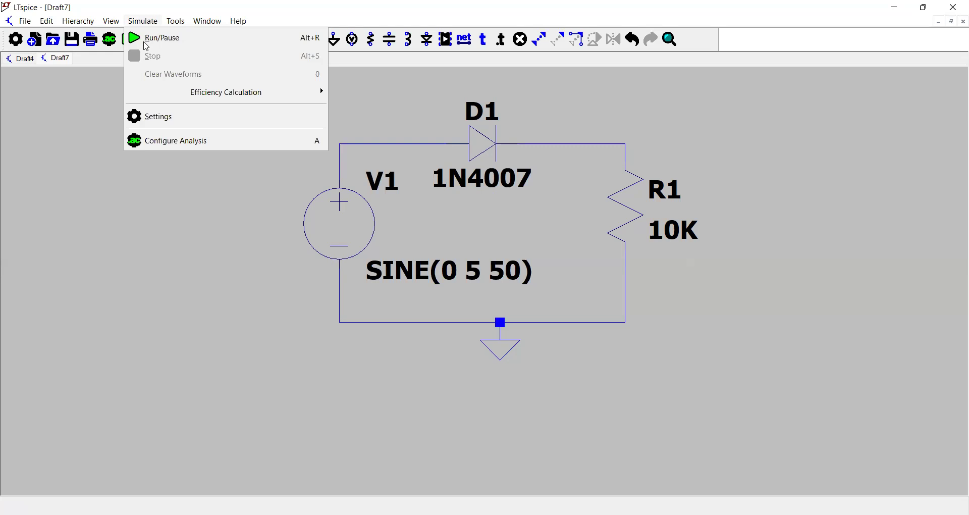
{"action": "left_click", "coordinate": [168, 143]}
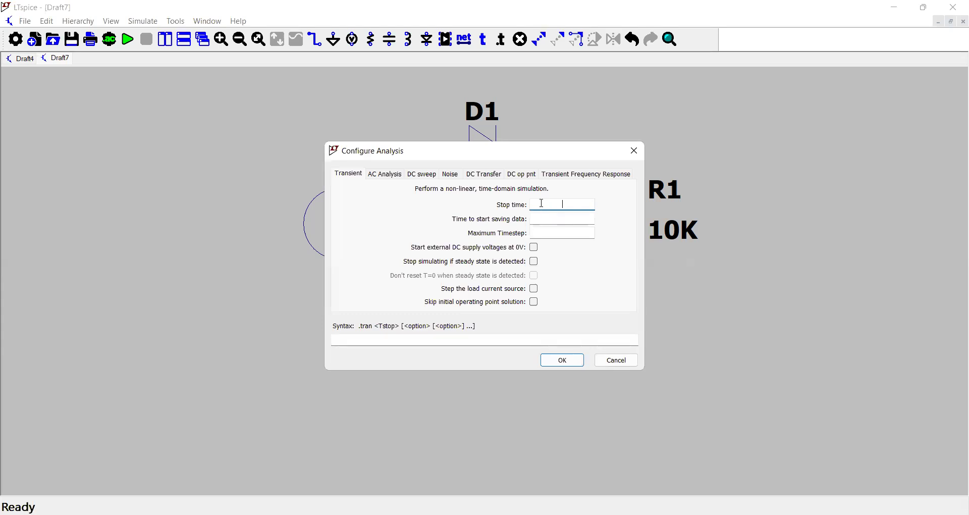
{"action": "type", "text": "50"}
{"action": "type", "text": "ms"}
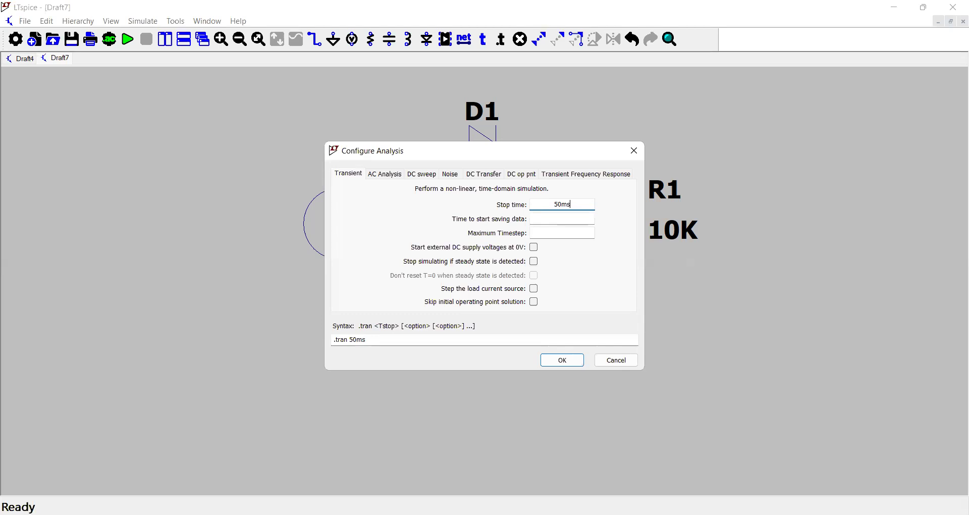
{"action": "left_click", "coordinate": [563, 362]}
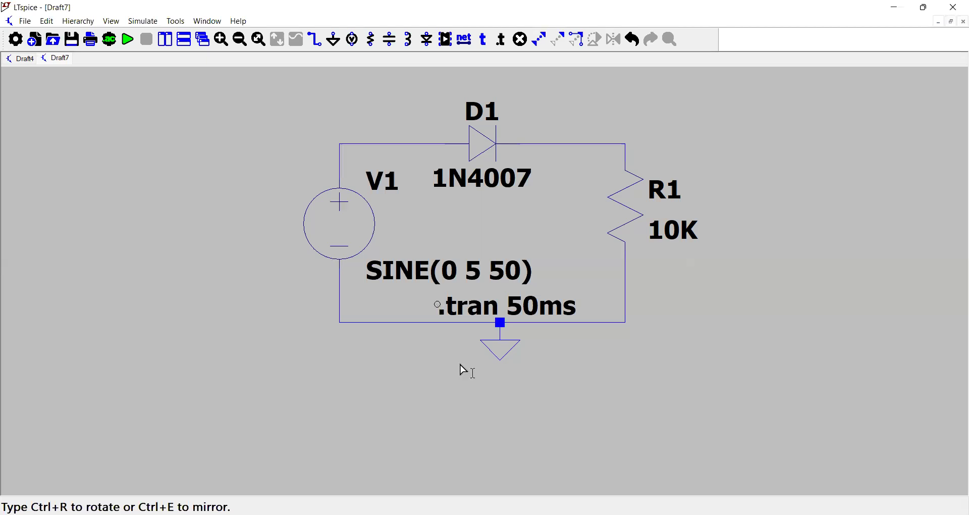
{"action": "left_click", "coordinate": [472, 384]}
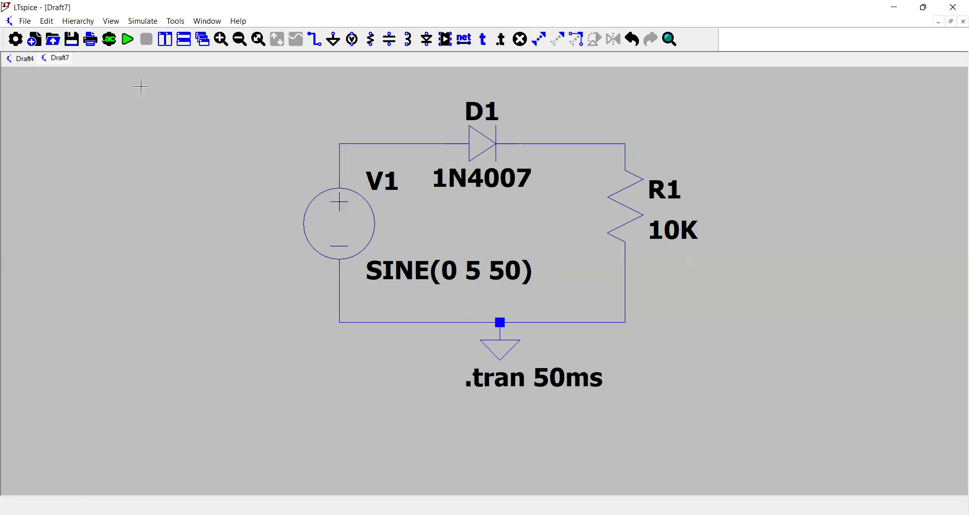
Step: Run the transient simulation and plot the voltages at the source's positive node and at the diode's output node
{"action": "left_click", "coordinate": [129, 41]}
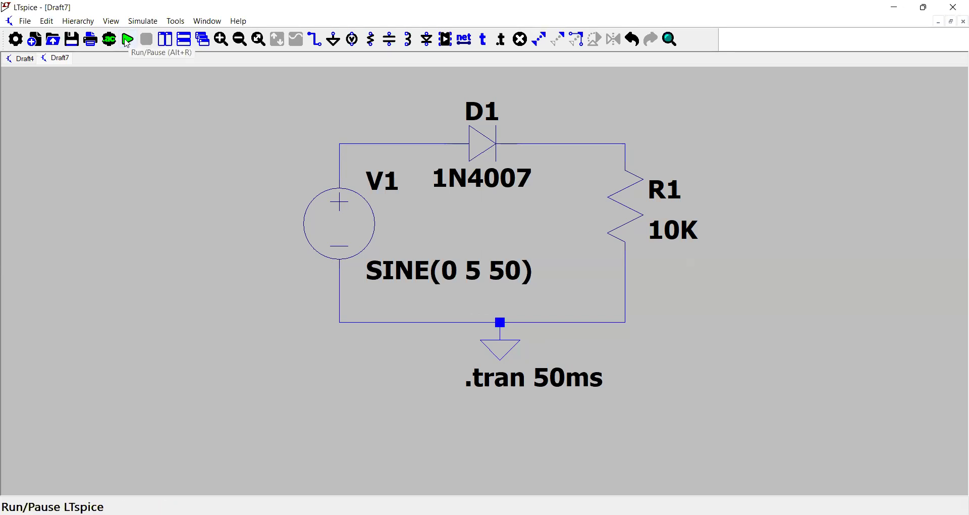
{"action": "left_click", "coordinate": [128, 40]}
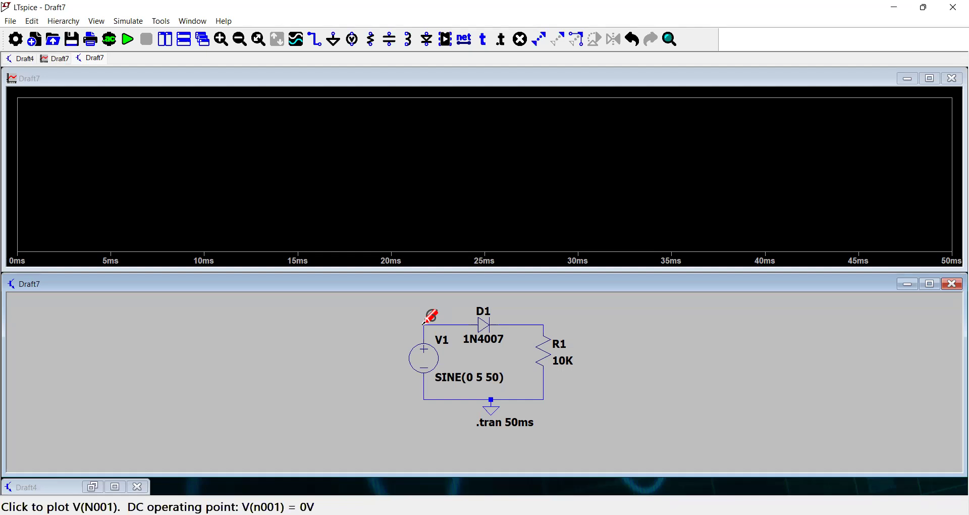
{"action": "left_click", "coordinate": [424, 324]}
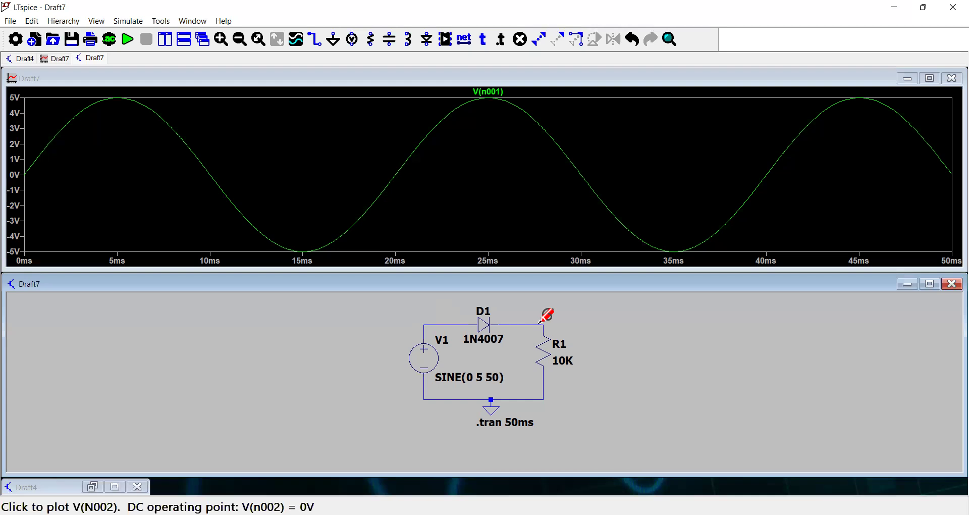
{"action": "left_click", "coordinate": [539, 322]}
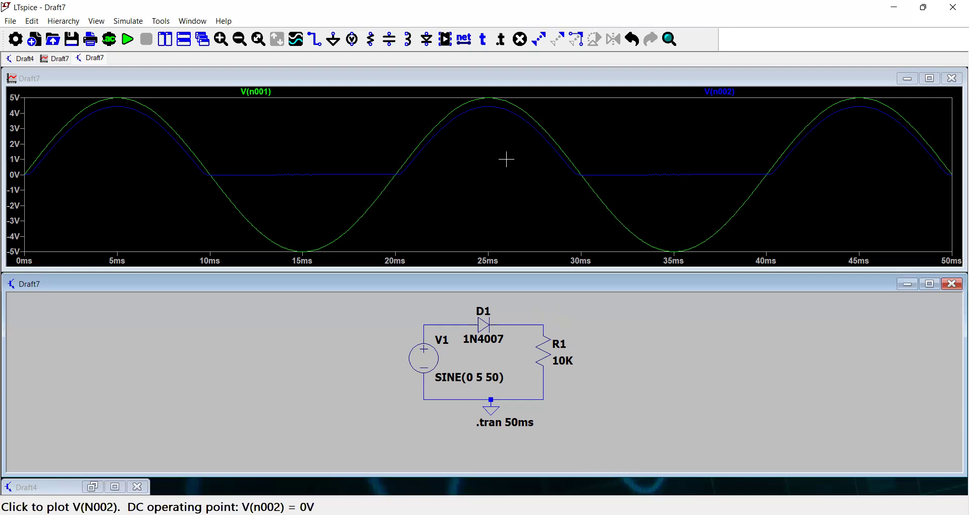
{"action": "left_click", "coordinate": [521, 39]}
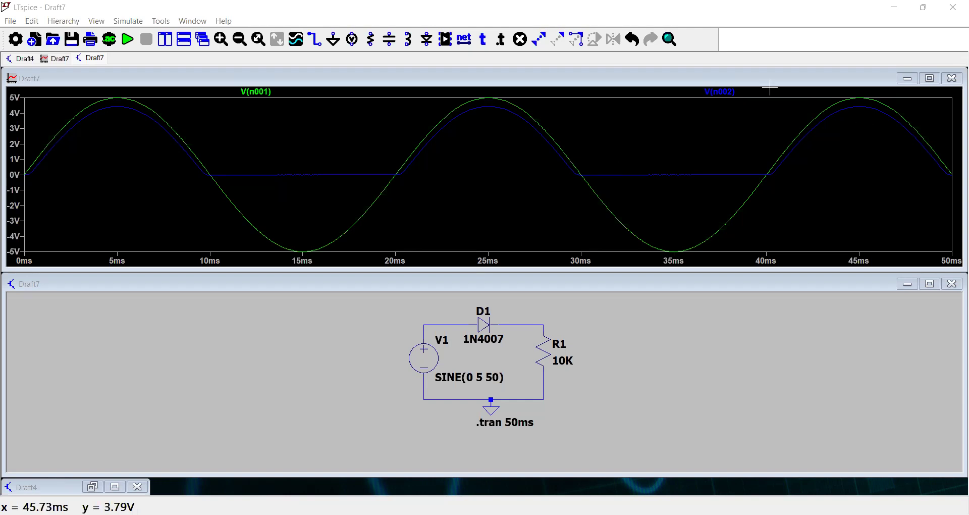
Step: Place one vertical capacitor inside the loop, between the diode's output and R1
{"action": "left_click", "coordinate": [389, 40]}
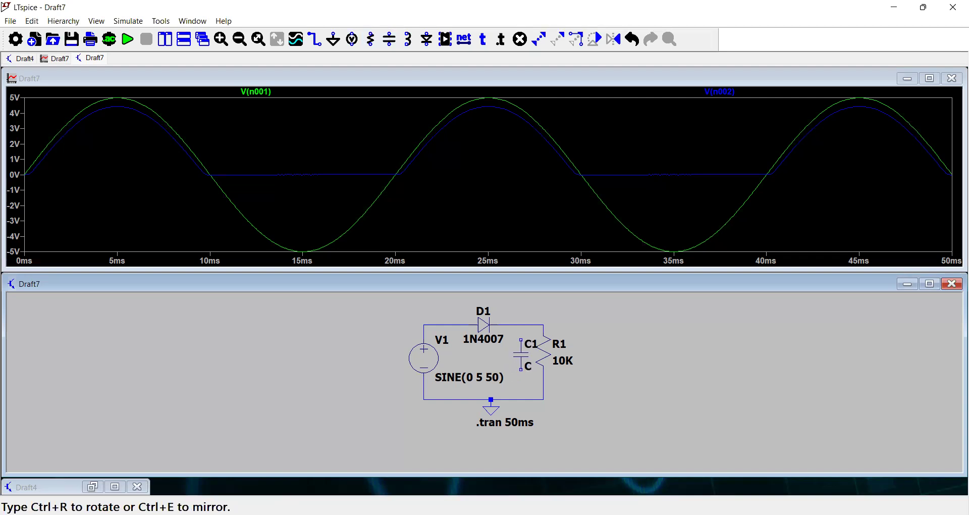
{"action": "left_click", "coordinate": [514, 354]}
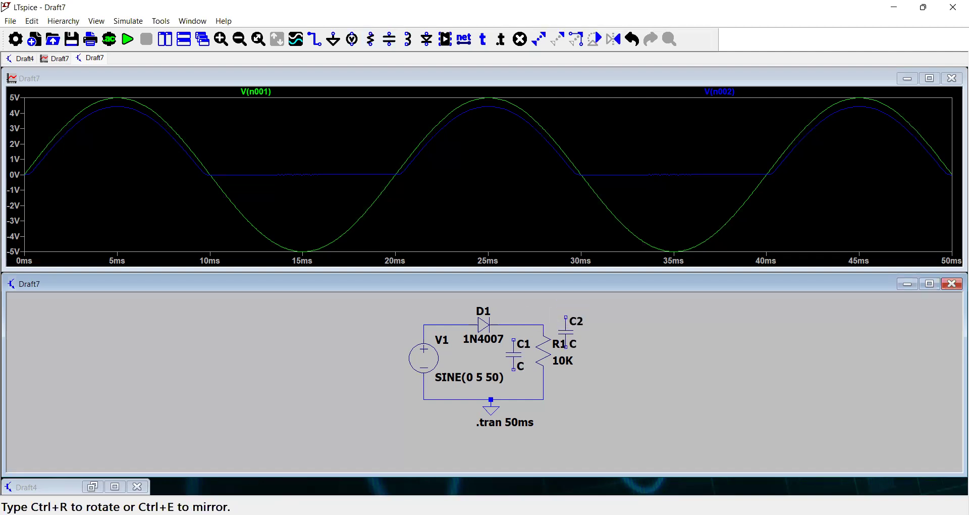
{"action": "key", "text": "Escape"}
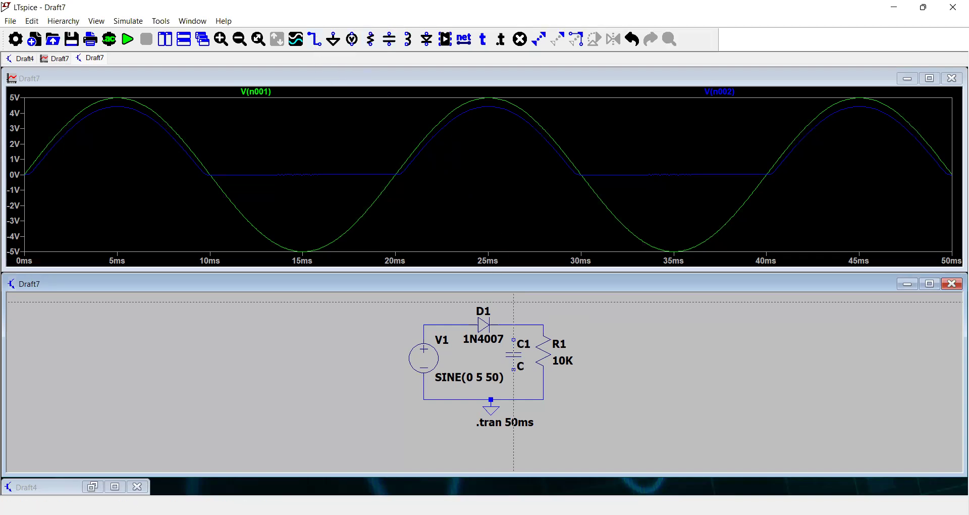
Step: Wire capacitor C1 to the top and bottom wires so that it is in parallel with R1
{"action": "left_click", "coordinate": [514, 324]}
{"action": "left_click", "coordinate": [514, 340]}
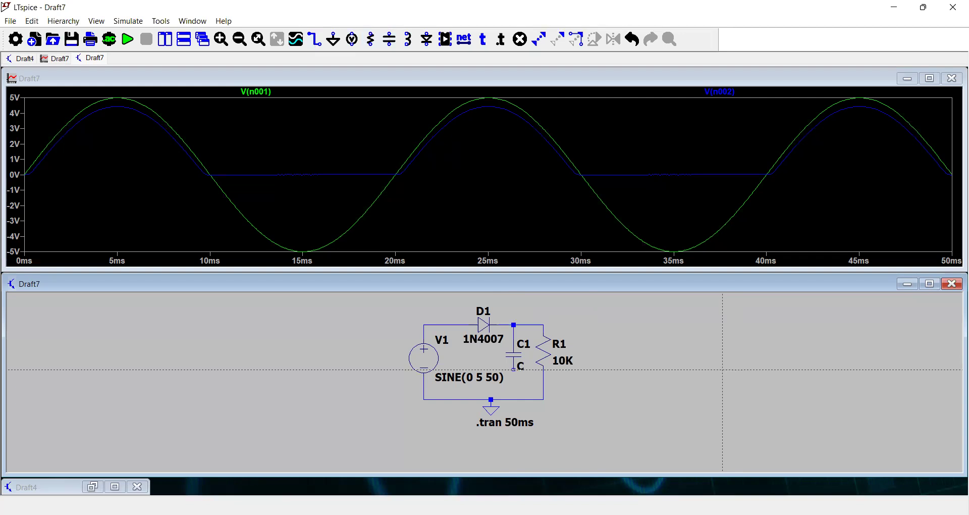
{"action": "scroll", "coordinate": [649, 362], "scroll_direction": "up", "scroll_amount": 2}
{"action": "scroll", "coordinate": [649, 362], "scroll_direction": "up", "scroll_amount": 2}
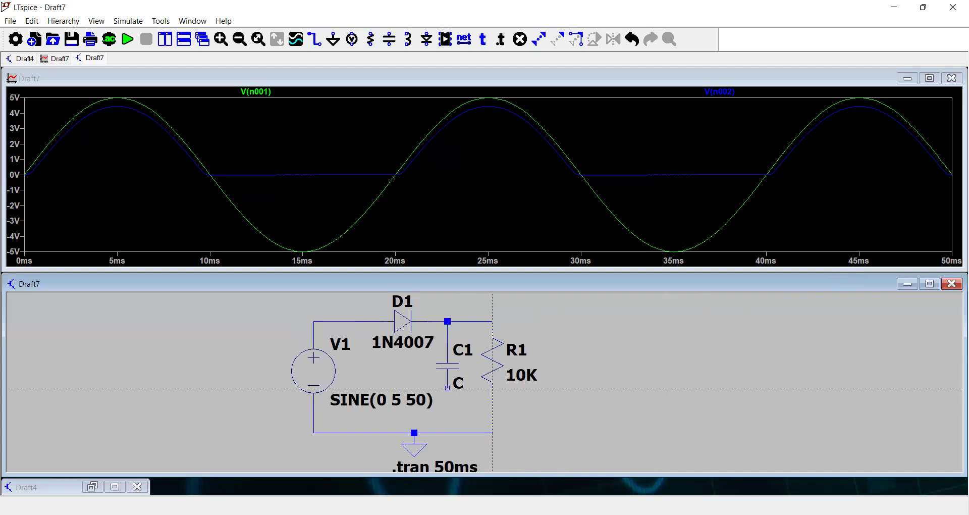
{"action": "left_click", "coordinate": [447, 387]}
{"action": "left_click", "coordinate": [447, 432]}
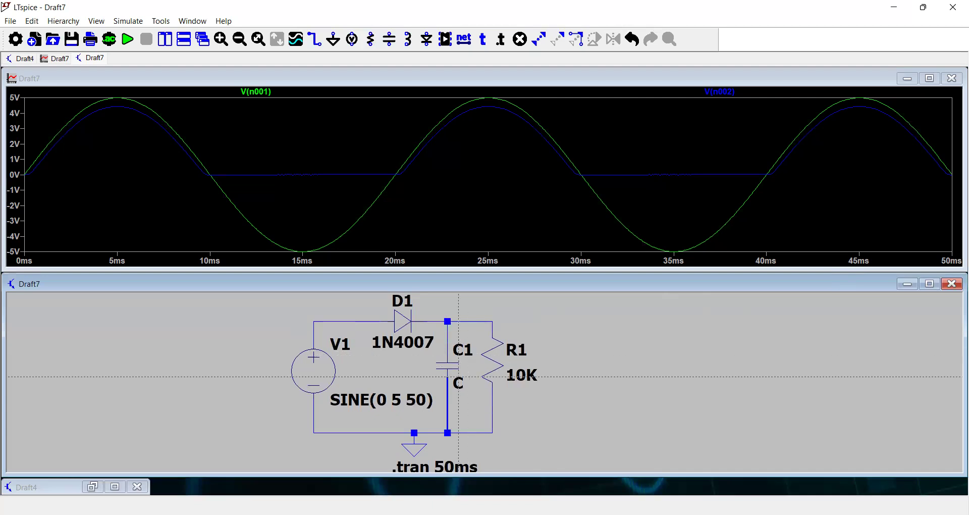
{"action": "key", "text": "Escape"}
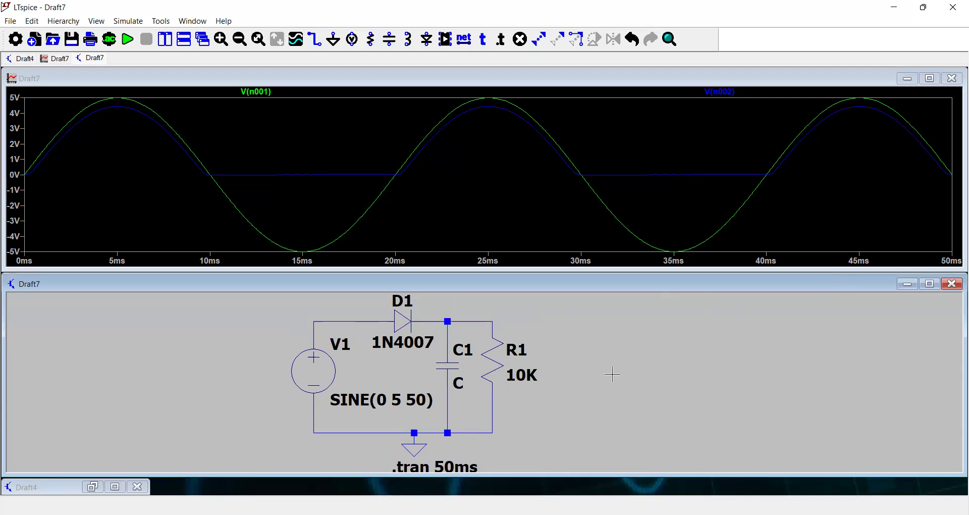
Step: Set the capacitance of C1 to 1000u
{"action": "right_click", "coordinate": [460, 358]}
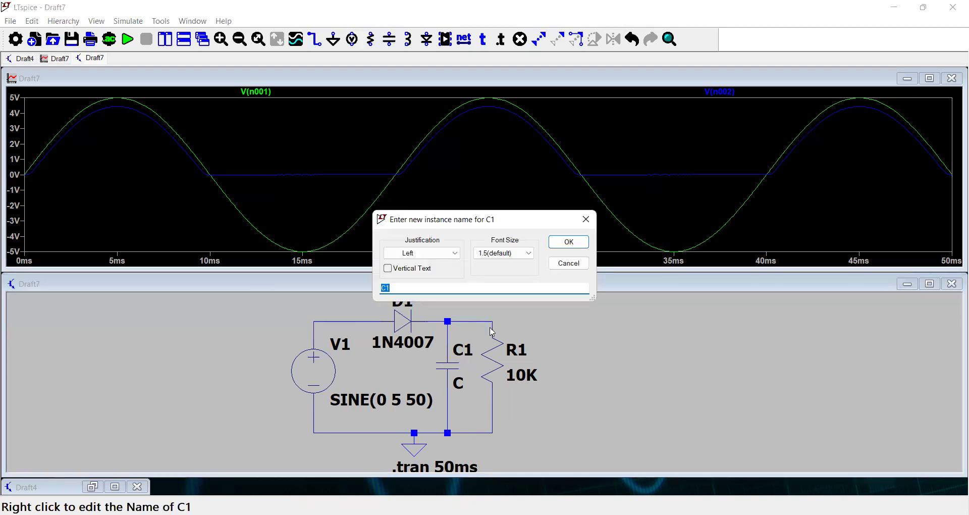
{"action": "left_click", "coordinate": [590, 223]}
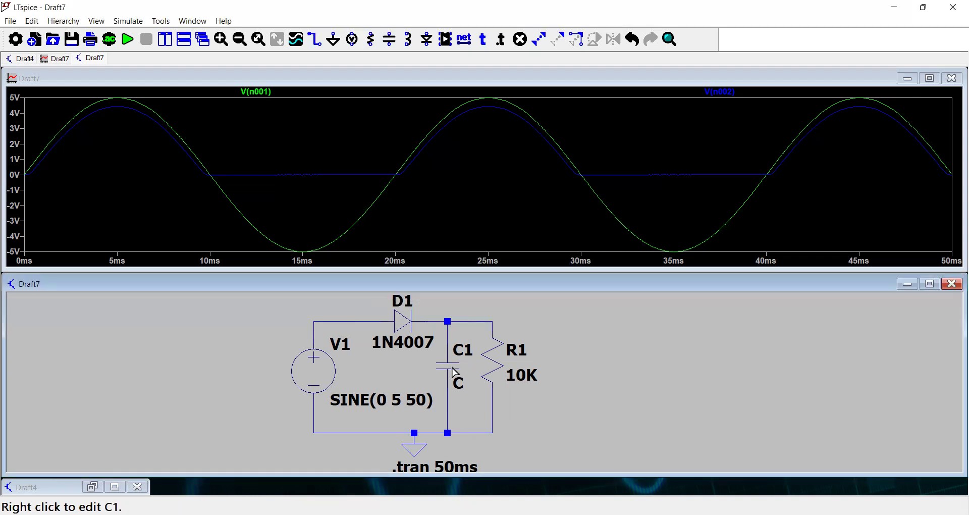
{"action": "right_click", "coordinate": [455, 372]}
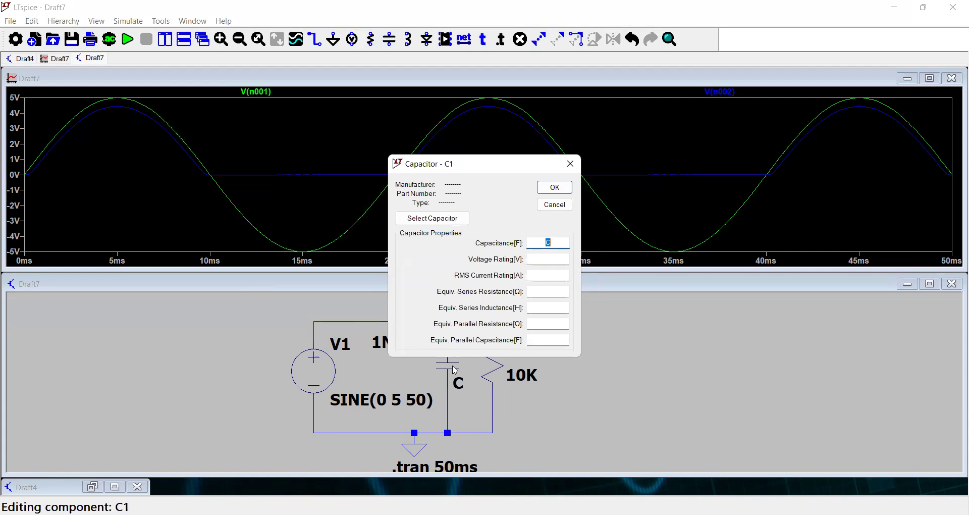
{"action": "type", "text": "1000u"}
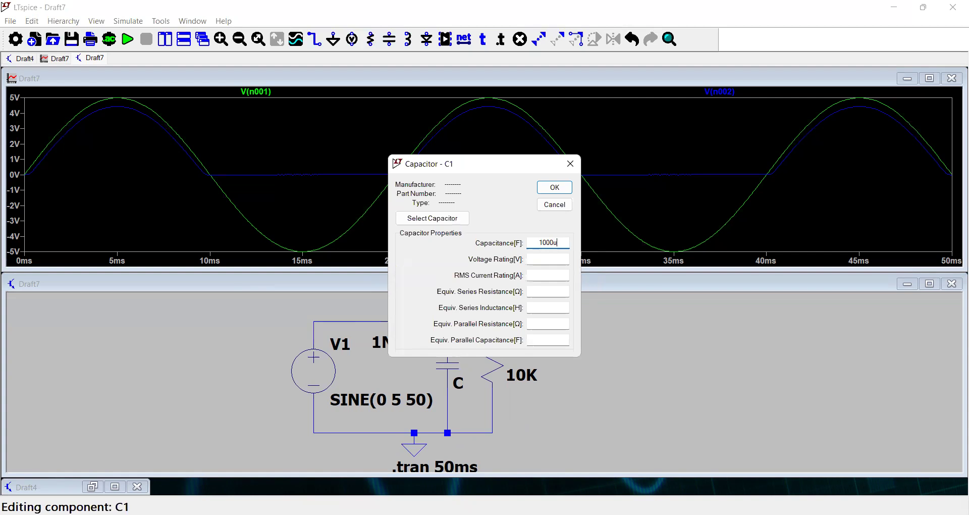
{"action": "left_click", "coordinate": [555, 188]}
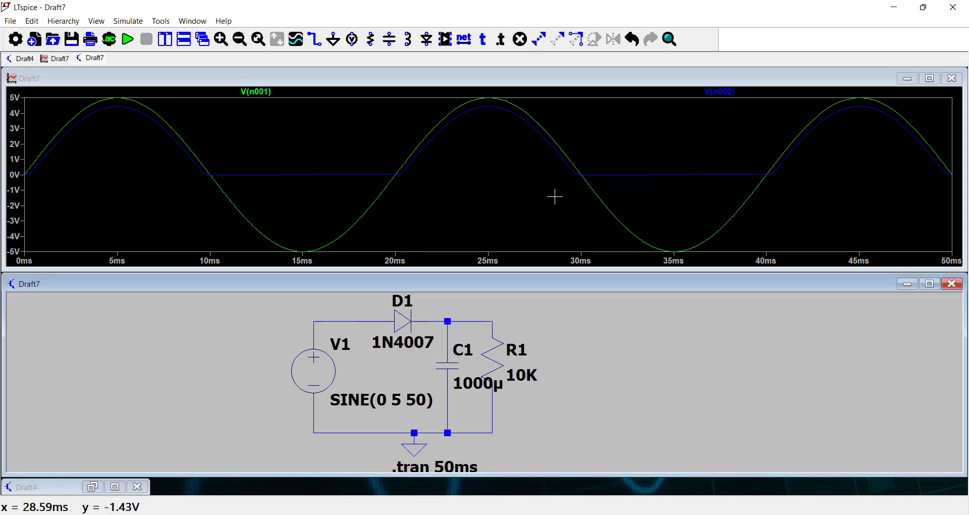
Step: Rerun the simulation in a fresh waveform window and plot the output voltage across C1 and R1
{"action": "left_click", "coordinate": [475, 319]}
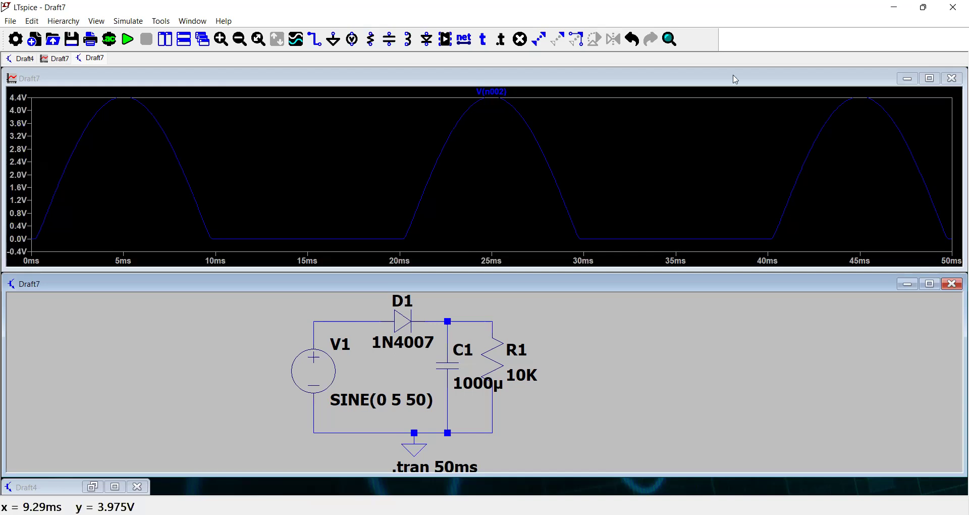
{"action": "left_click", "coordinate": [951, 79]}
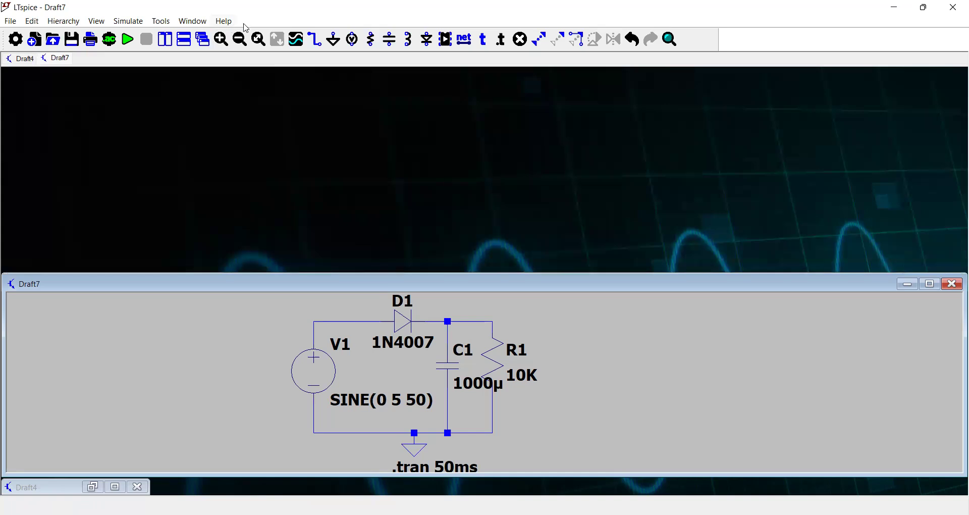
{"action": "left_click", "coordinate": [126, 43]}
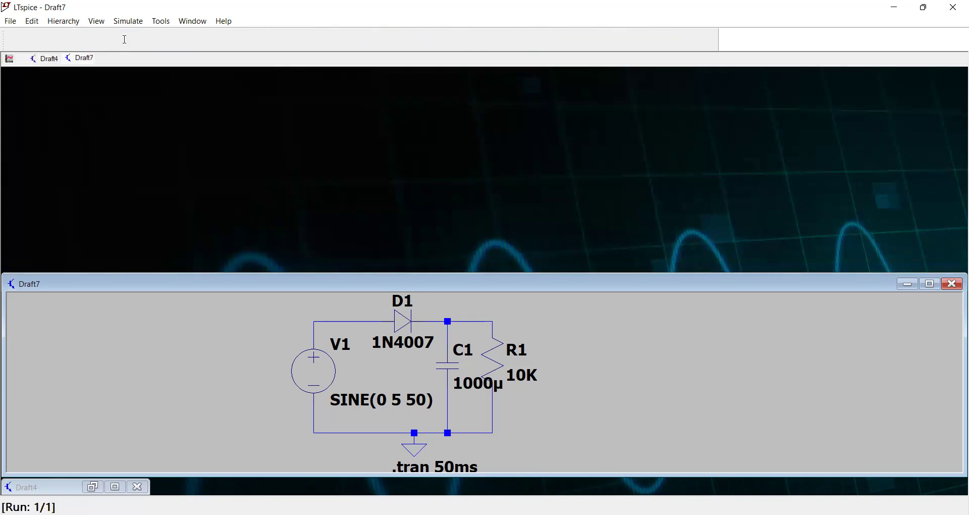
{"action": "left_click", "coordinate": [469, 320]}
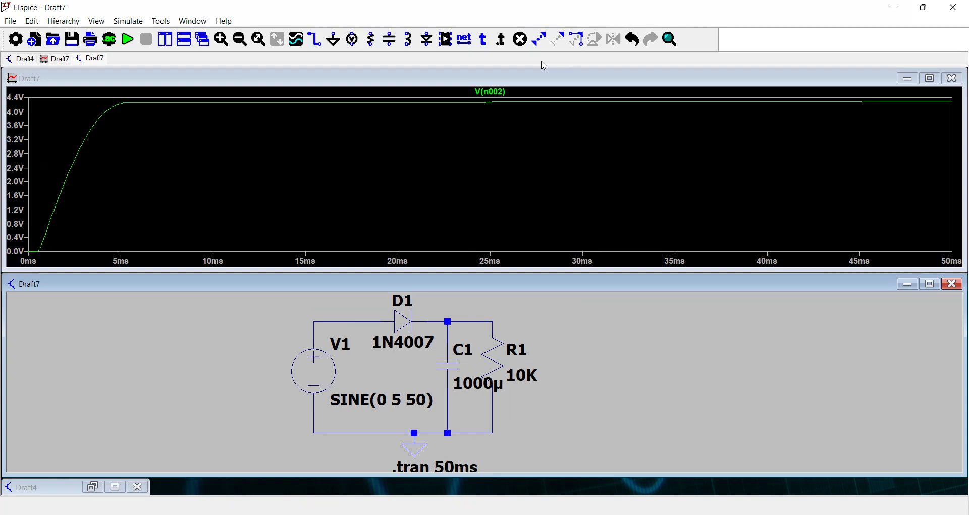
{"action": "key", "text": "alt+Tab"}
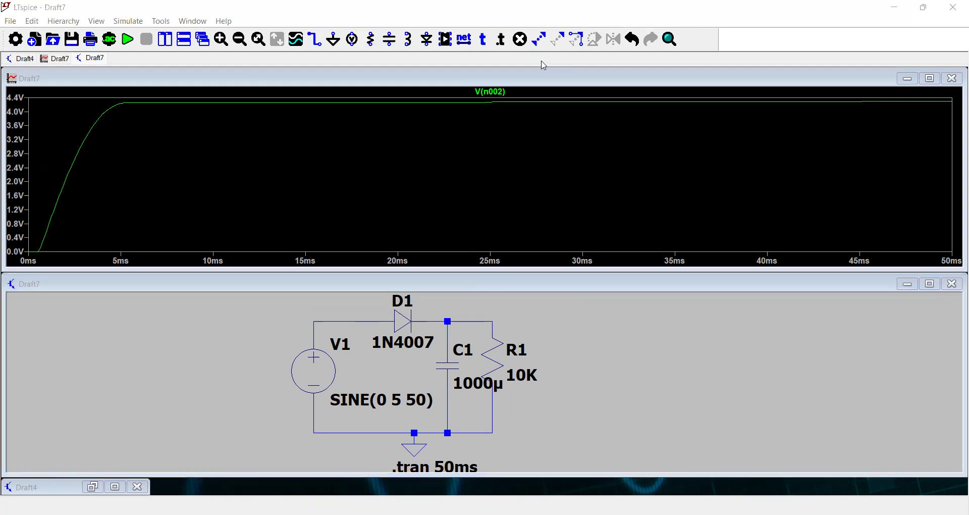
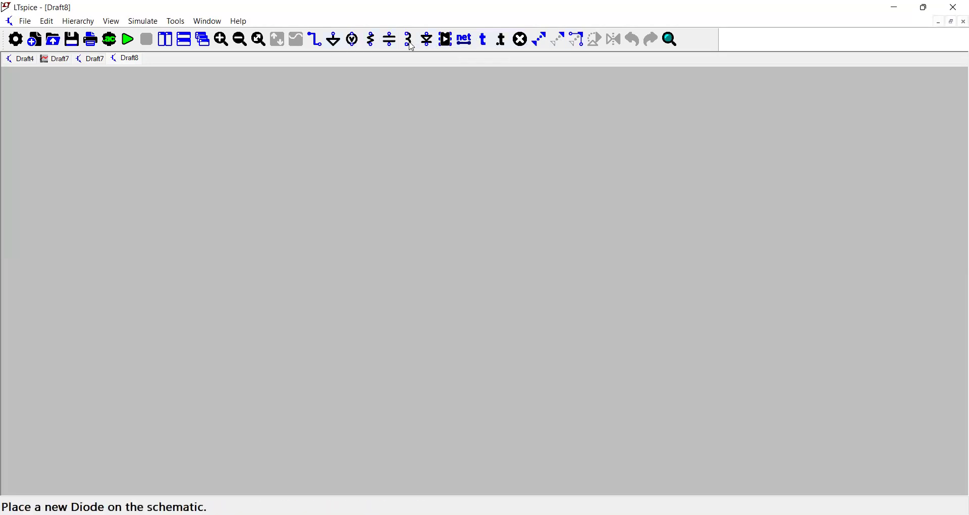
Step: Place two vertical diodes side by side, D1 pointing up and D2 pointing down
{"action": "left_click", "coordinate": [426, 43]}
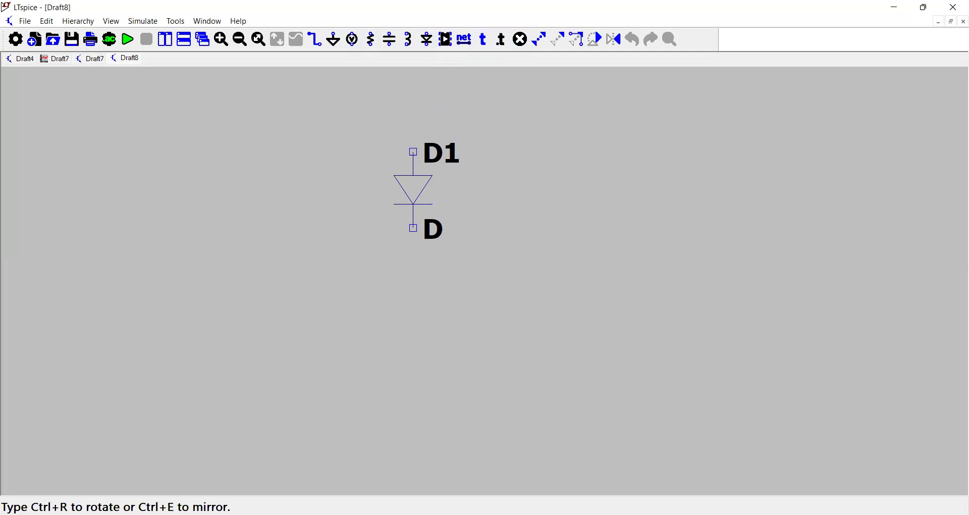
{"action": "key", "text": "ctrl+r"}
{"action": "key", "text": "ctrl+r"}
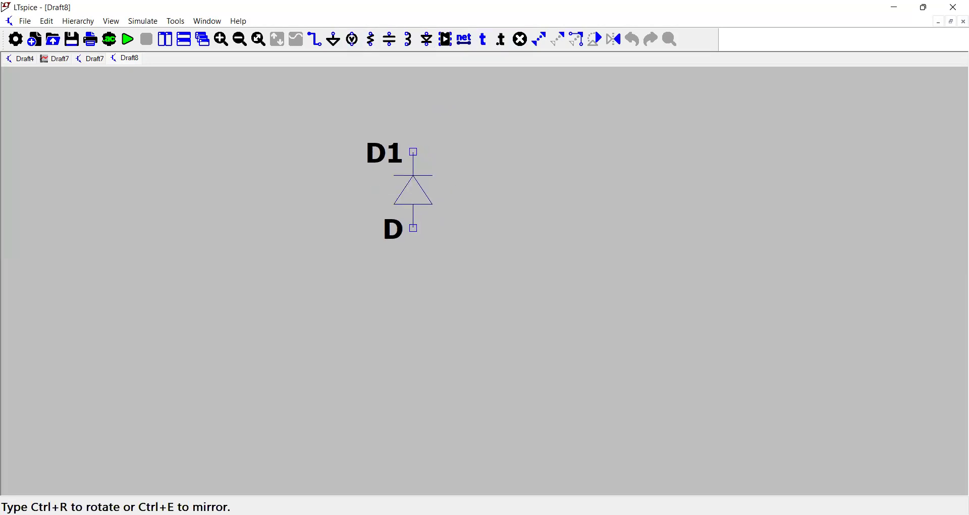
{"action": "left_click", "coordinate": [452, 210]}
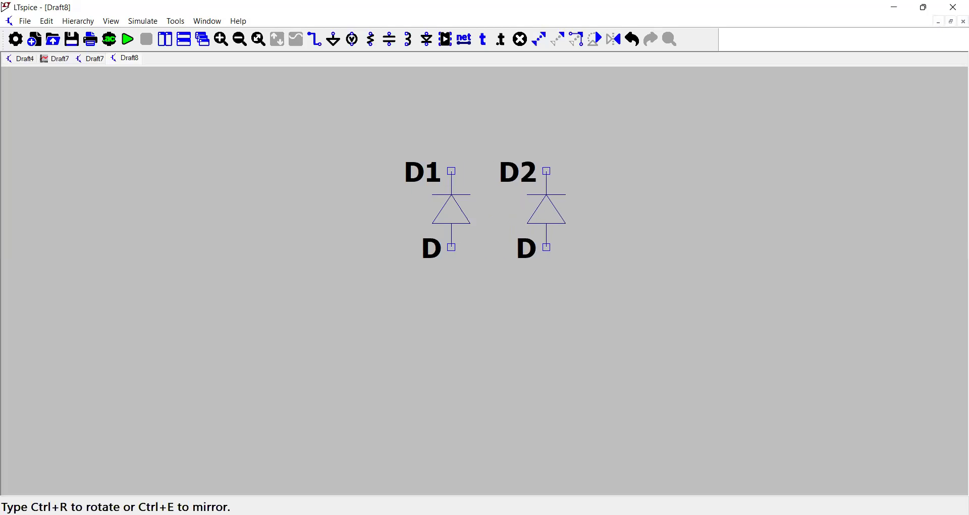
{"action": "key", "text": "ctrl+r"}
{"action": "key", "text": "ctrl+r"}
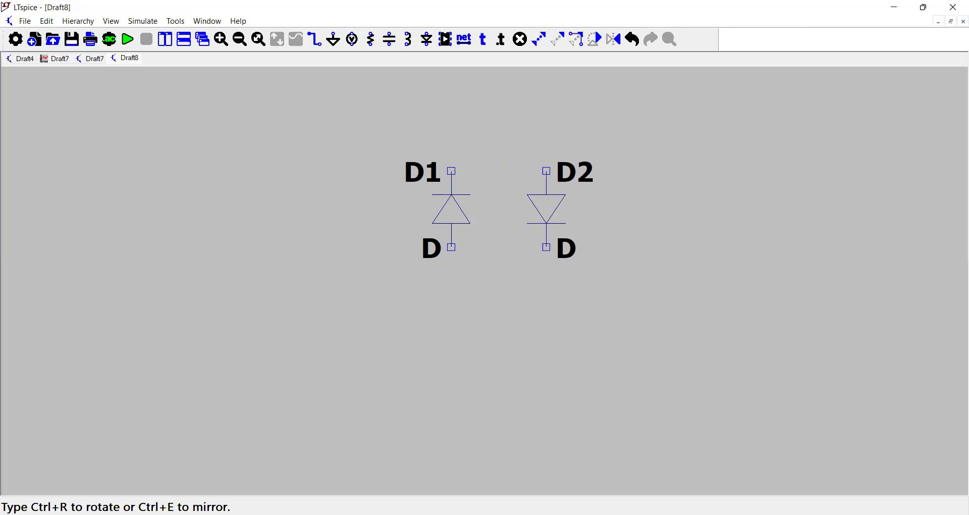
{"action": "left_click", "coordinate": [546, 210]}
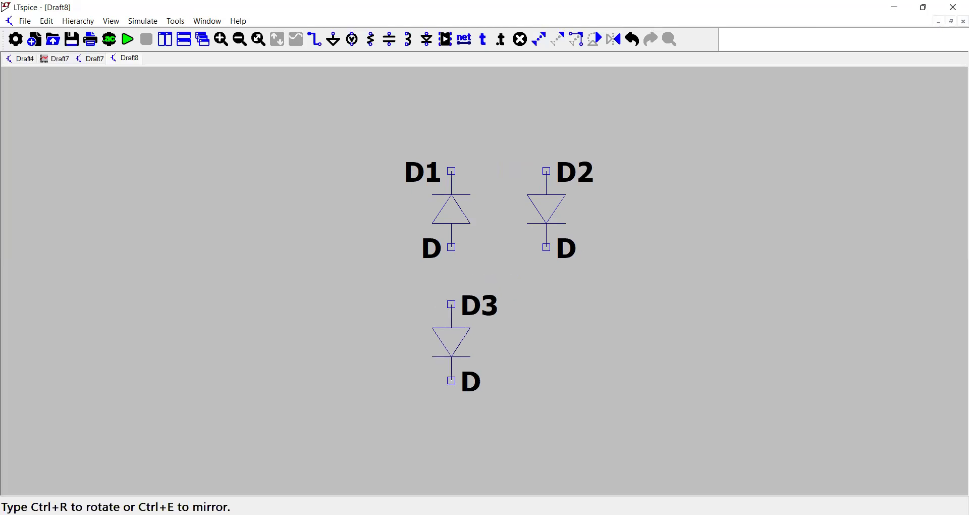
Step: Place diode D3 pointing down below D1 and diode D4 pointing up below D2
{"action": "left_click", "coordinate": [451, 304]}
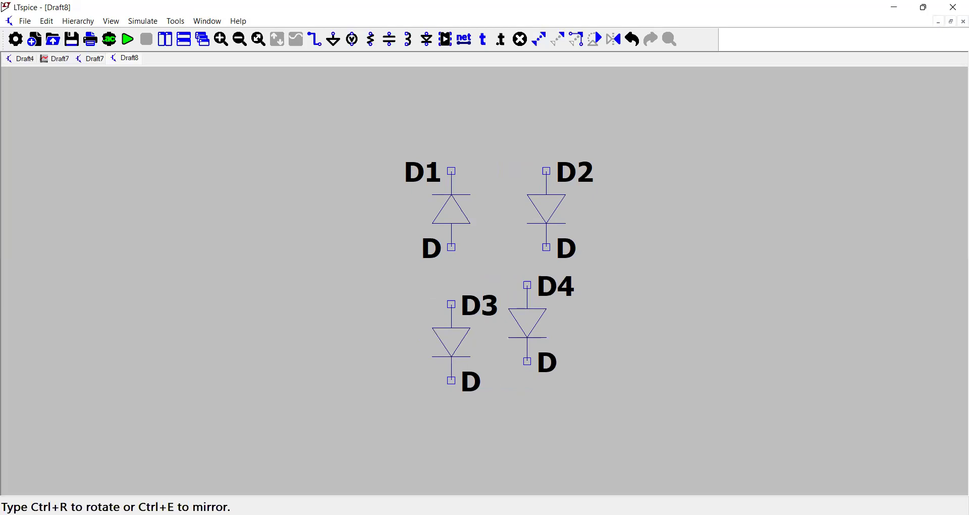
{"action": "key", "text": "ctrl+r"}
{"action": "key", "text": "ctrl+r"}
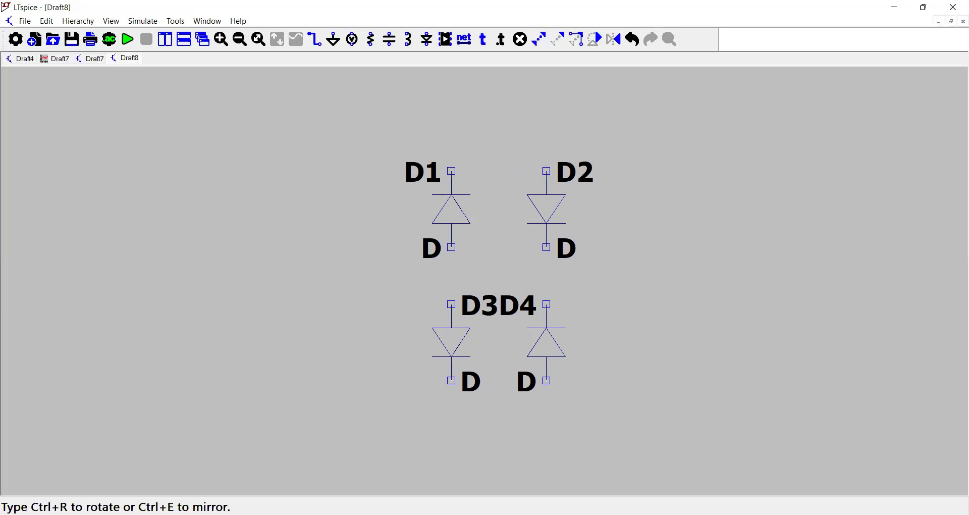
{"action": "left_click", "coordinate": [546, 305]}
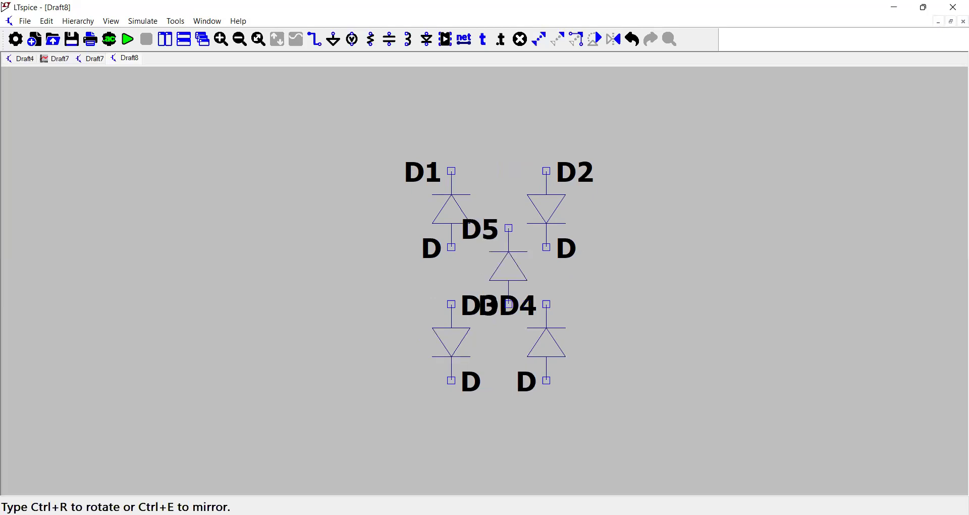
{"action": "key", "text": "Escape"}
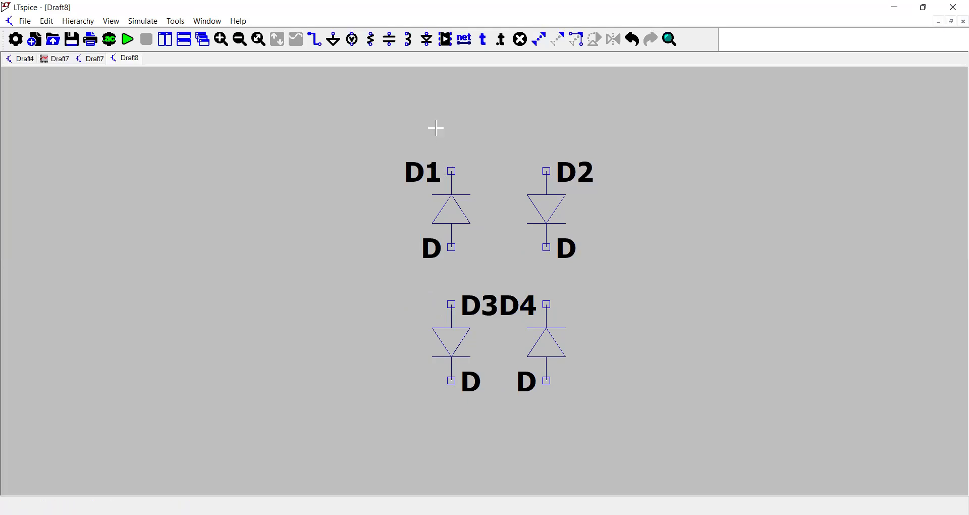
Step: Wire D1's cathode over the top to D2's anode, and connect D2's cathode to D4's cathode
{"action": "left_click", "coordinate": [316, 40]}
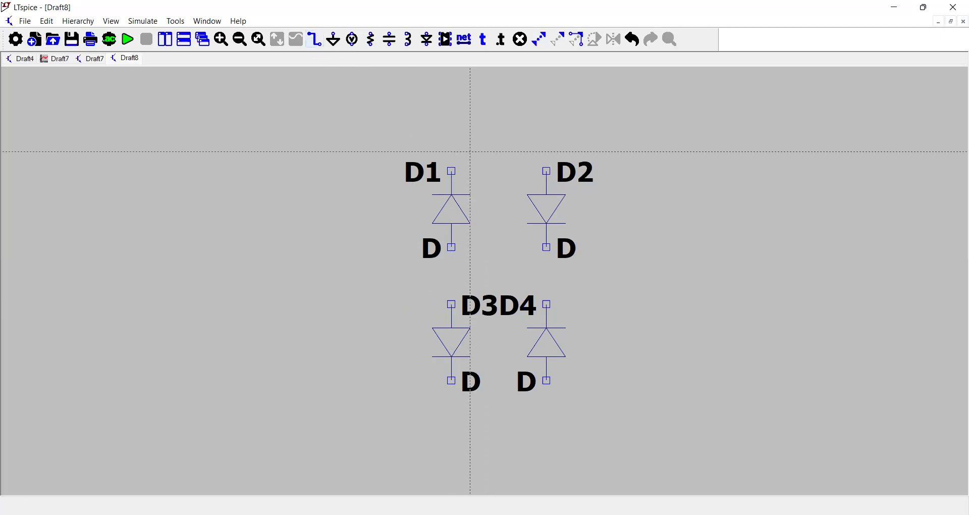
{"action": "left_click", "coordinate": [451, 171]}
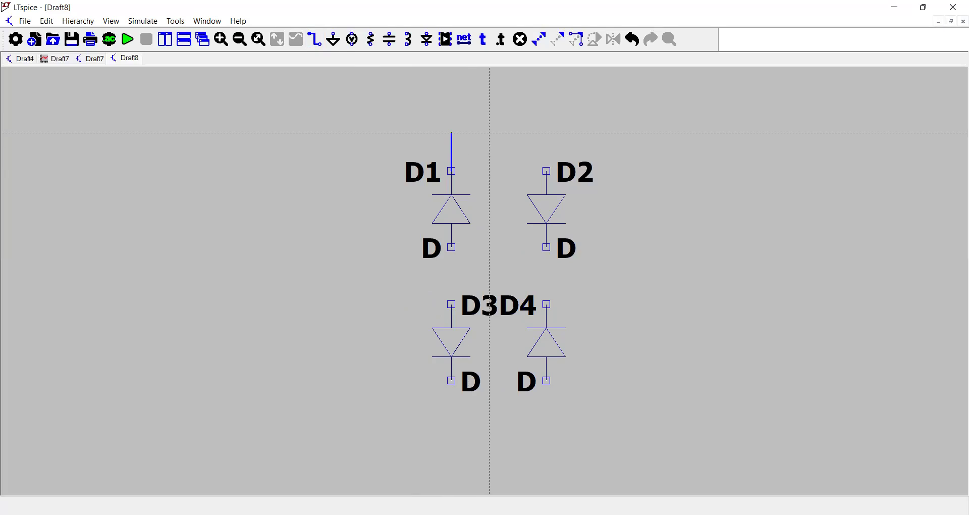
{"action": "left_click", "coordinate": [470, 133]}
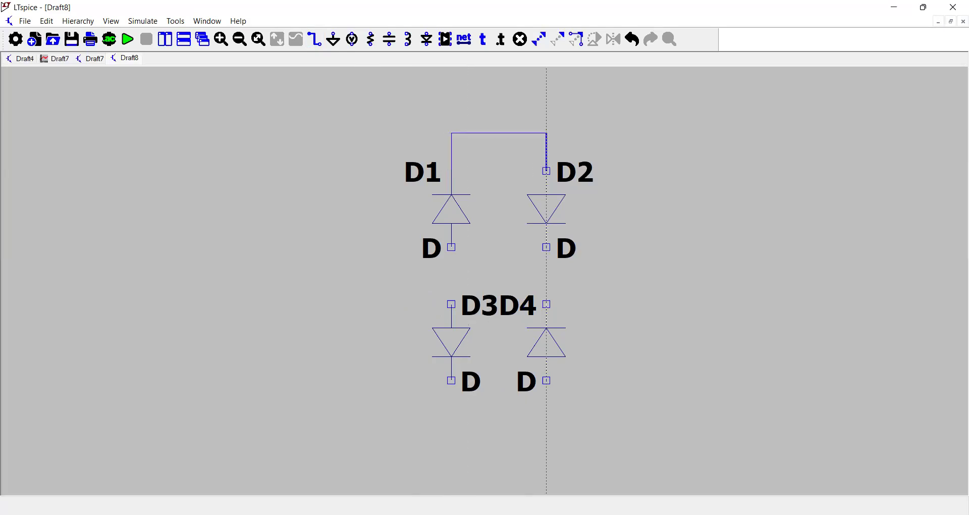
{"action": "left_click", "coordinate": [547, 171]}
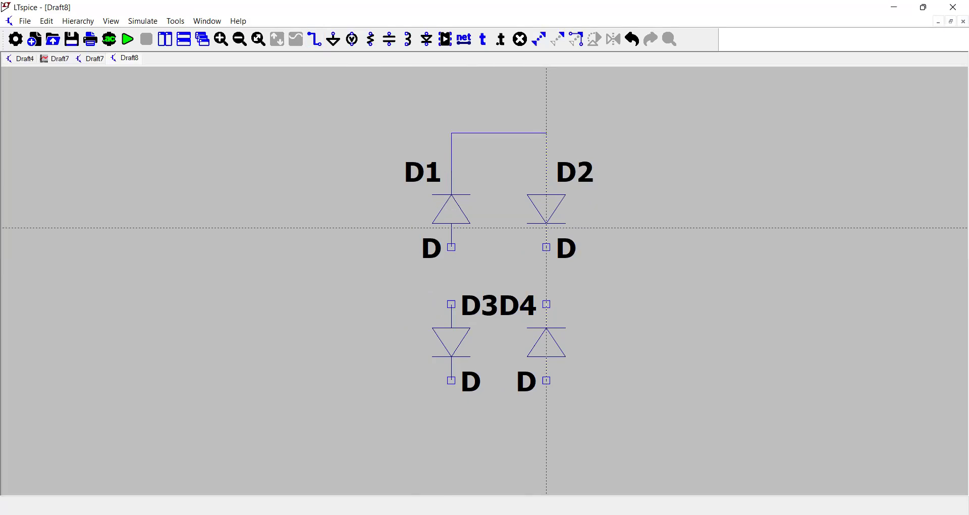
{"action": "left_click", "coordinate": [547, 247]}
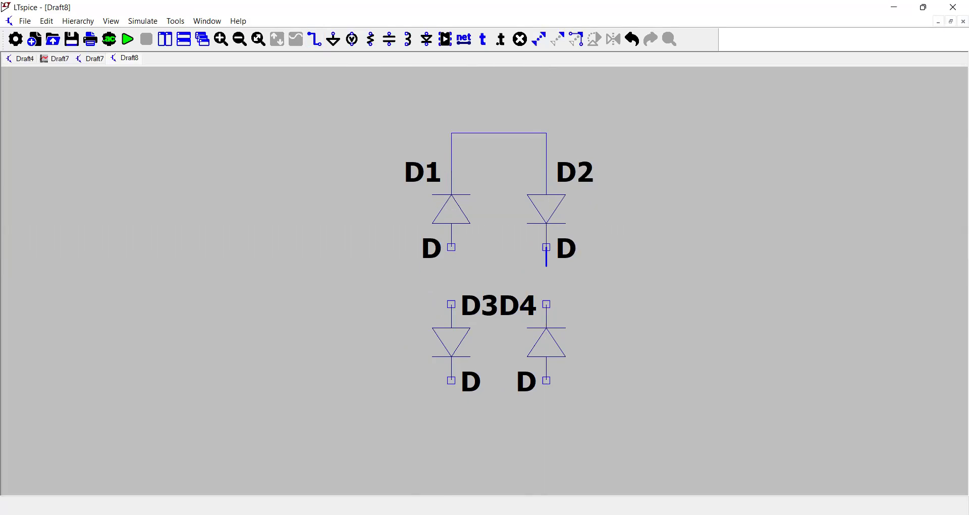
{"action": "left_click", "coordinate": [547, 304]}
Step: Wire D4's anode underneath to D3's cathode, and join the anodes of D3 and D1 to close the bridge
{"action": "left_click", "coordinate": [547, 380]}
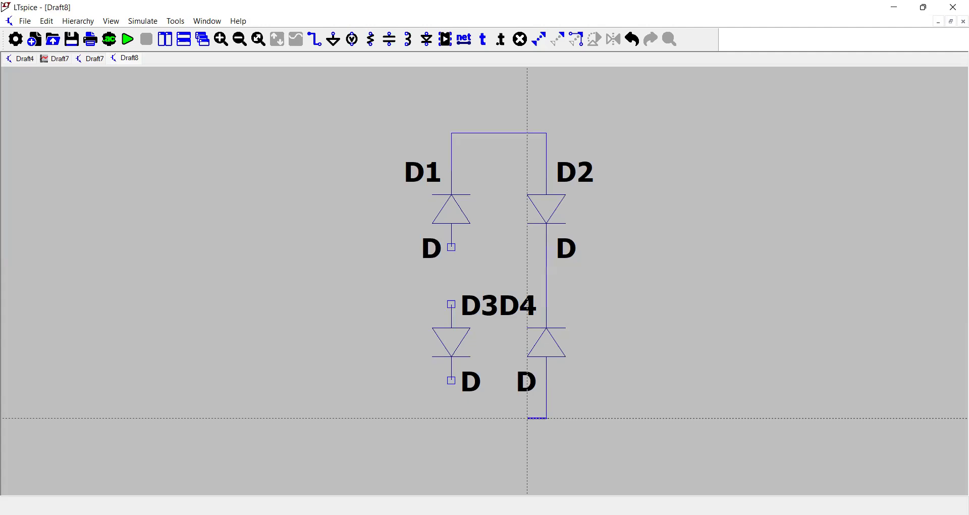
{"action": "left_click", "coordinate": [452, 418]}
{"action": "left_click", "coordinate": [451, 380]}
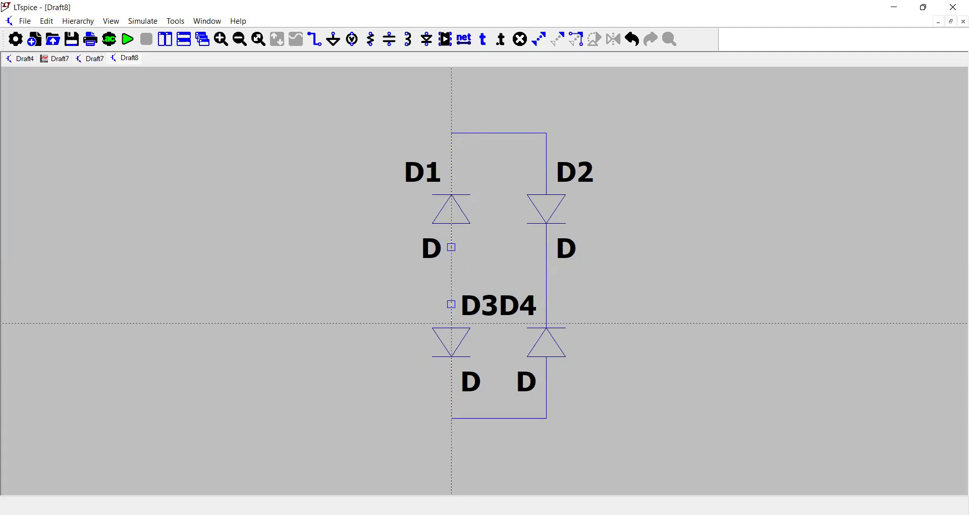
{"action": "left_click", "coordinate": [451, 247]}
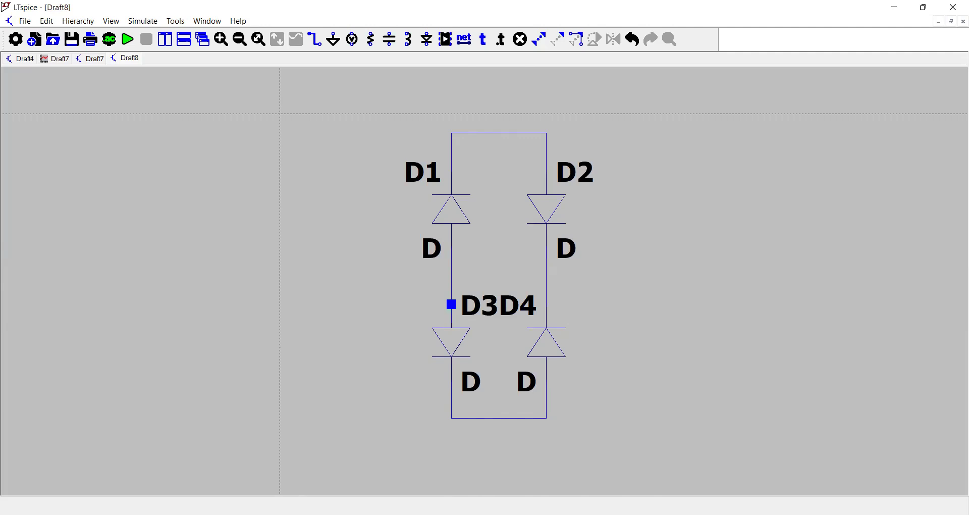
{"action": "scroll", "coordinate": [261, 103], "scroll_direction": "up", "scroll_amount": 4}
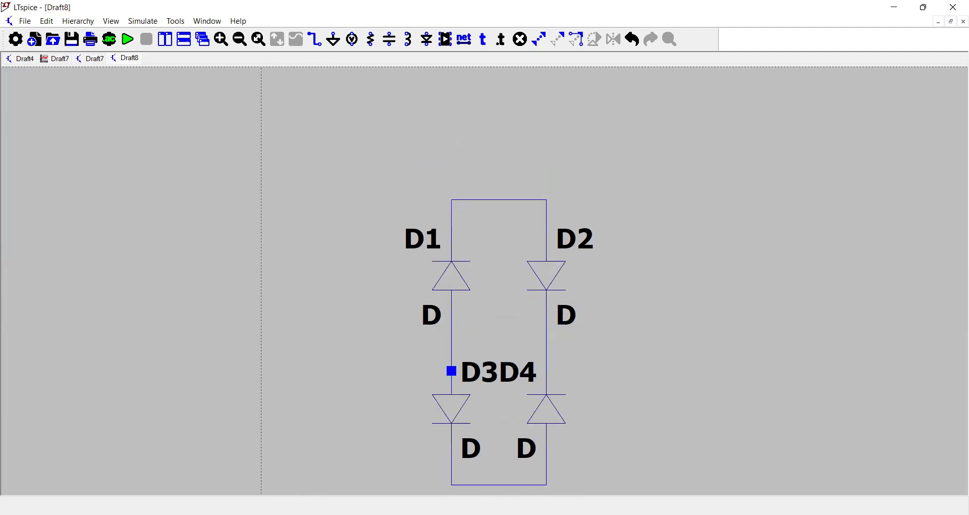
{"action": "scroll", "coordinate": [356, 85], "scroll_direction": "up", "scroll_amount": 3}
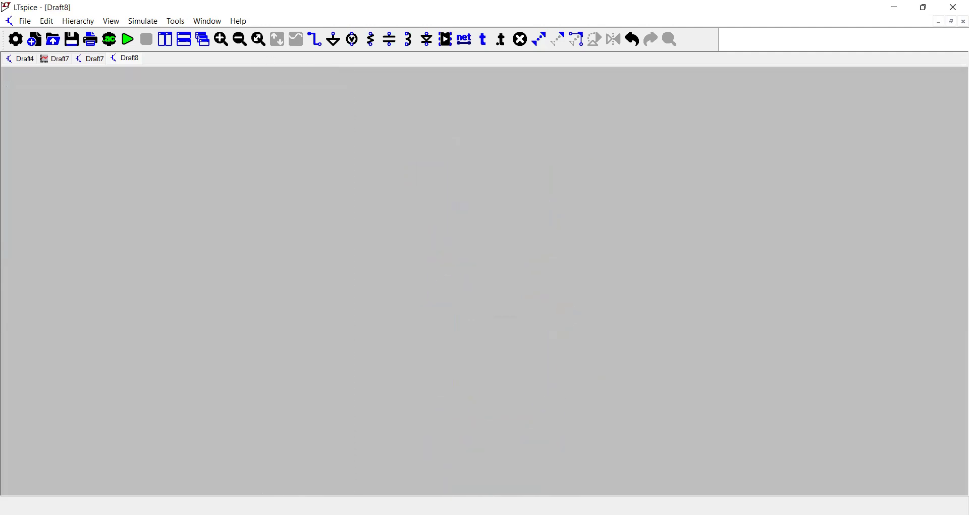
{"action": "scroll", "coordinate": [357, 87], "scroll_direction": "down", "scroll_amount": 5}
{"action": "scroll", "coordinate": [368, 128], "scroll_direction": "up", "scroll_amount": 1}
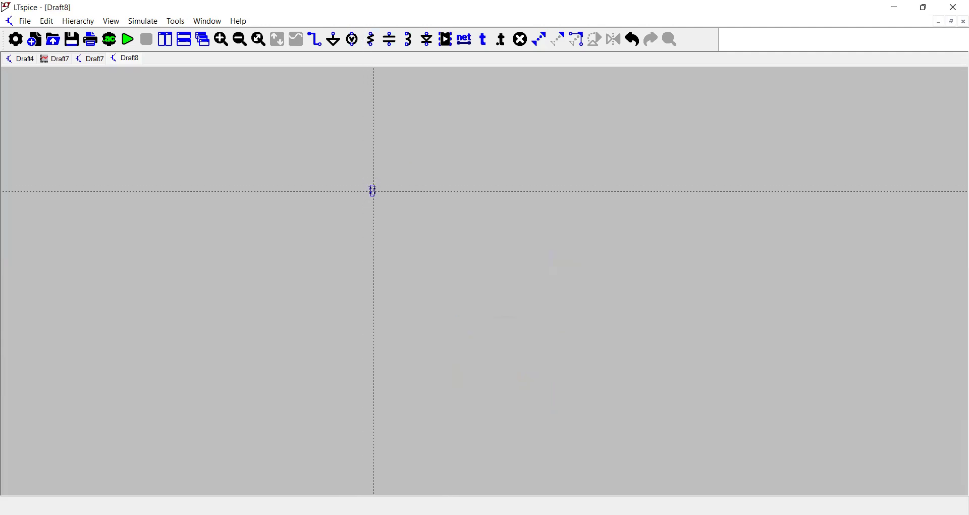
{"action": "scroll", "coordinate": [373, 192], "scroll_direction": "up", "scroll_amount": 5}
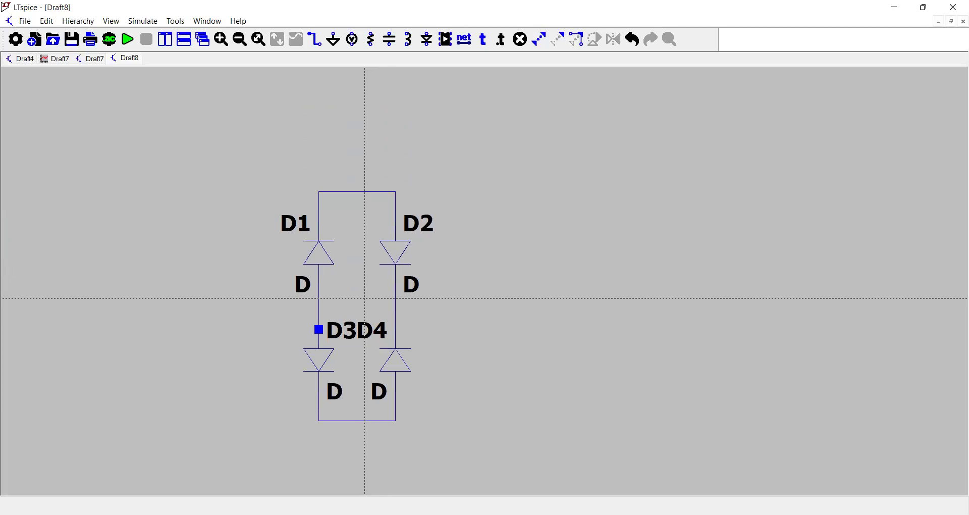
{"action": "scroll", "coordinate": [365, 298], "scroll_direction": "down", "scroll_amount": 4}
{"action": "scroll", "coordinate": [364, 298], "scroll_direction": "up", "scroll_amount": 3}
{"action": "scroll", "coordinate": [364, 298], "scroll_direction": "up", "scroll_amount": 2}
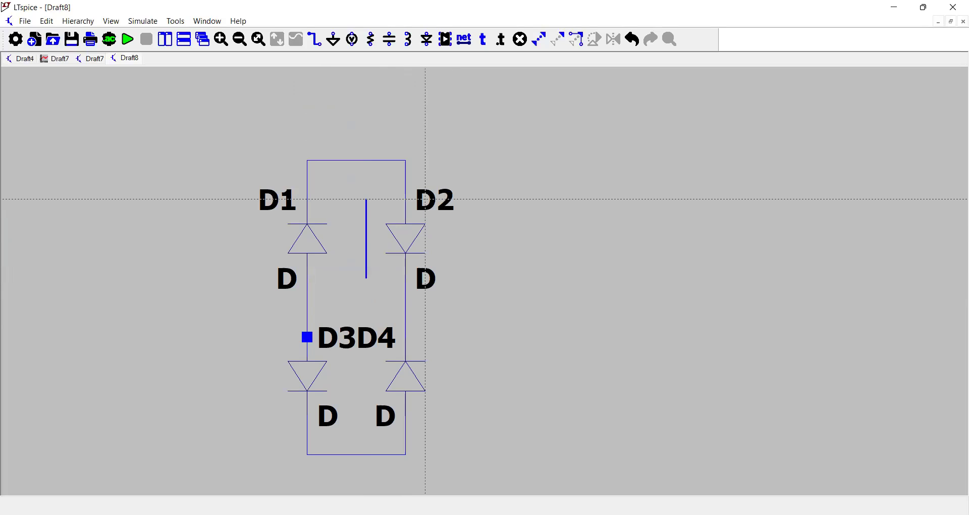
{"action": "key", "text": "Escape"}
{"action": "left_click_drag", "start_coordinate": [391, 199], "coordinate": [457, 195]}
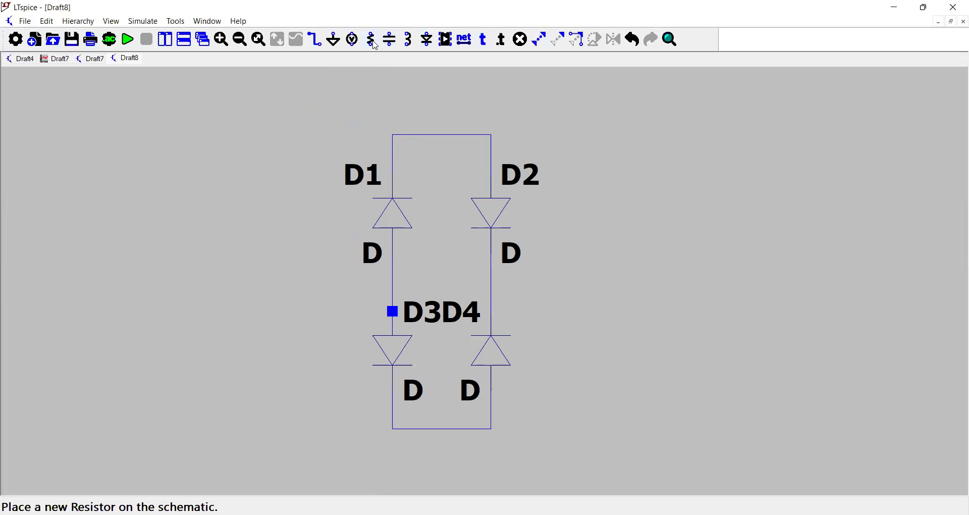
{"action": "left_click", "coordinate": [408, 39]}
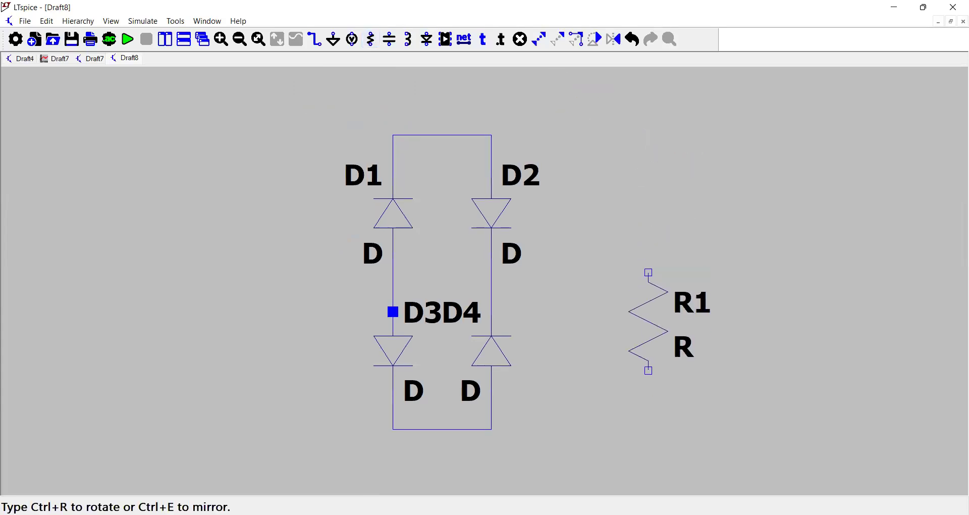
{"action": "left_click", "coordinate": [649, 292]}
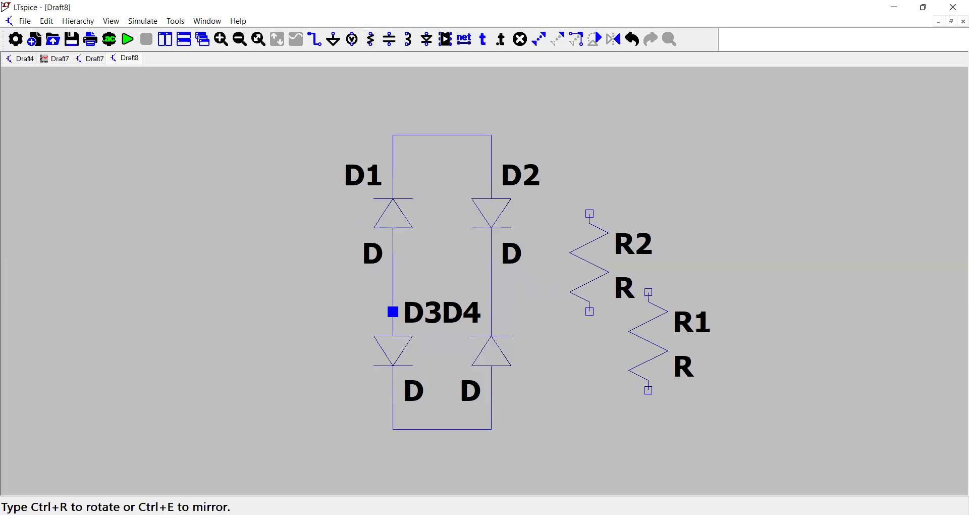
{"action": "key", "text": "Escape"}
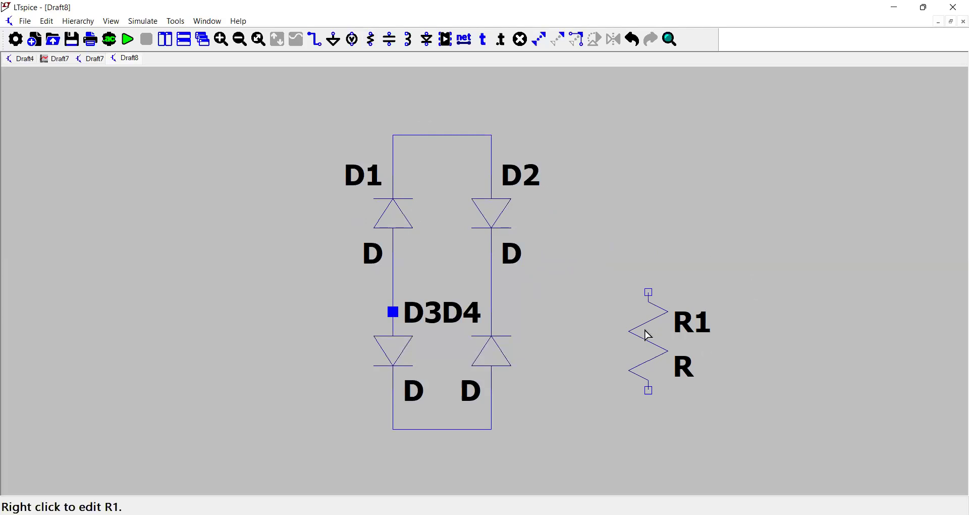
{"action": "left_click_drag", "start_coordinate": [649, 332], "coordinate": [653, 332]}
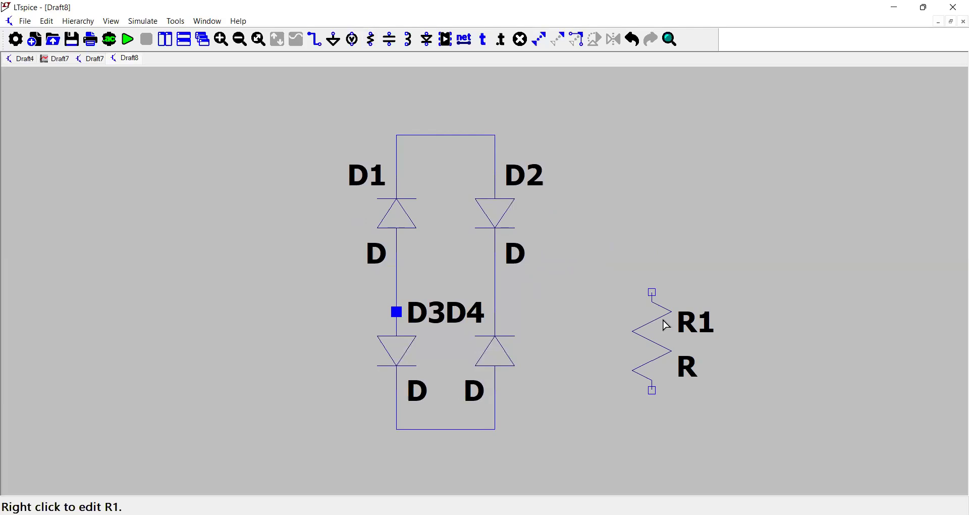
{"action": "right_click", "coordinate": [656, 323]}
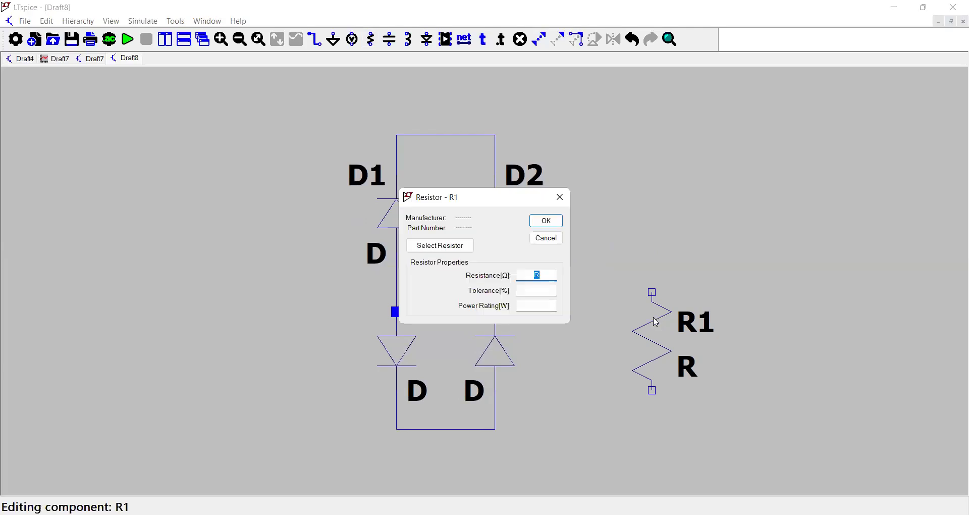
{"action": "left_click", "coordinate": [566, 205]}
{"action": "left_click", "coordinate": [520, 38]}
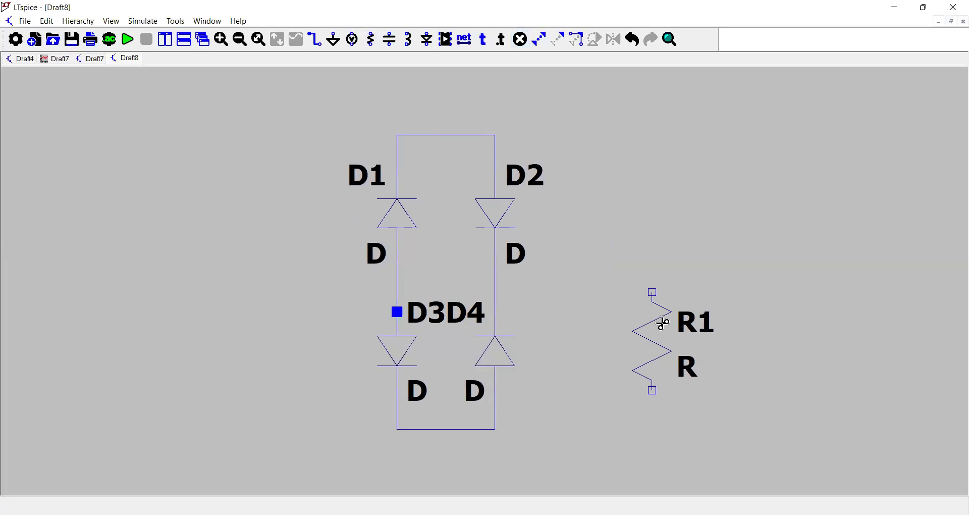
{"action": "left_click", "coordinate": [663, 323]}
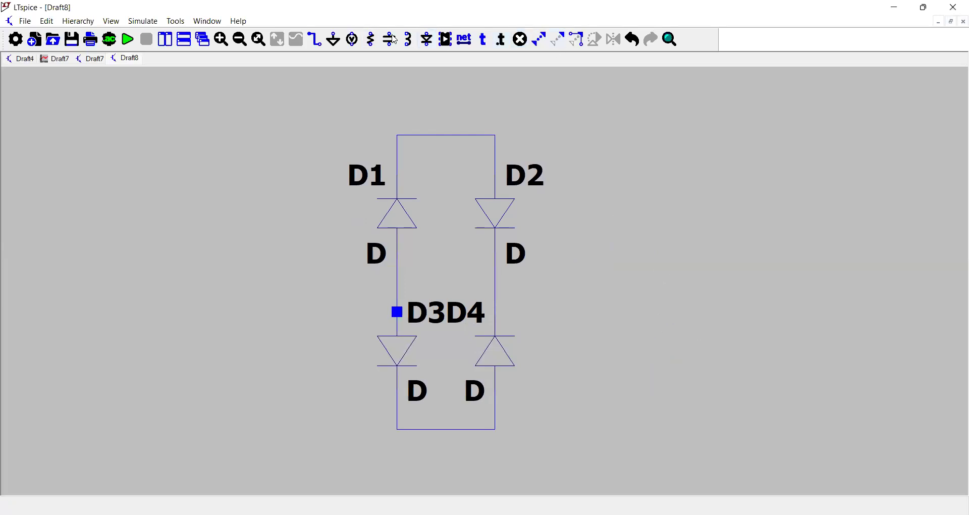
Step: Place one vertical load resistor well to the right of the diode bridge, level with the lower diodes
{"action": "left_click", "coordinate": [376, 43]}
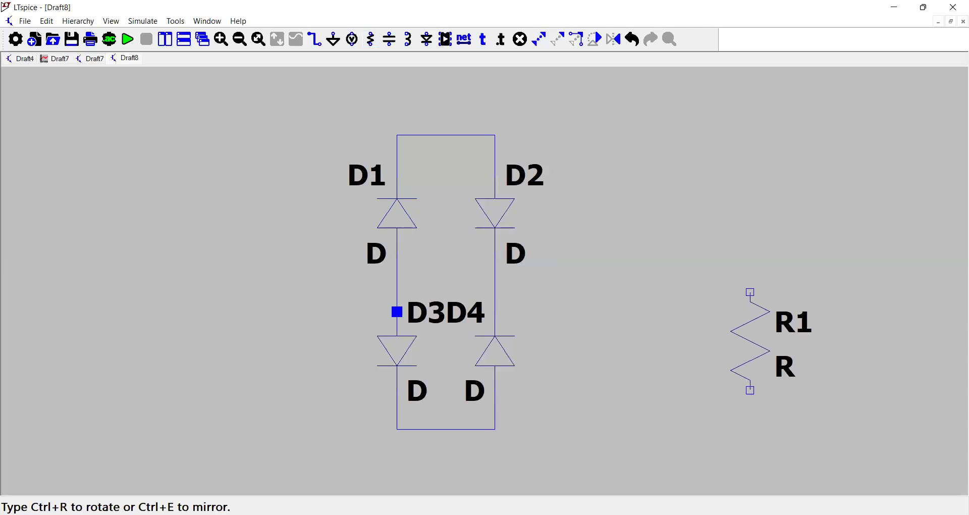
{"action": "left_click", "coordinate": [732, 274]}
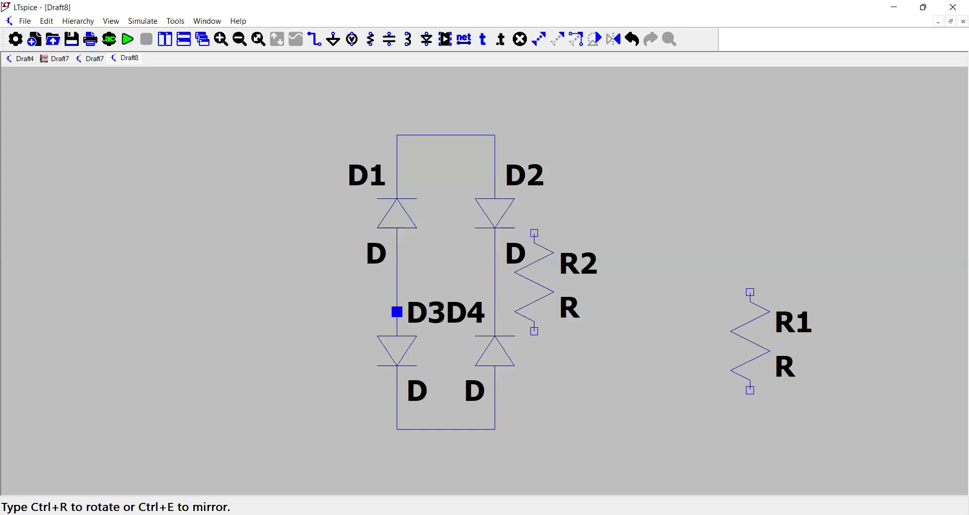
{"action": "key", "text": "Escape"}
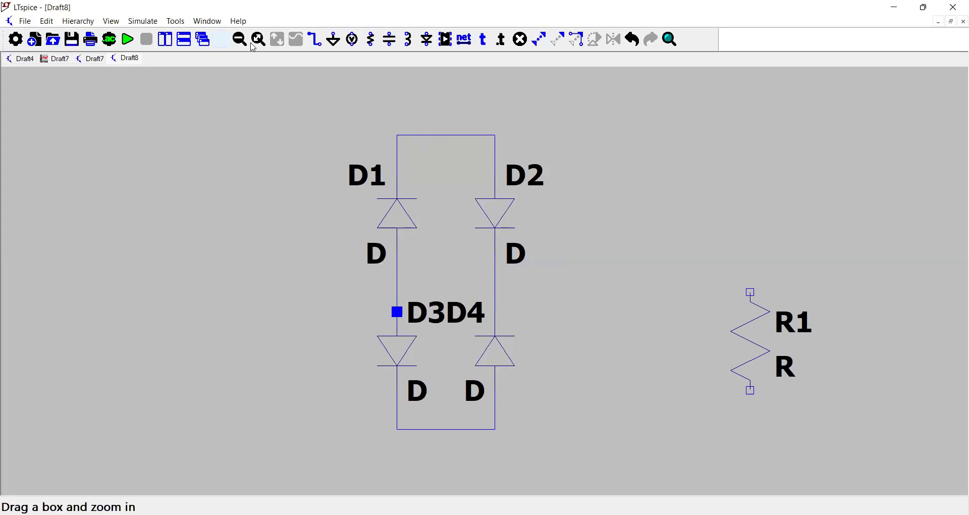
Step: Wire the junction between D2's and D4's cathodes straight across to the upper end of resistor R1
{"action": "left_click", "coordinate": [315, 40]}
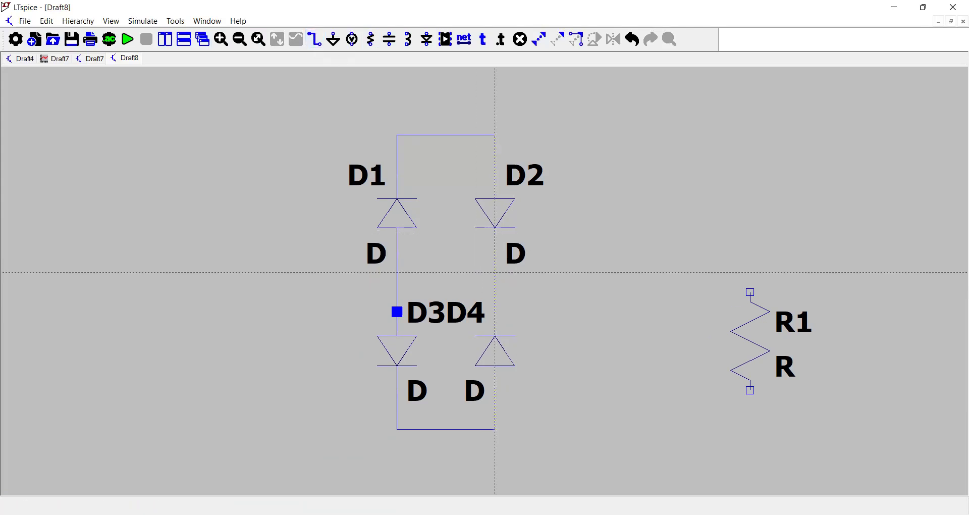
{"action": "left_click", "coordinate": [495, 292]}
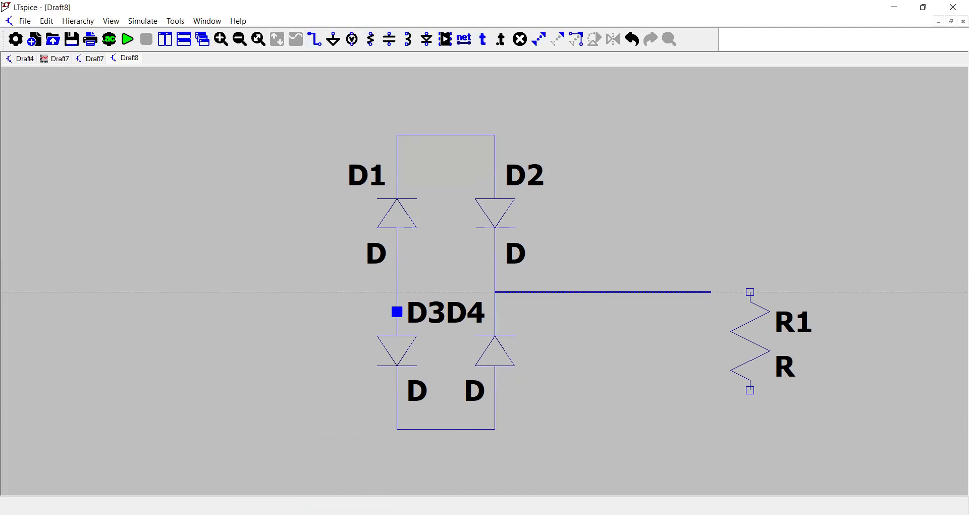
{"action": "left_click", "coordinate": [750, 292]}
{"action": "key", "text": "Escape"}
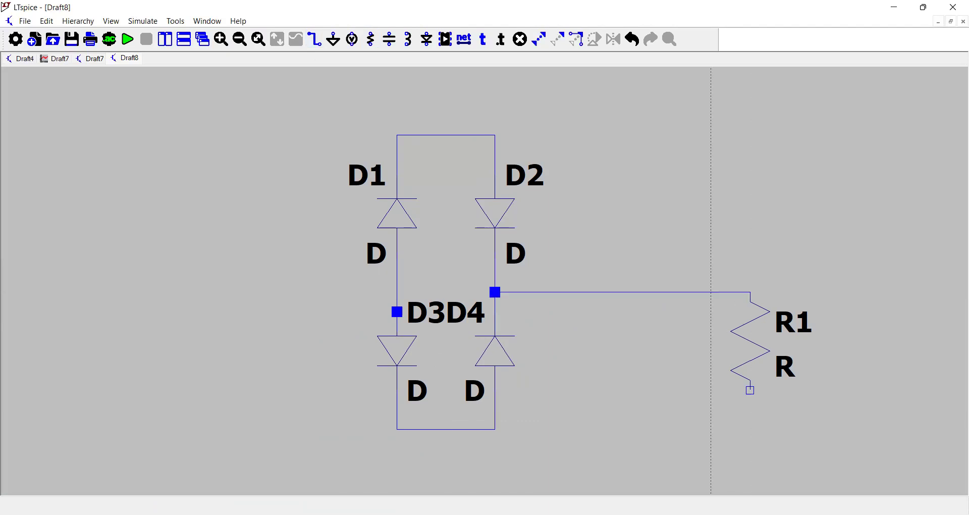
Step: Draw a short wire down from R1's lower end to the level of the bridge's bottom wire
{"action": "left_click", "coordinate": [750, 390]}
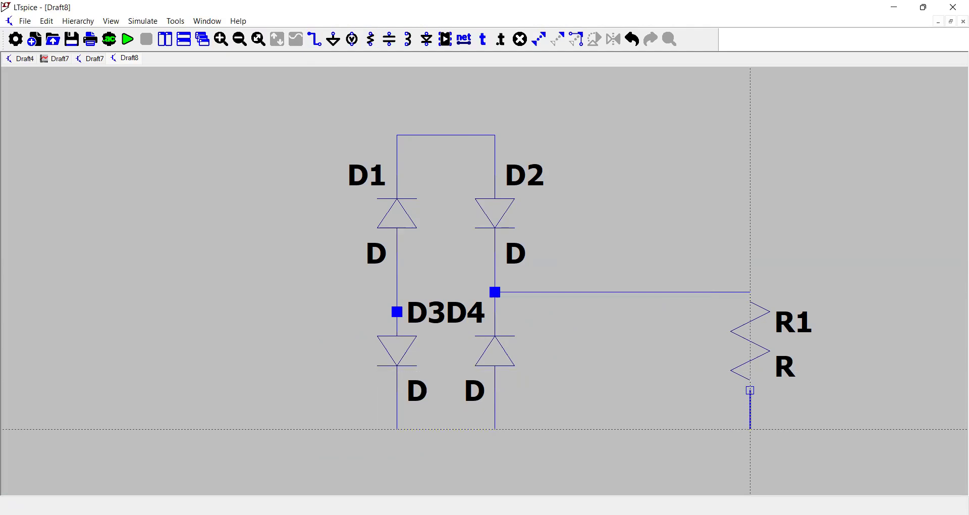
{"action": "right_click", "coordinate": [751, 429]}
{"action": "left_click", "coordinate": [751, 429]}
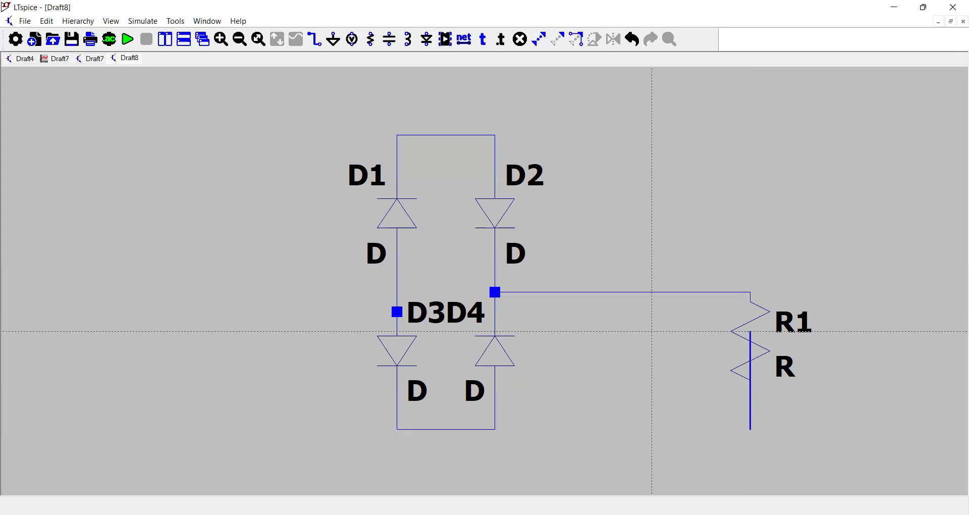
{"action": "right_click", "coordinate": [632, 351]}
{"action": "right_click", "coordinate": [631, 340]}
Step: Place one ground at the end of the wire below R1 and another to the left of diode D3
{"action": "left_click", "coordinate": [334, 40]}
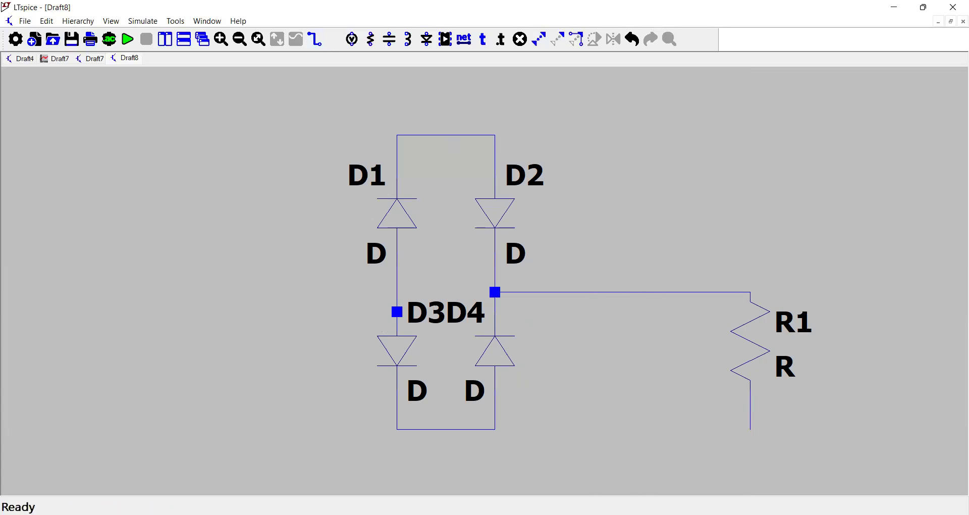
{"action": "left_click", "coordinate": [751, 430]}
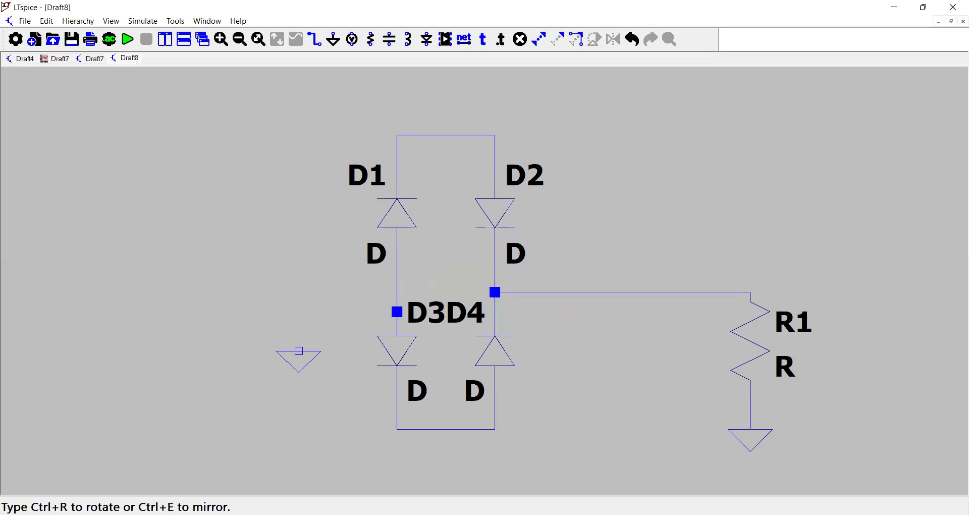
{"action": "left_click", "coordinate": [299, 351]}
{"action": "key", "text": "Escape"}
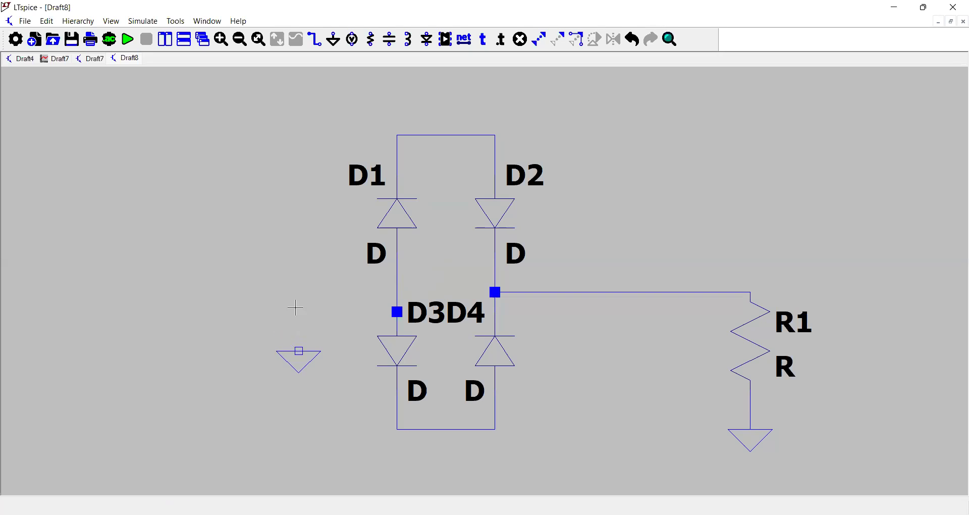
Step: Wire the junction of D1's and D3's anodes across and down to the ground beside D3
{"action": "left_click", "coordinate": [315, 39]}
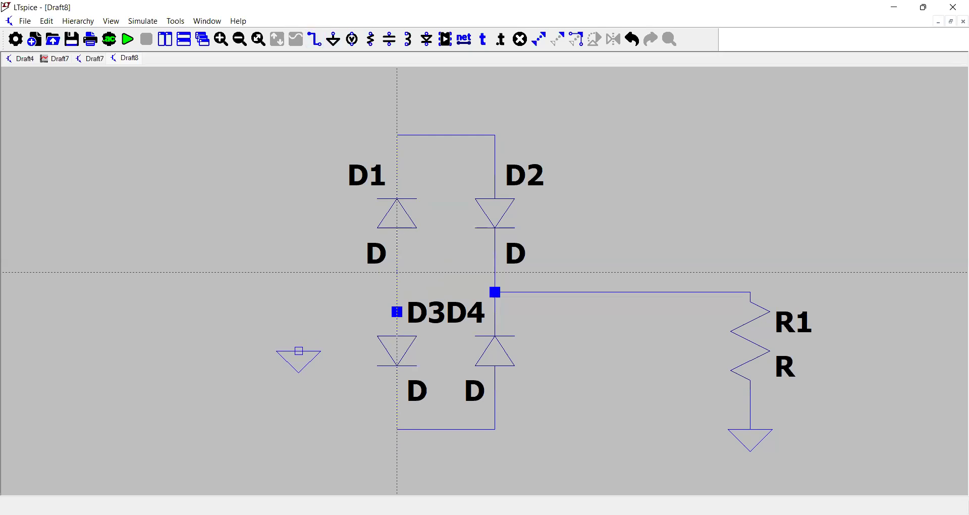
{"action": "left_click", "coordinate": [397, 311]}
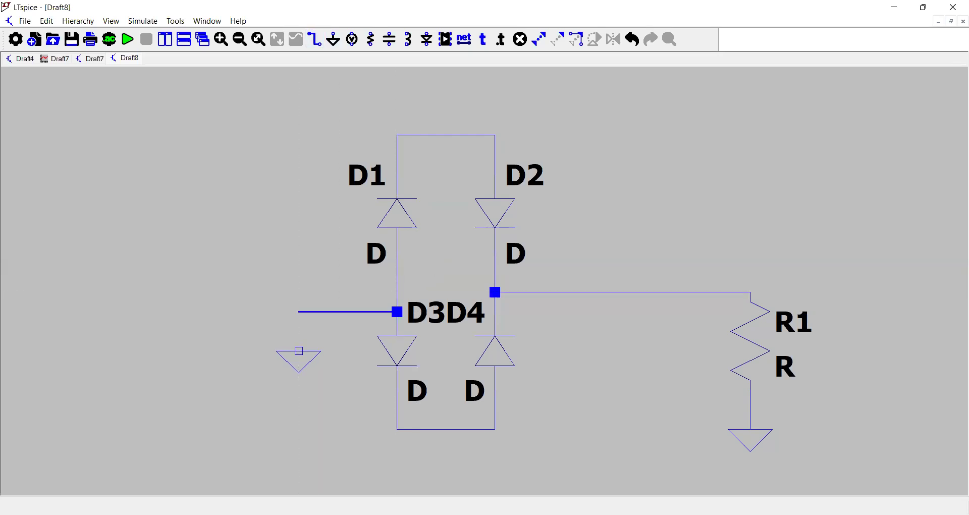
{"action": "left_click", "coordinate": [298, 312]}
{"action": "left_click", "coordinate": [299, 350]}
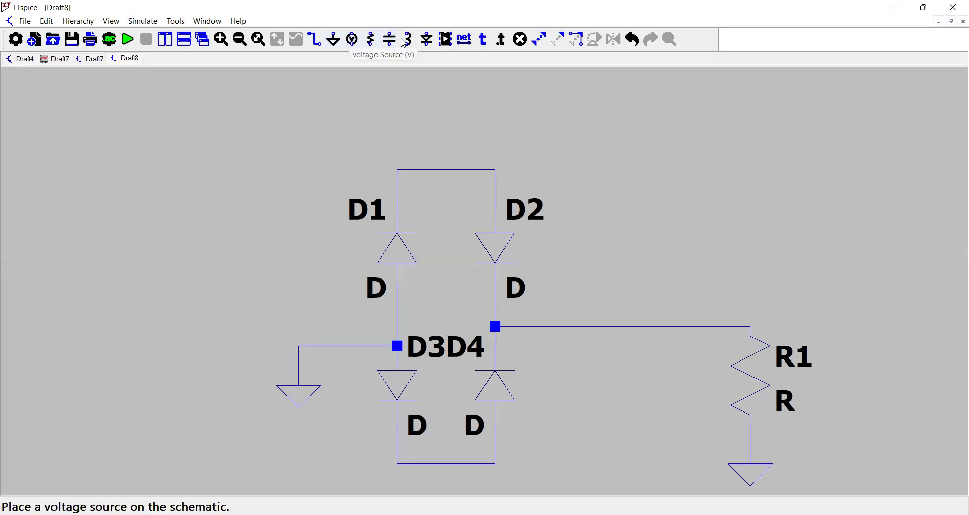
Step: Place one vertical voltage source to the far left of the diode bridge, beyond the bridge's ground
{"action": "left_click", "coordinate": [352, 40]}
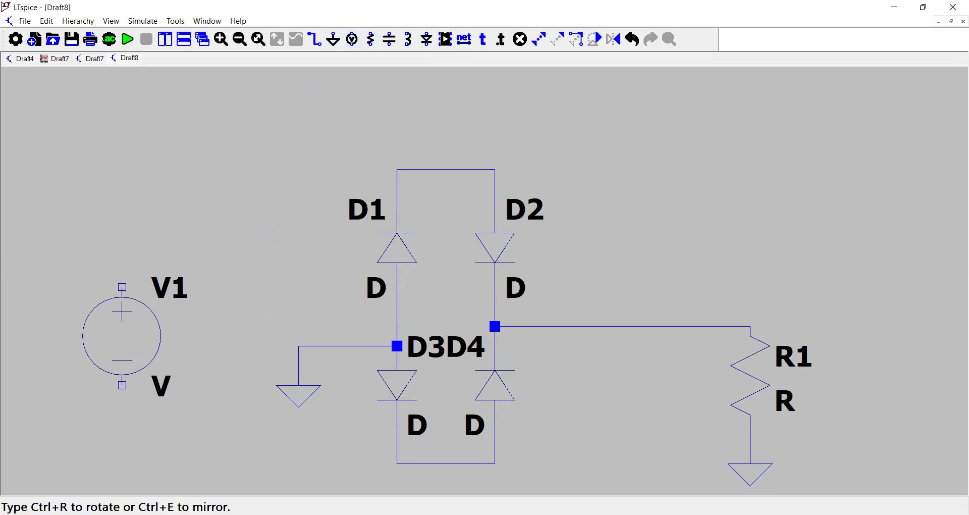
{"action": "left_click", "coordinate": [122, 268]}
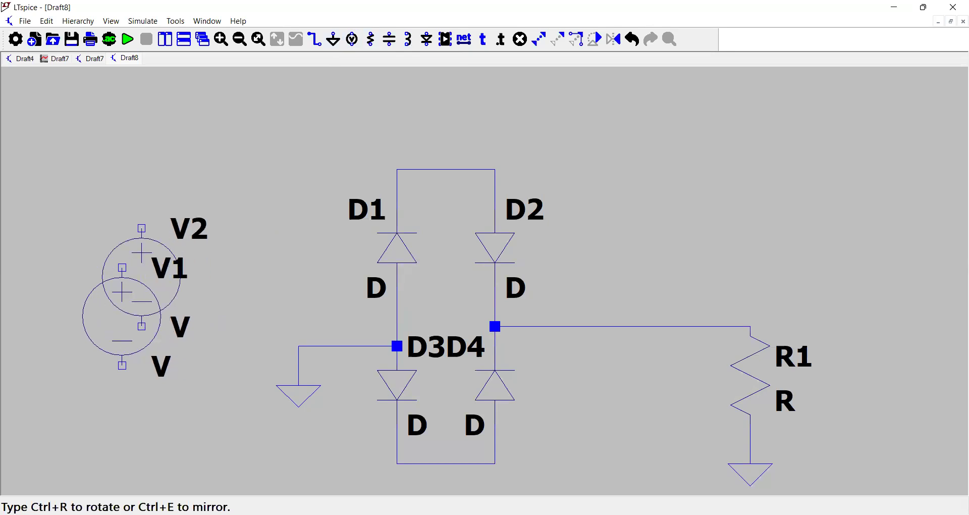
{"action": "key", "text": "Escape"}
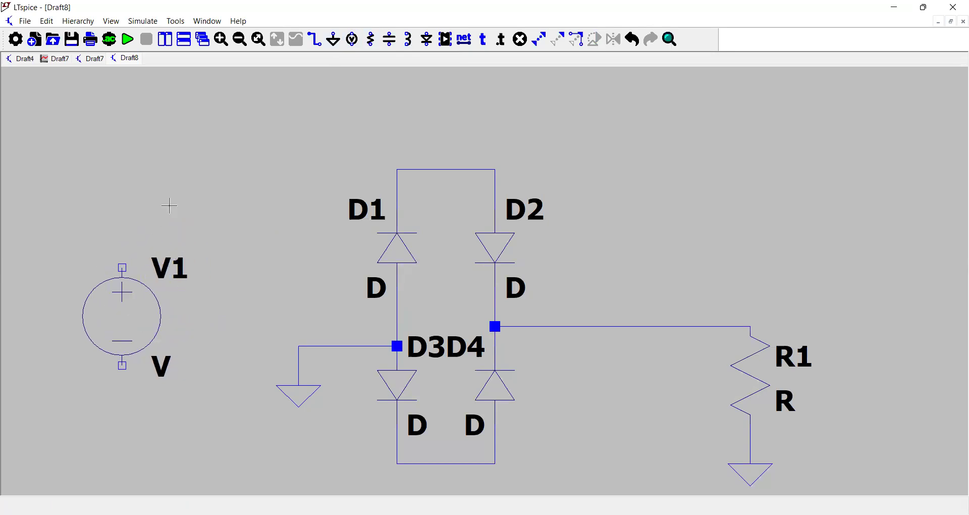
{"action": "left_click", "coordinate": [315, 40]}
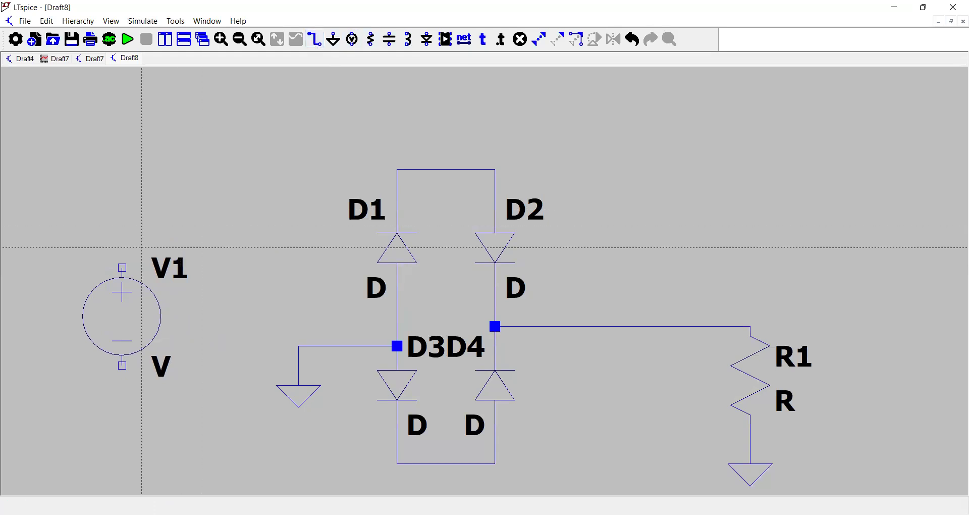
{"action": "left_click", "coordinate": [122, 247]}
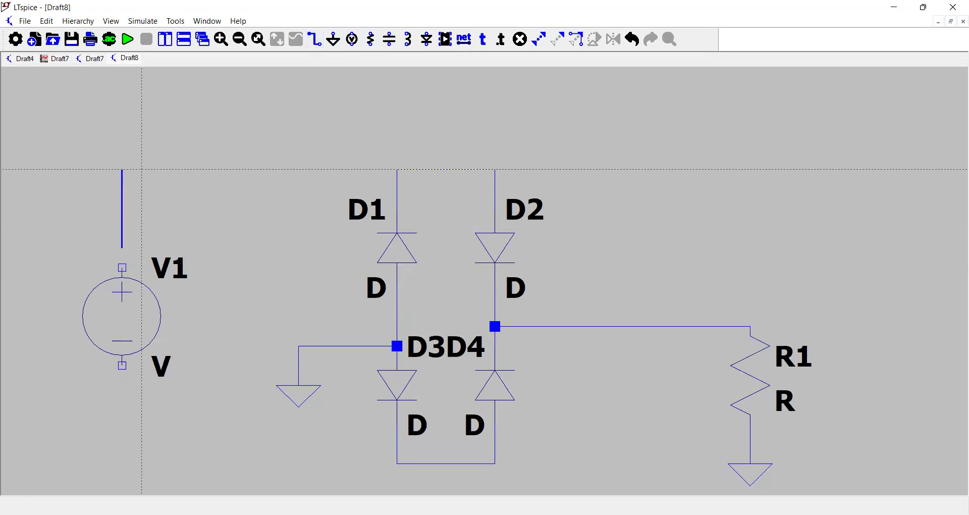
{"action": "key", "text": "Escape"}
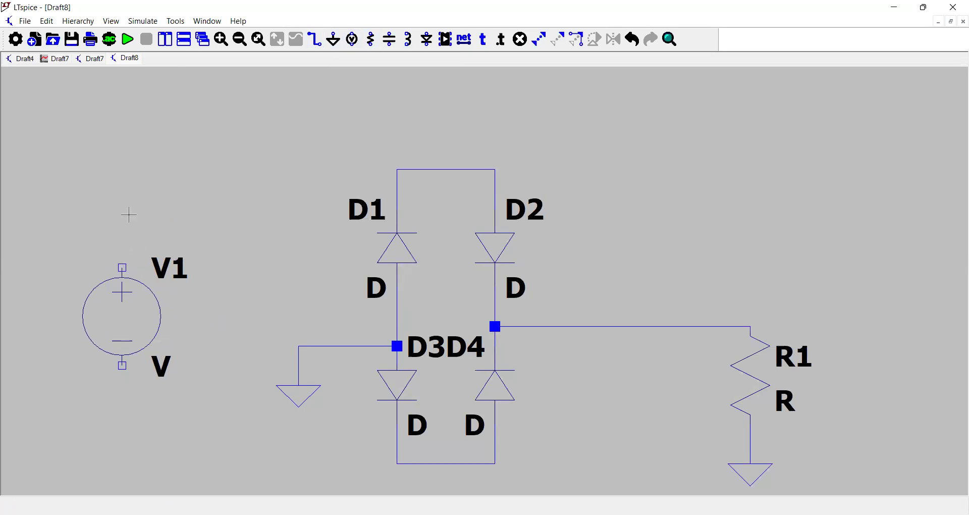
Step: Wire V1's positive terminal up and over to the middle of the wire joining D1 and D2
{"action": "left_click", "coordinate": [314, 39]}
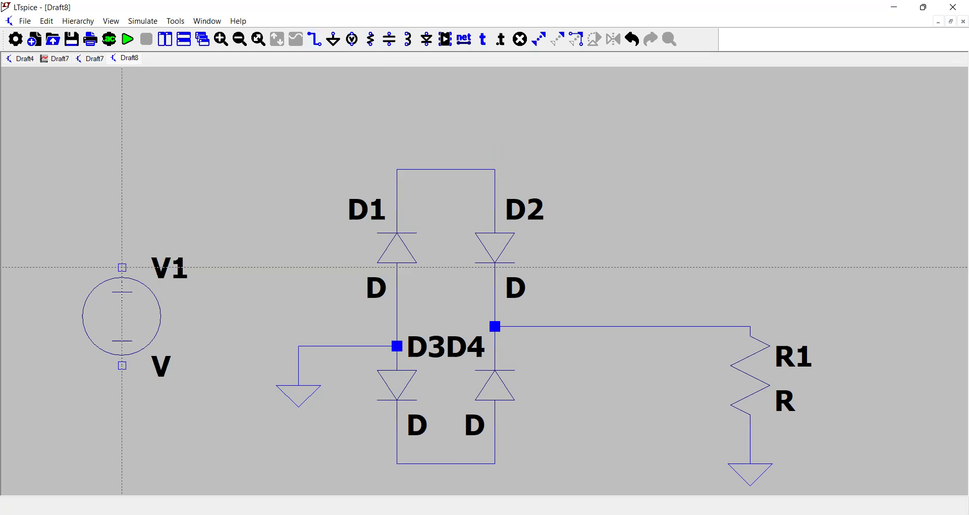
{"action": "left_click", "coordinate": [122, 267]}
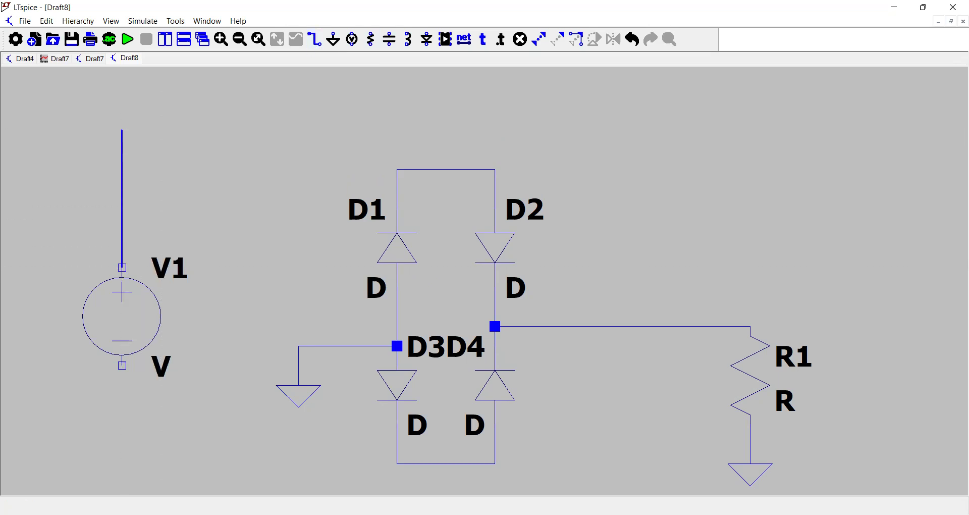
{"action": "left_click", "coordinate": [201, 129]}
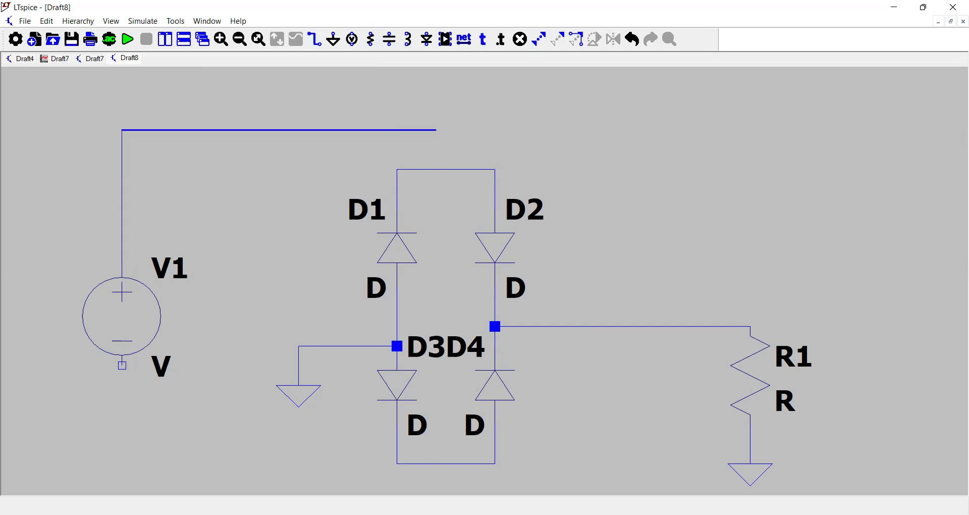
{"action": "left_click", "coordinate": [456, 149]}
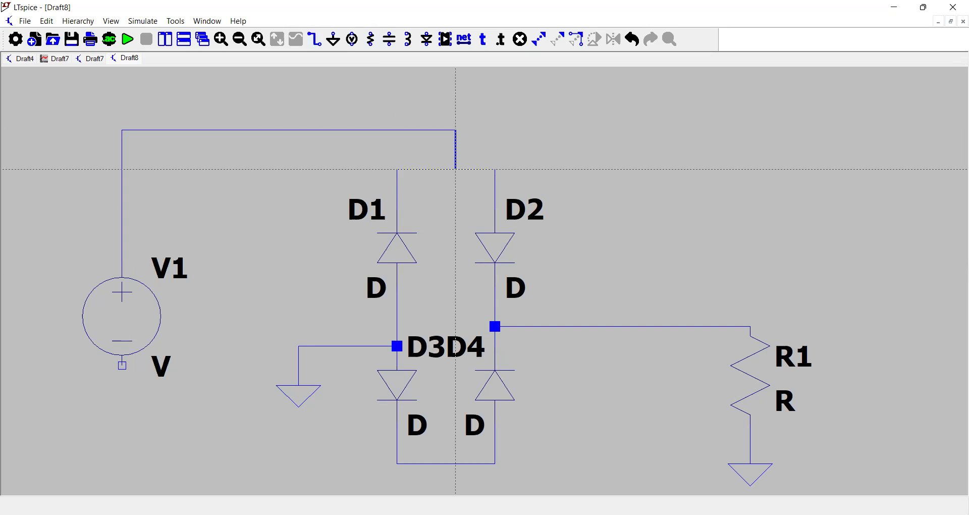
{"action": "left_click", "coordinate": [456, 169]}
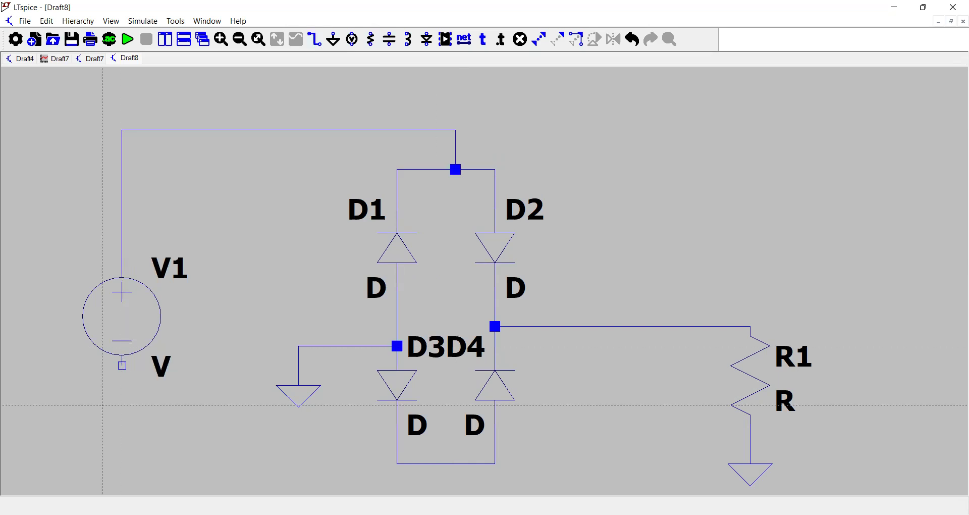
Step: Wire V1's negative terminal down and across to the middle of the wire joining D3 and D4
{"action": "left_click", "coordinate": [122, 365]}
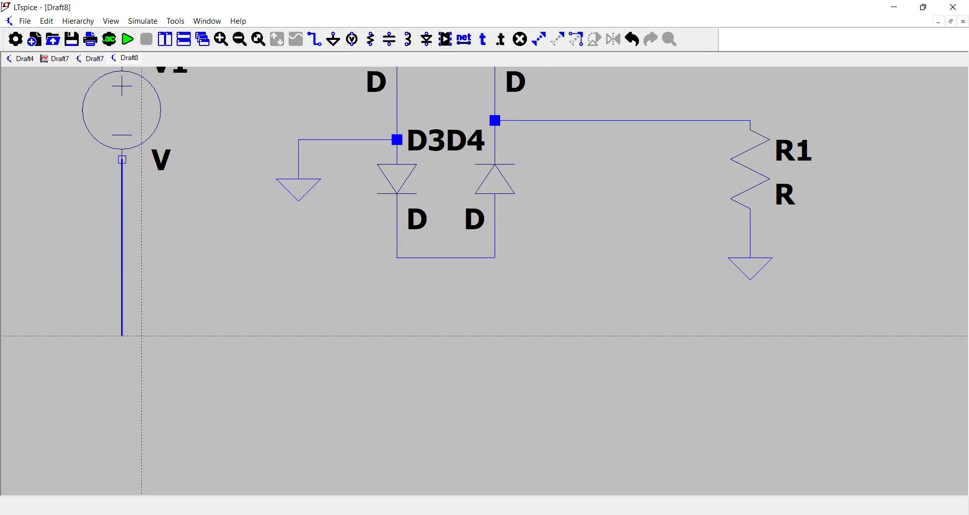
{"action": "left_click", "coordinate": [161, 277]}
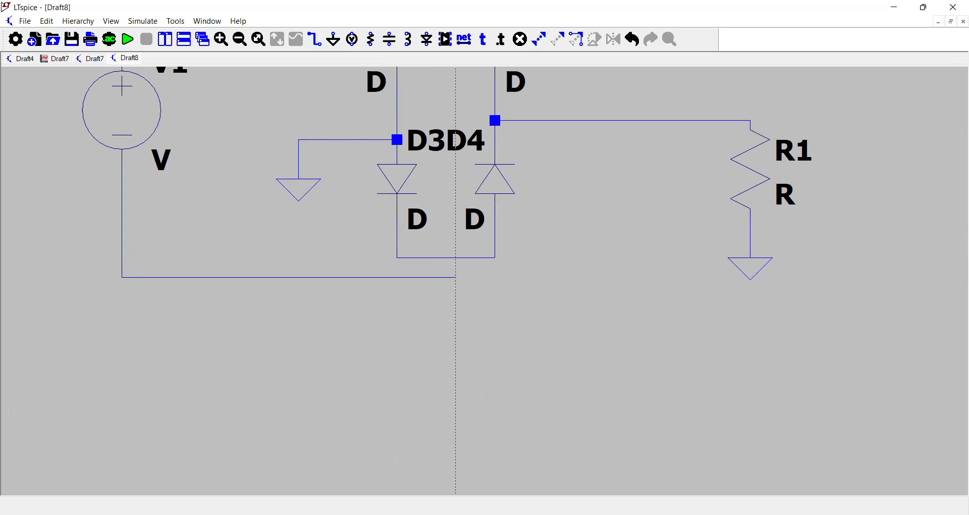
{"action": "left_click", "coordinate": [456, 257]}
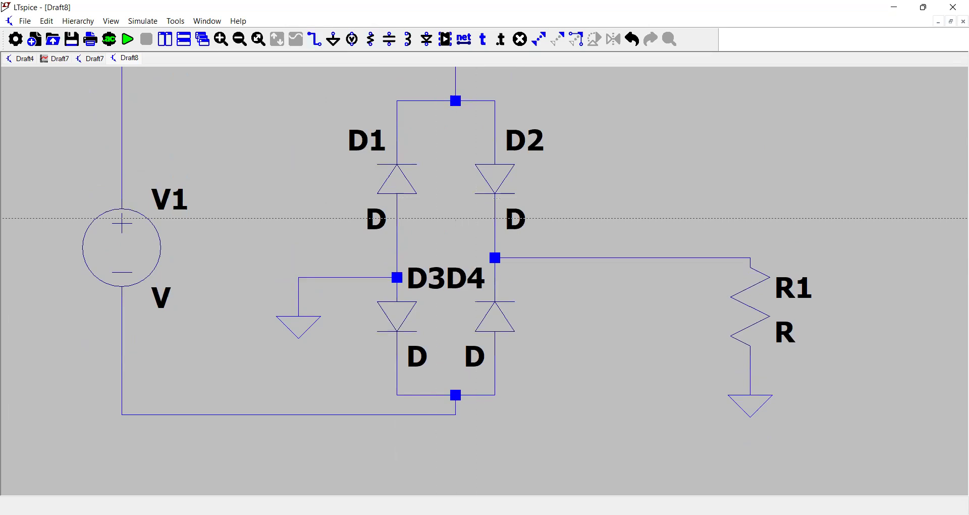
{"action": "scroll", "coordinate": [456, 218], "scroll_direction": "down", "scroll_amount": 3}
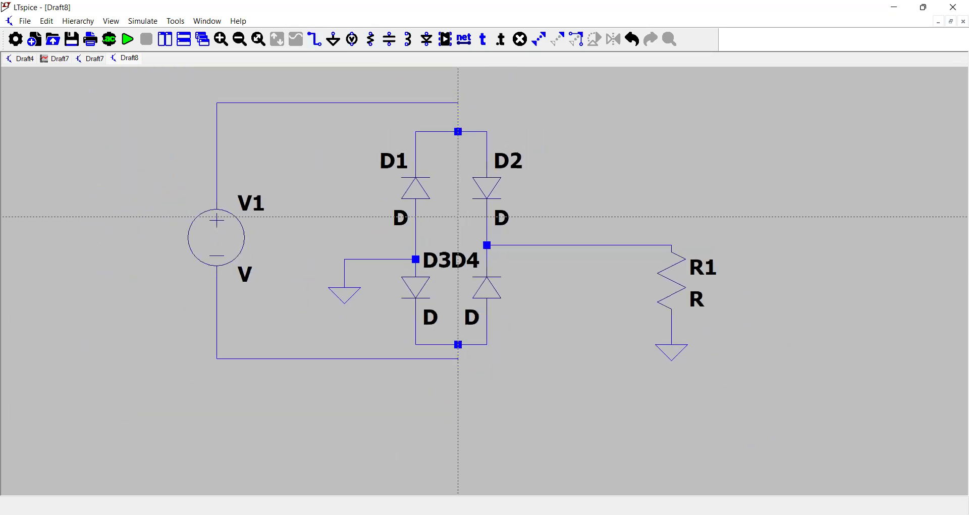
{"action": "scroll", "coordinate": [459, 216], "scroll_direction": "down", "scroll_amount": 3}
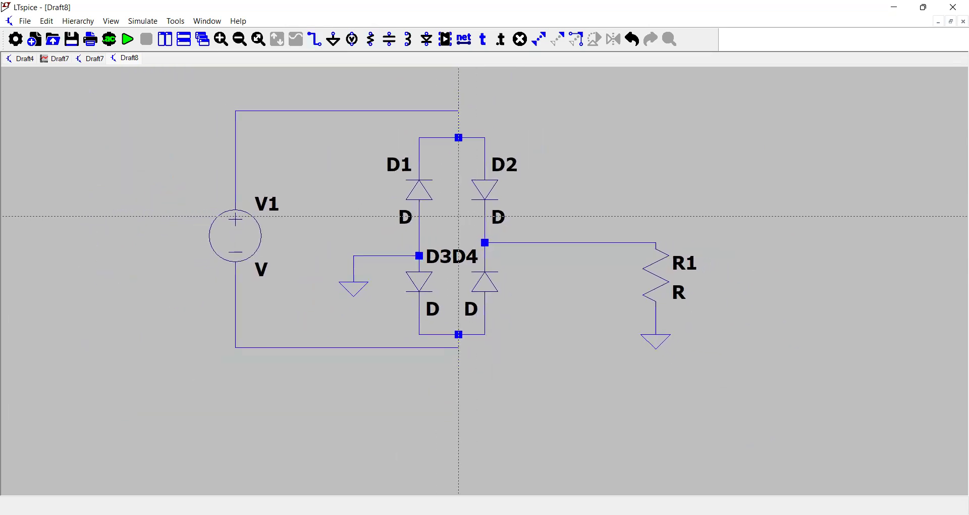
{"action": "key", "text": "Escape"}
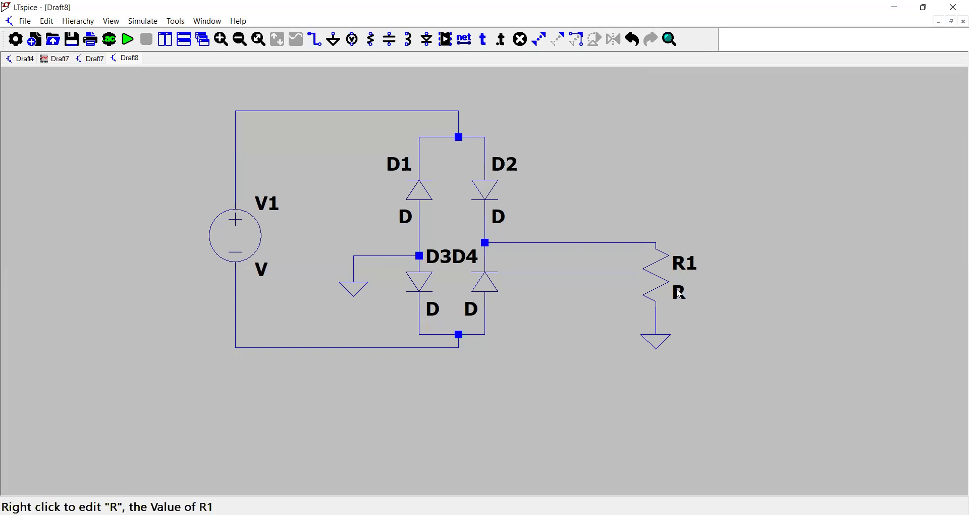
Step: Set the resistance of load resistor R1 to 10k
{"action": "right_click", "coordinate": [679, 294]}
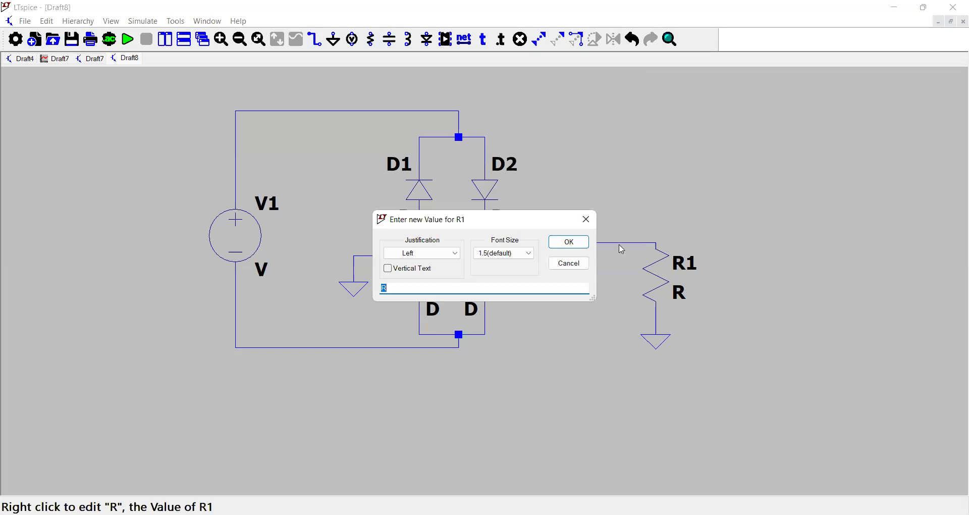
{"action": "left_click", "coordinate": [587, 224]}
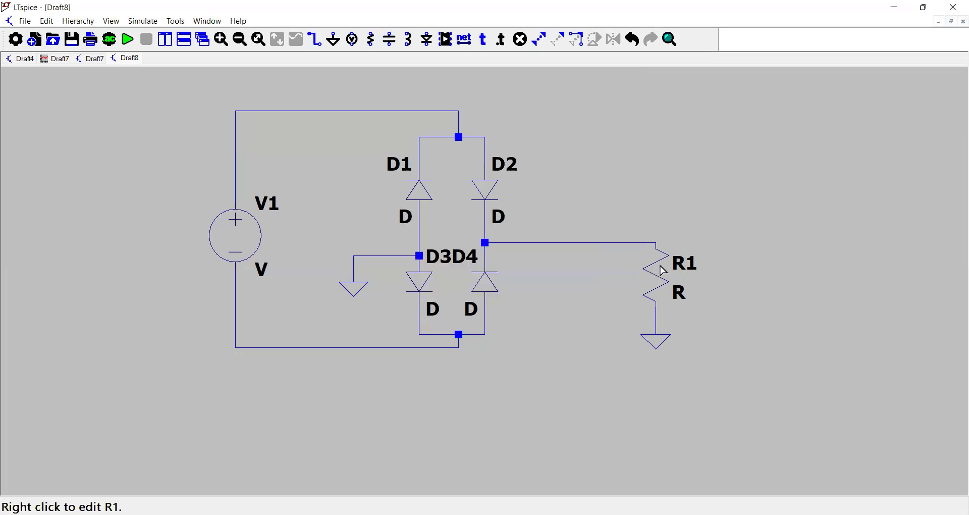
{"action": "right_click", "coordinate": [660, 267]}
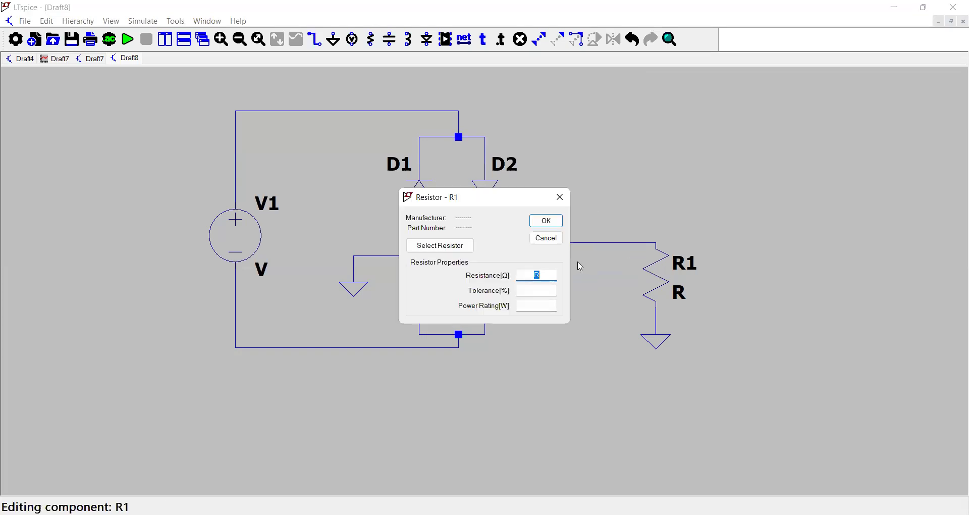
{"action": "type", "text": "10k"}
{"action": "left_click", "coordinate": [553, 217]}
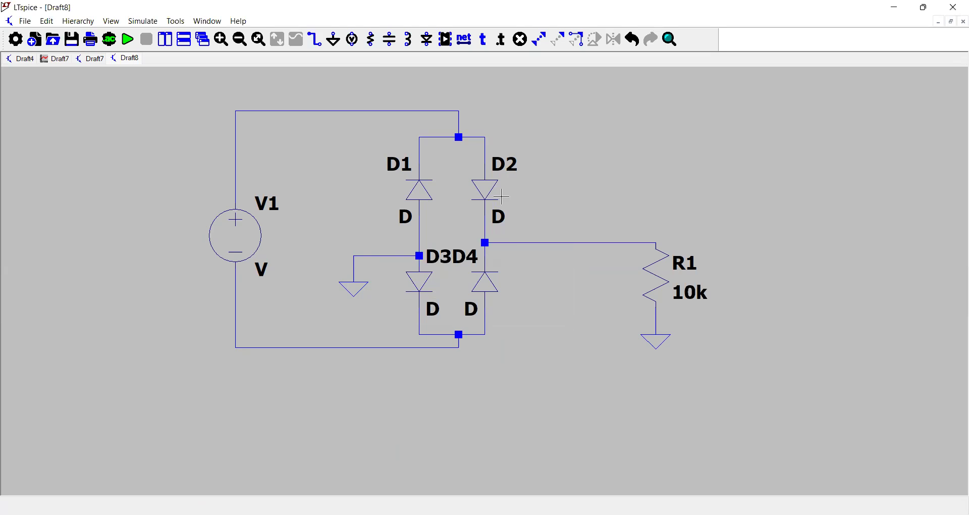
Step: Make V1 a SINE source with 0 V DC offset, 12 V amplitude and 50 Hz frequency
{"action": "right_click", "coordinate": [242, 244]}
{"action": "left_click", "coordinate": [562, 291]}
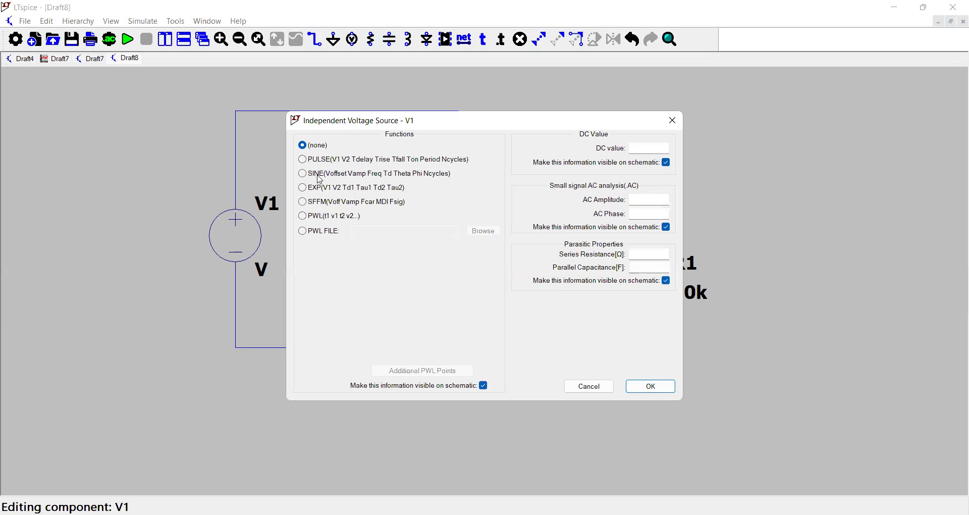
{"action": "left_click", "coordinate": [317, 174]}
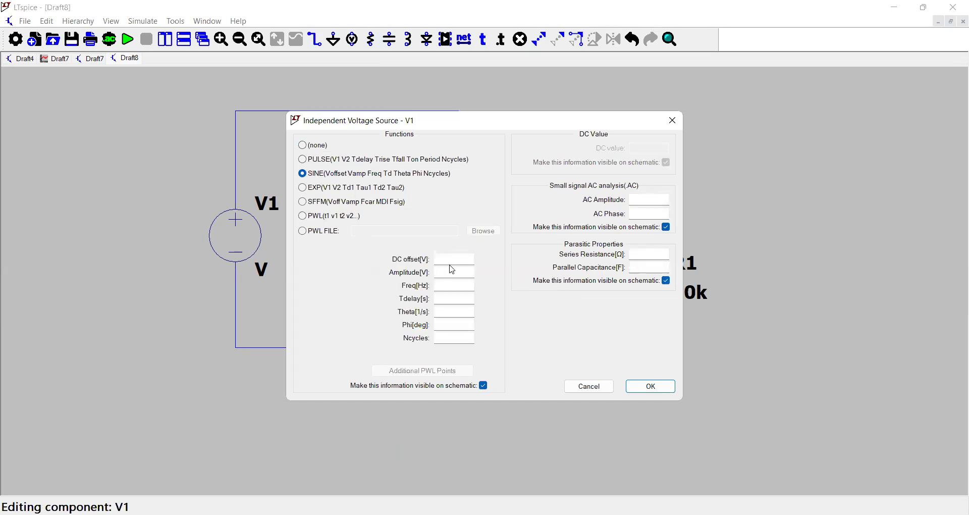
{"action": "left_click", "coordinate": [452, 261]}
{"action": "left_click", "coordinate": [452, 272]}
{"action": "type", "text": "12"}
{"action": "left_click", "coordinate": [457, 285]}
{"action": "type", "text": "50"}
{"action": "left_click", "coordinate": [652, 391]}
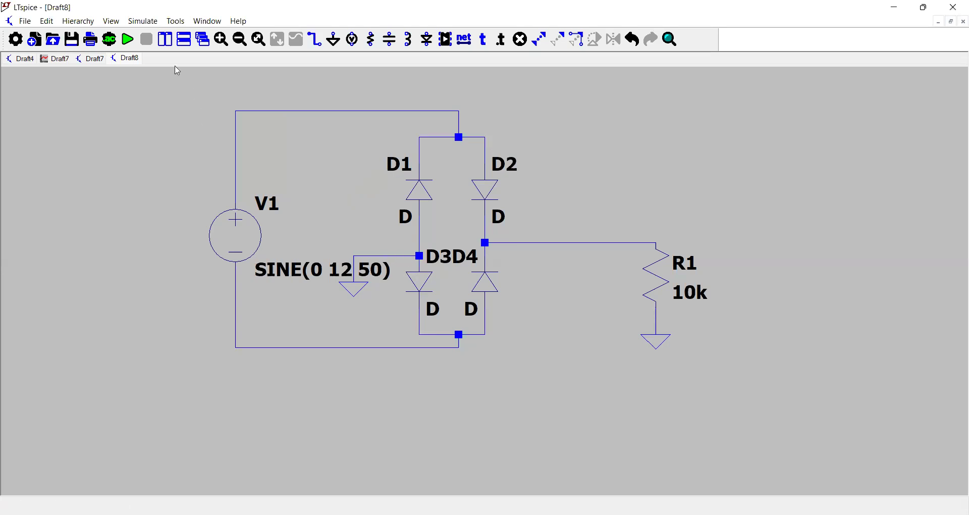
Step: Add a transient analysis with a 50ms stop time and place its directive below the wire from V1's negative terminal
{"action": "left_click", "coordinate": [154, 23]}
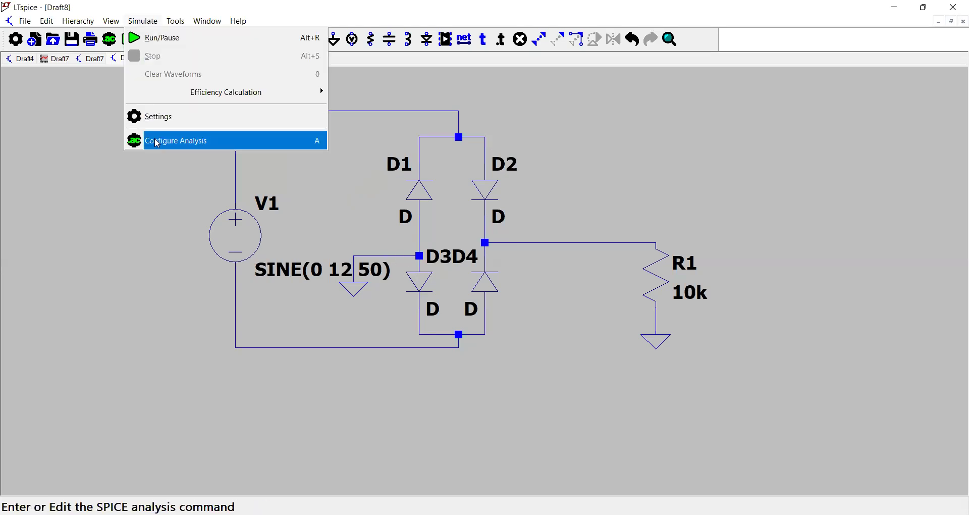
{"action": "left_click", "coordinate": [158, 144]}
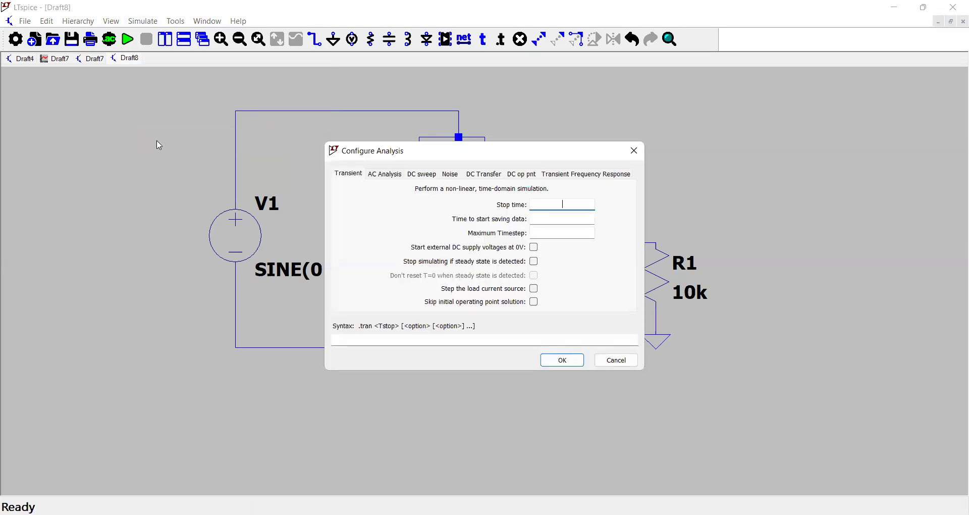
{"action": "type", "text": "50ms"}
{"action": "left_click", "coordinate": [565, 361]}
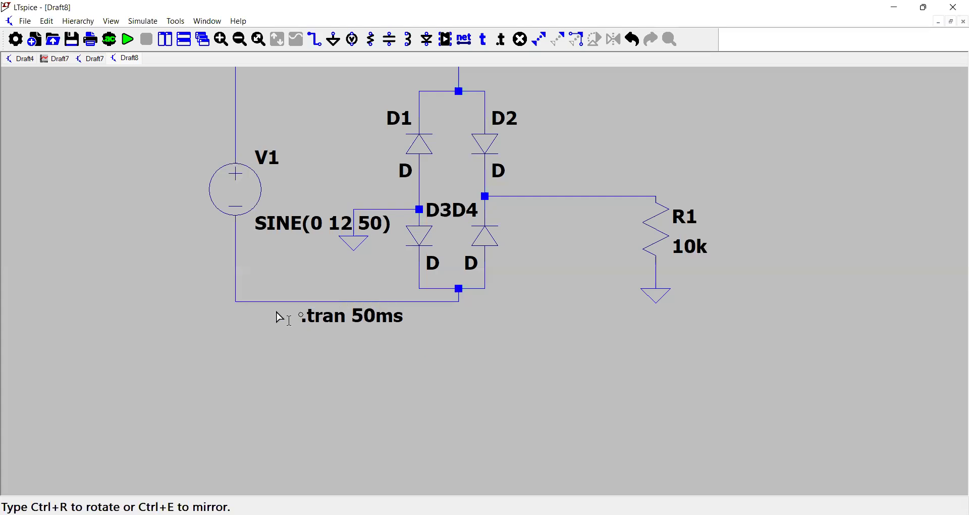
{"action": "left_click", "coordinate": [251, 315]}
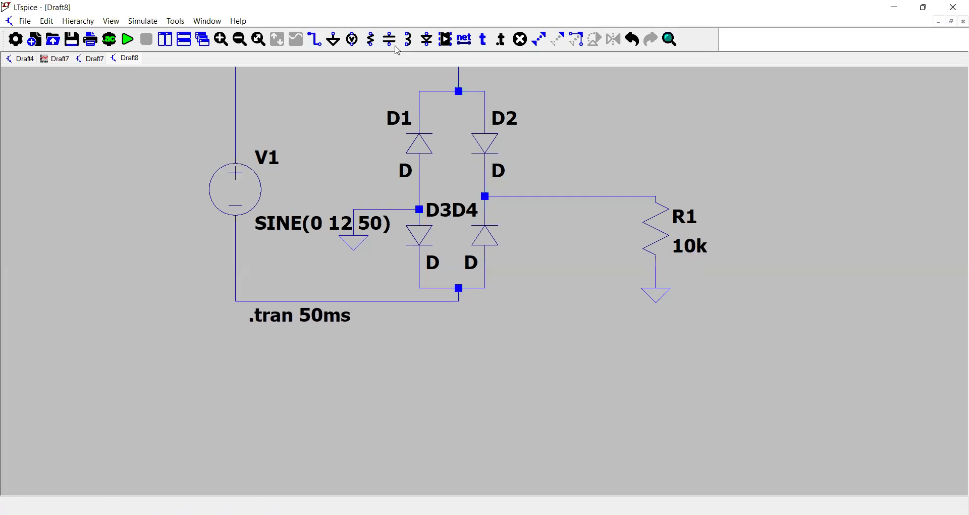
Step: Run the bridge rectifier simulation and close its empty waveform plot
{"action": "scroll", "coordinate": [345, 137], "scroll_direction": "down", "scroll_amount": 2}
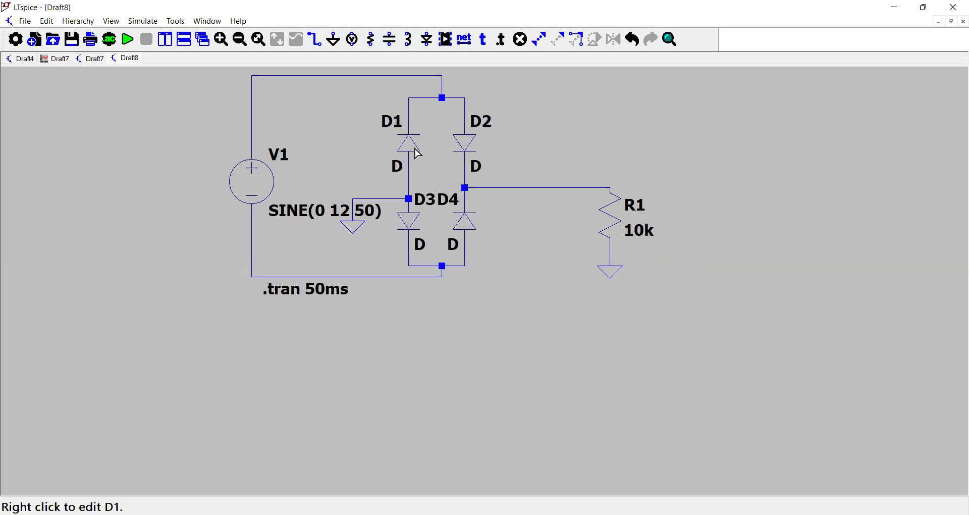
{"action": "scroll", "coordinate": [412, 149], "scroll_direction": "down", "scroll_amount": 2}
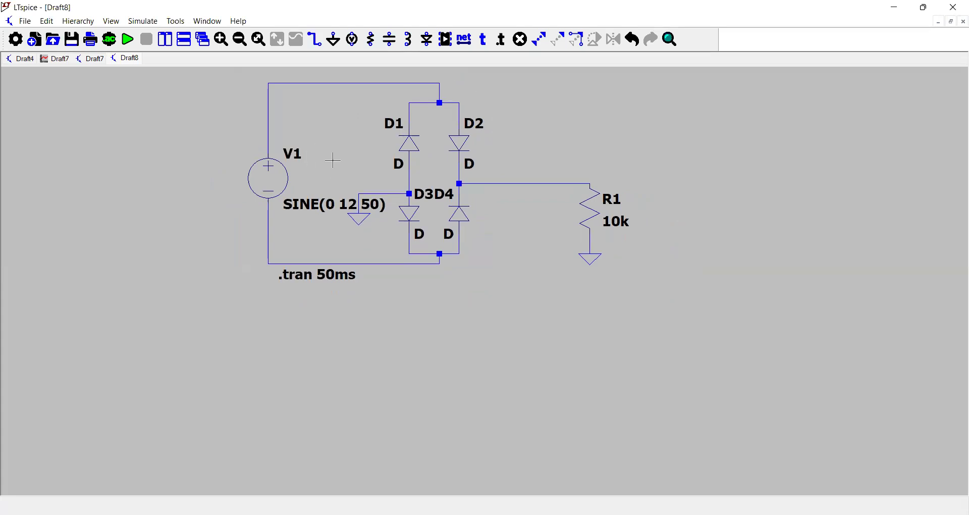
{"action": "scroll", "coordinate": [333, 128], "scroll_direction": "up", "scroll_amount": 2}
{"action": "scroll", "coordinate": [331, 131], "scroll_direction": "up", "scroll_amount": 1}
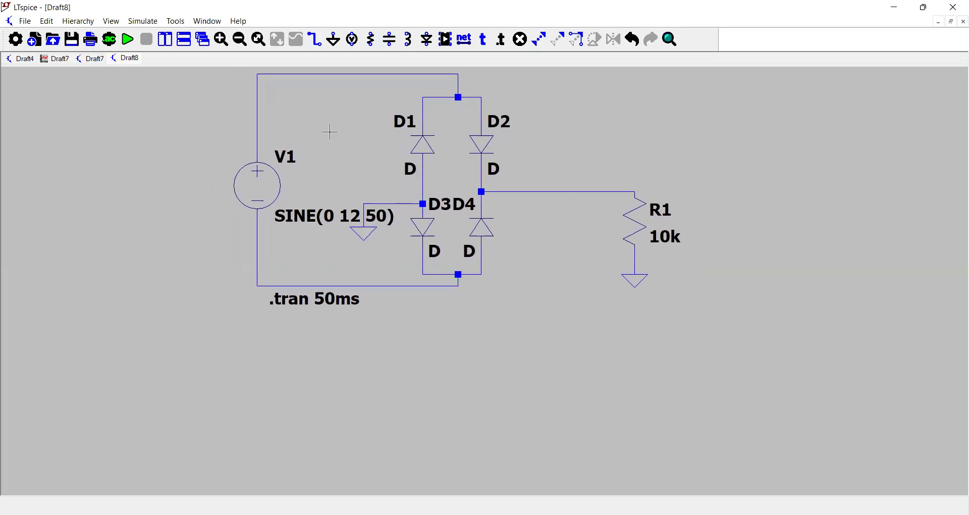
{"action": "left_click", "coordinate": [129, 41]}
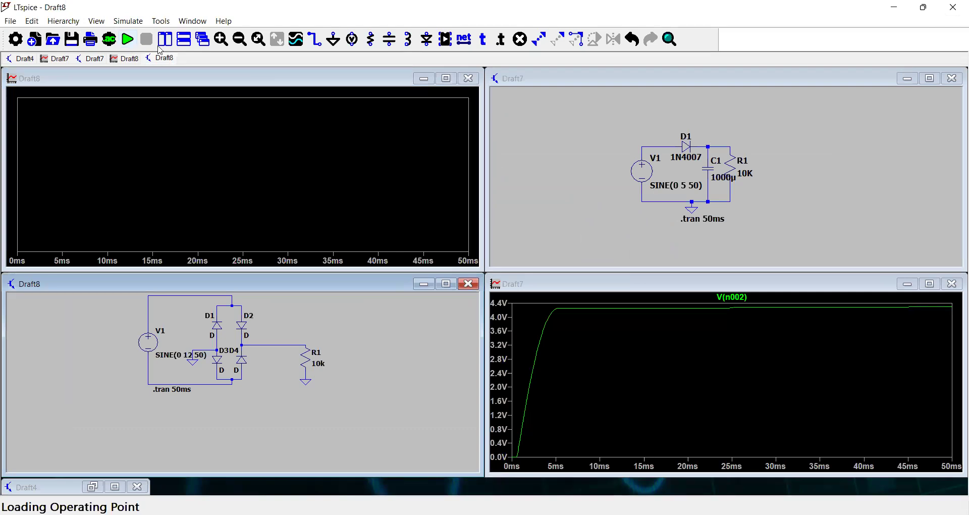
{"action": "left_click", "coordinate": [474, 79]}
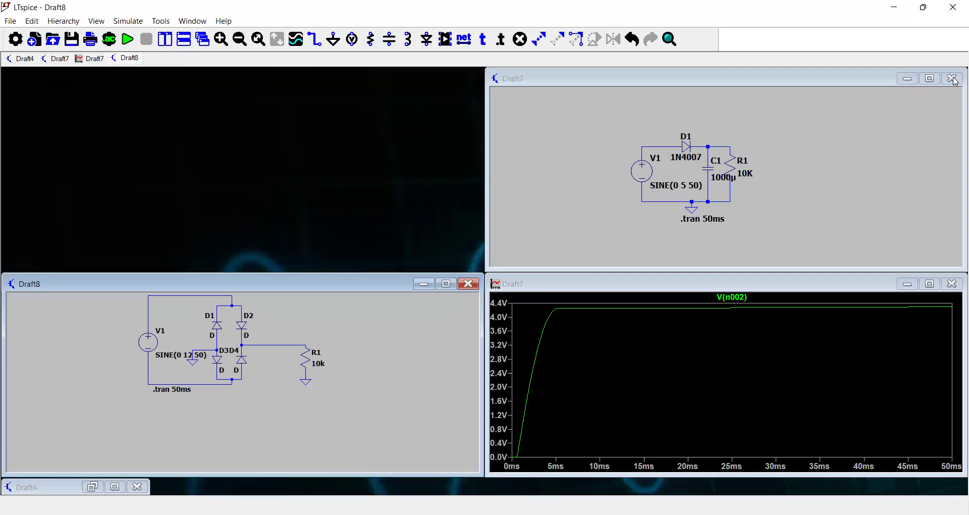
Step: Close the Draft7 schematic, saving its changes, and maximize the Draft8 schematic
{"action": "left_click", "coordinate": [464, 285]}
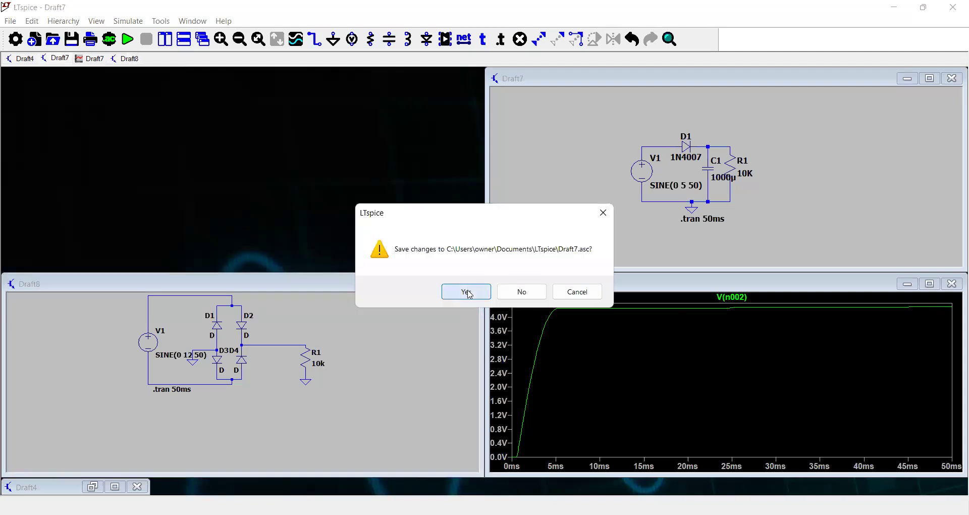
{"action": "left_click", "coordinate": [467, 293]}
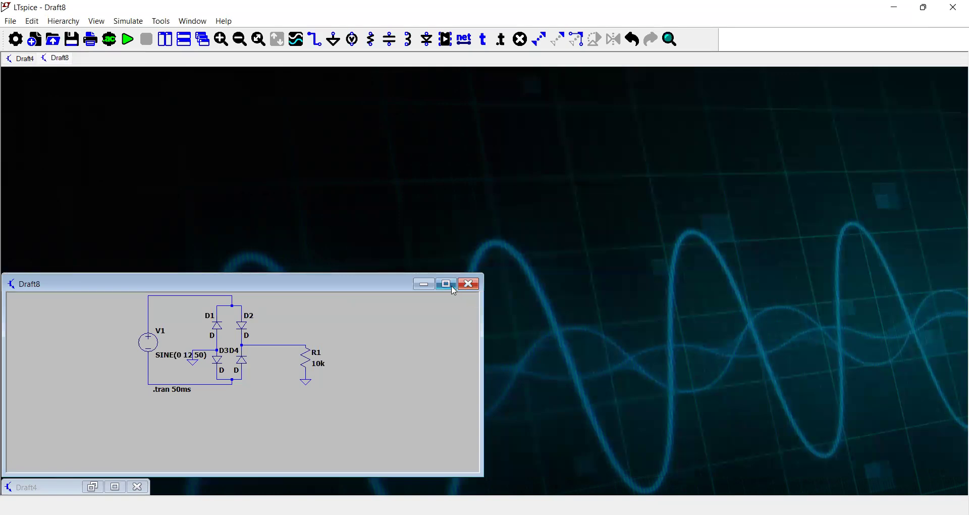
{"action": "left_click", "coordinate": [446, 284]}
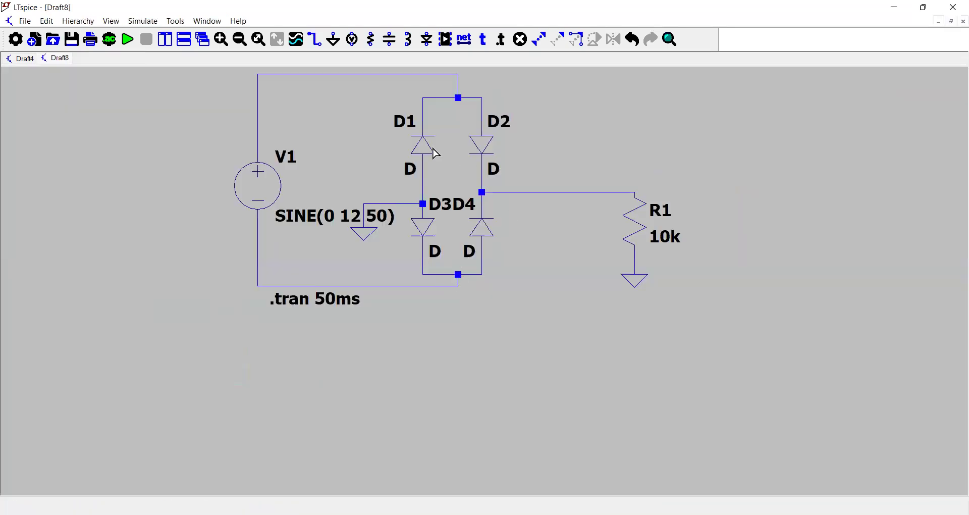
Step: Run the transient simulation and plot the voltage on the wire from V1's positive terminal to the bridge
{"action": "left_click", "coordinate": [130, 41]}
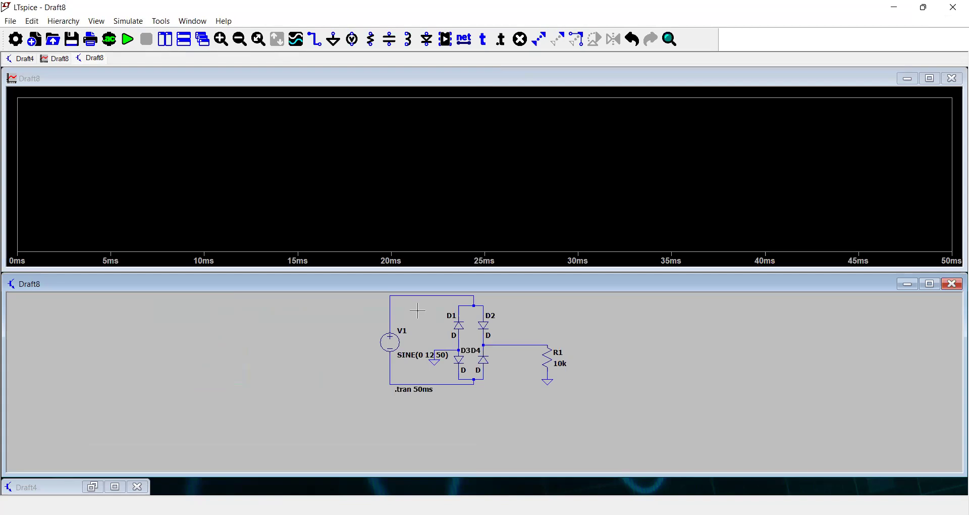
{"action": "left_click", "coordinate": [445, 295]}
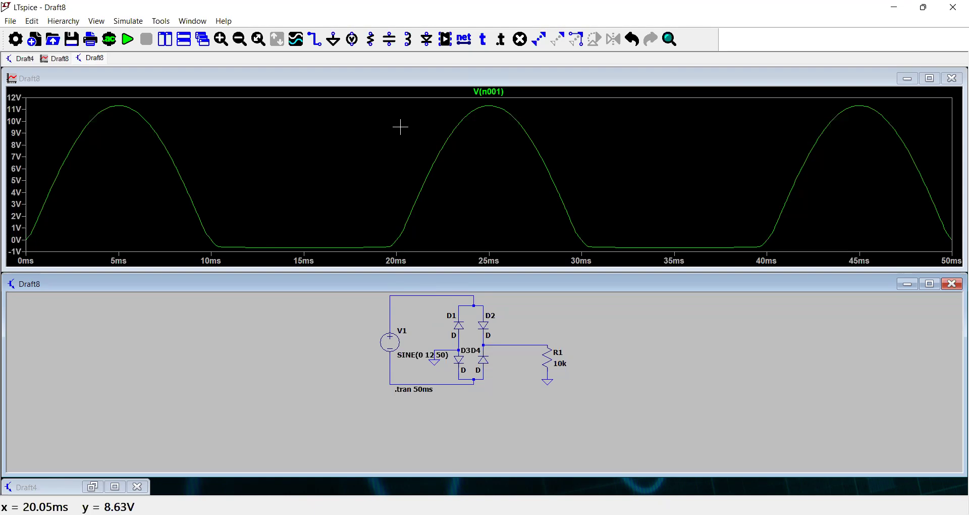
Step: Try ground symbols on both V1-to-bridge wires, keeping only one on the wire from V1's negative terminal
{"action": "left_click", "coordinate": [334, 40]}
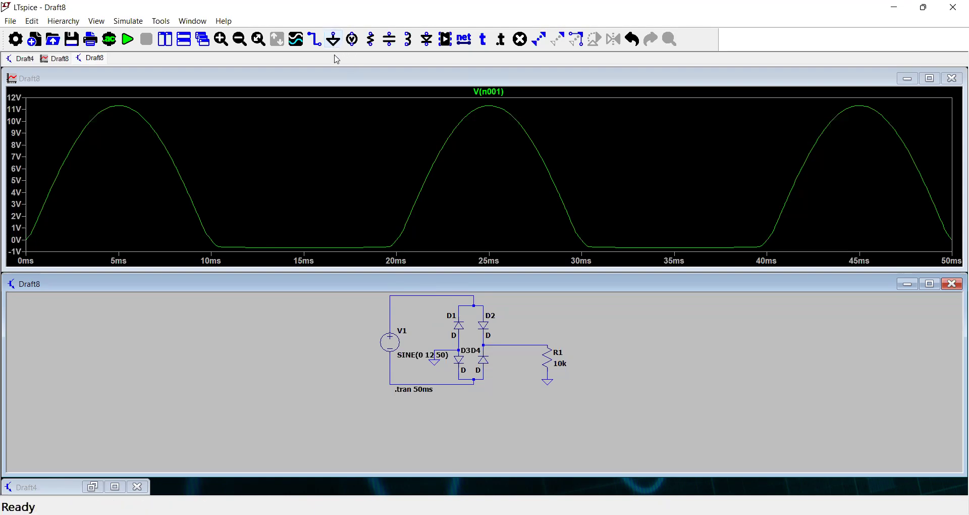
{"action": "left_click", "coordinate": [455, 384]}
{"action": "left_click", "coordinate": [409, 296]}
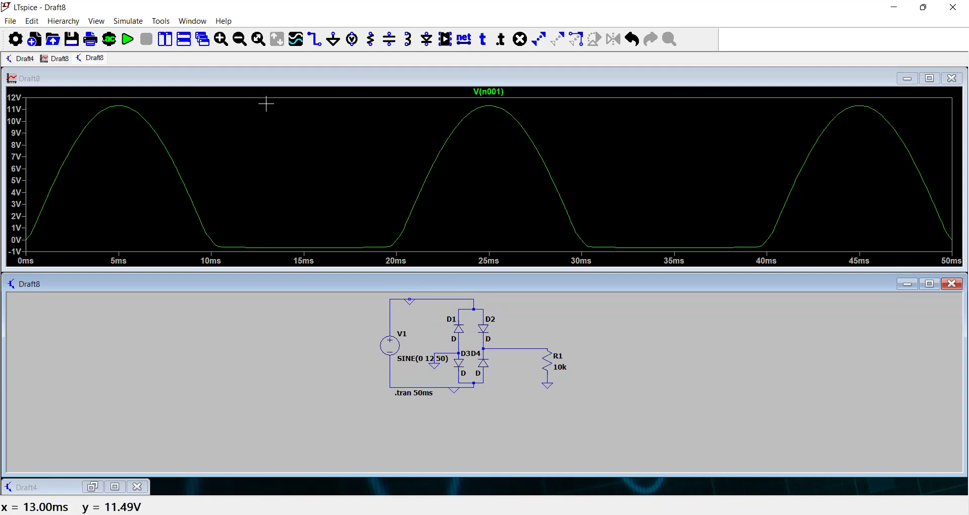
{"action": "key", "text": "ctrl+z"}
{"action": "left_click", "coordinate": [335, 43]}
{"action": "left_click", "coordinate": [443, 388]}
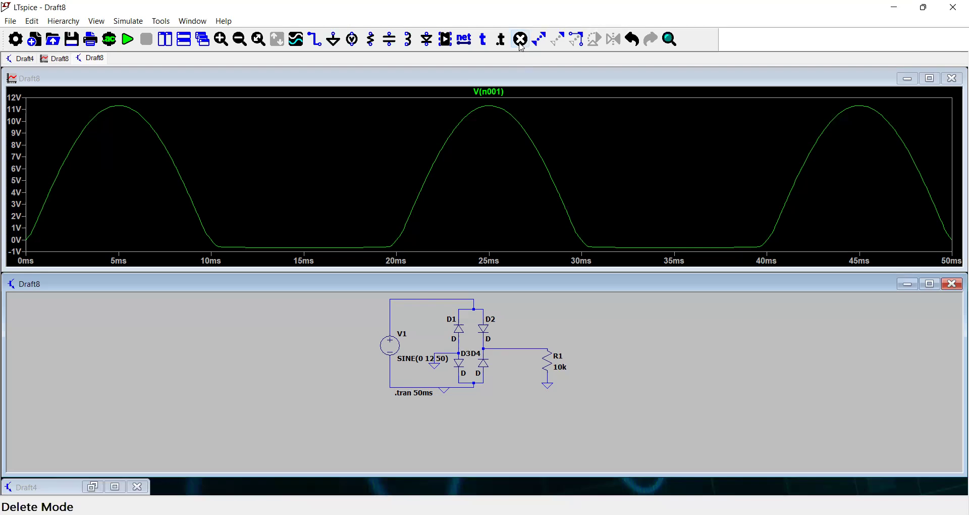
Step: Delete the V(n001) trace and plot the voltage on V1's positive wire again
{"action": "left_click", "coordinate": [488, 102]}
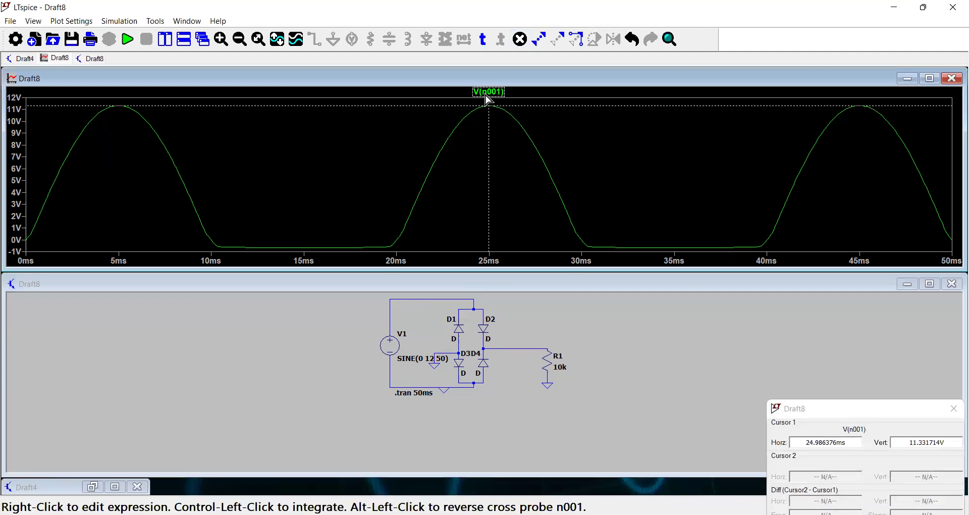
{"action": "left_click", "coordinate": [520, 43]}
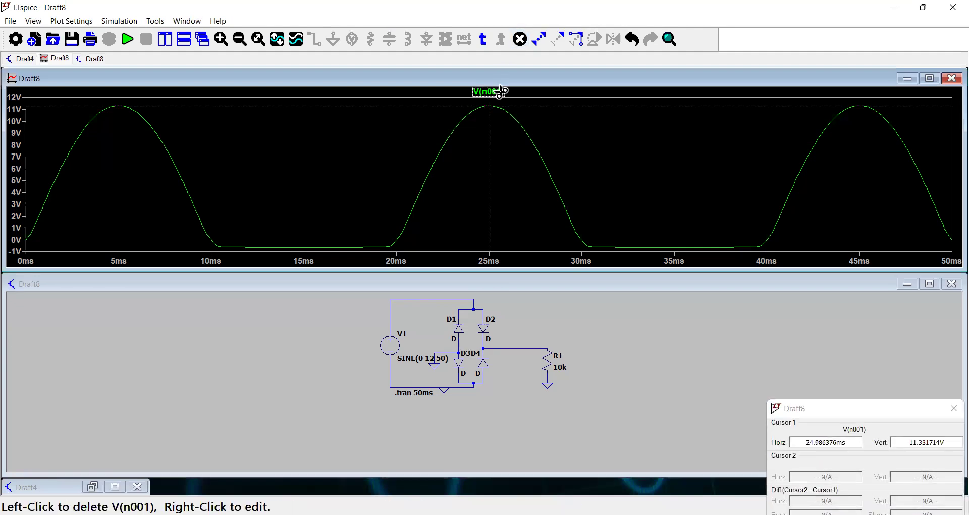
{"action": "left_click", "coordinate": [492, 92]}
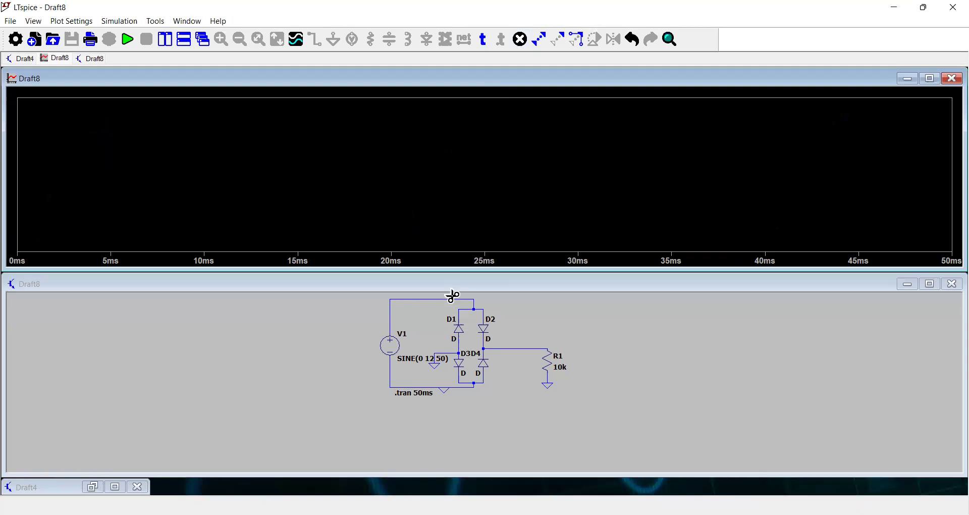
{"action": "left_click", "coordinate": [432, 314]}
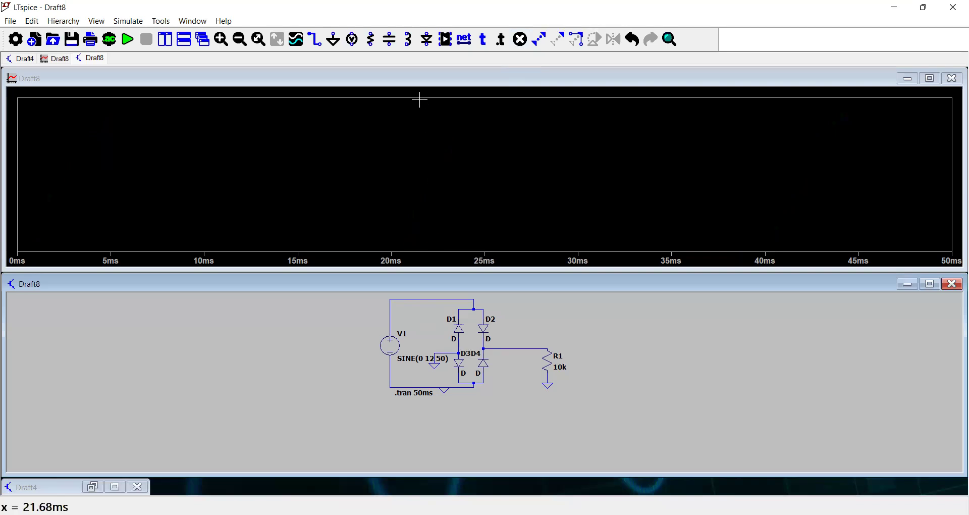
{"action": "left_click", "coordinate": [445, 299]}
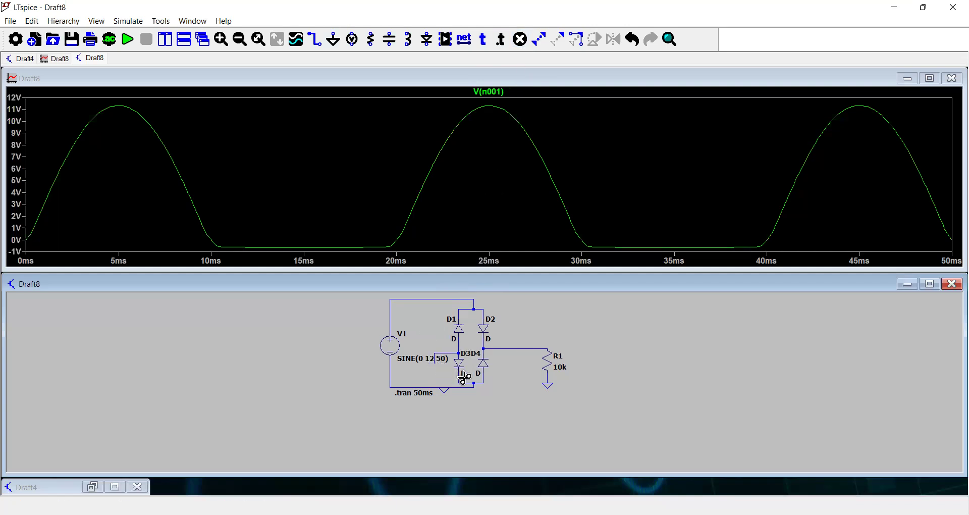
Step: Delete the grounds at the D1-D3 node and below R1, and wire that node to R1's lower end beneath the bridge
{"action": "left_click", "coordinate": [551, 387]}
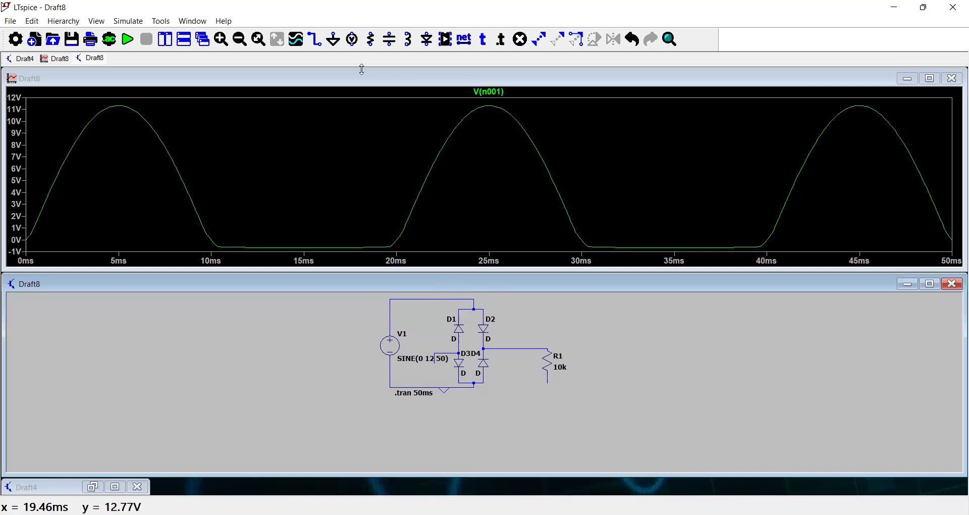
{"action": "left_click", "coordinate": [316, 41]}
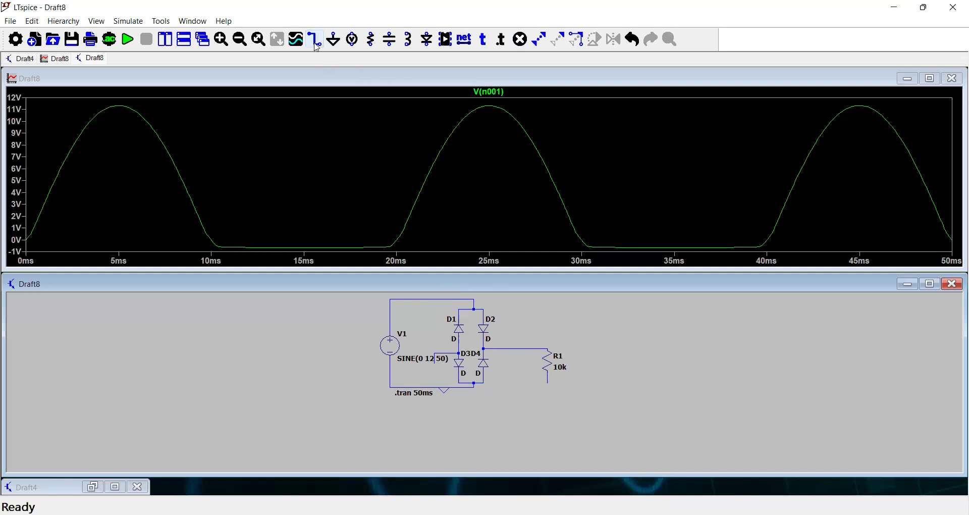
{"action": "left_click", "coordinate": [434, 363]}
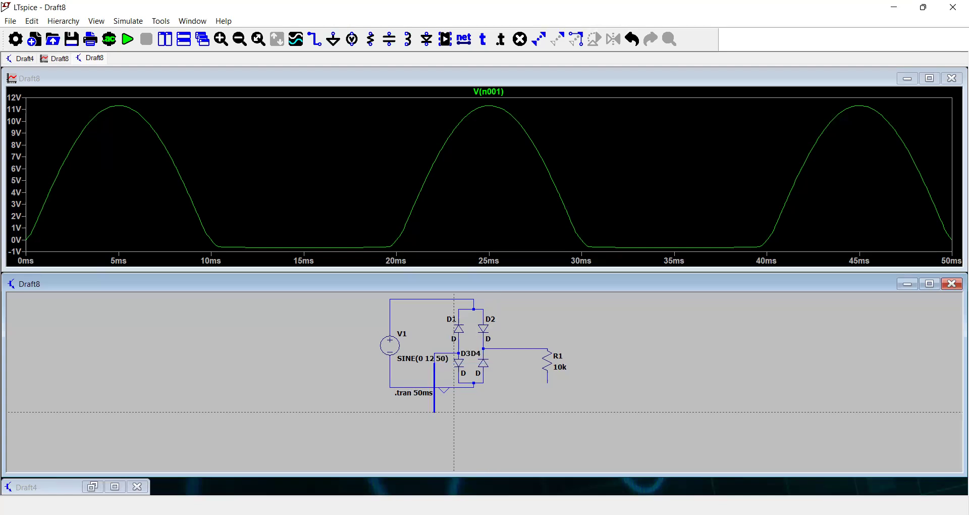
{"action": "left_click", "coordinate": [547, 412]}
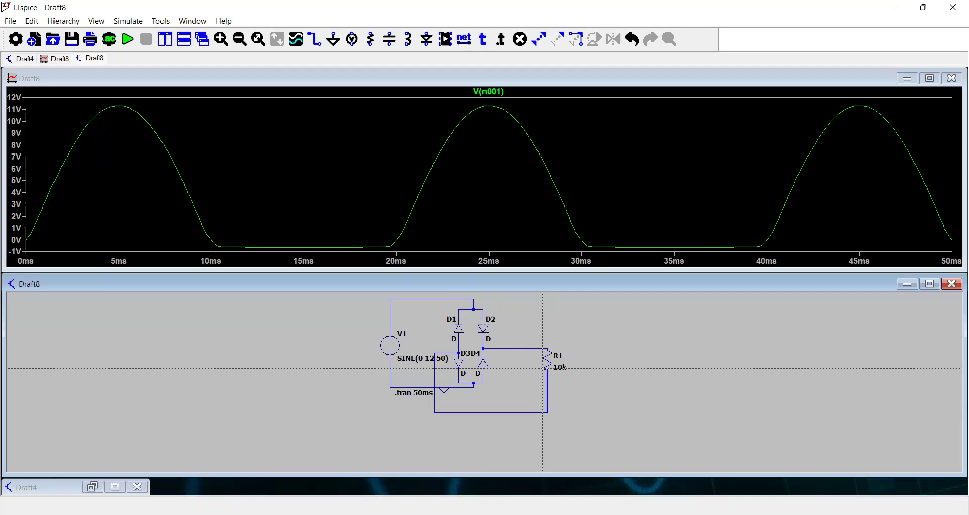
{"action": "left_click", "coordinate": [547, 369]}
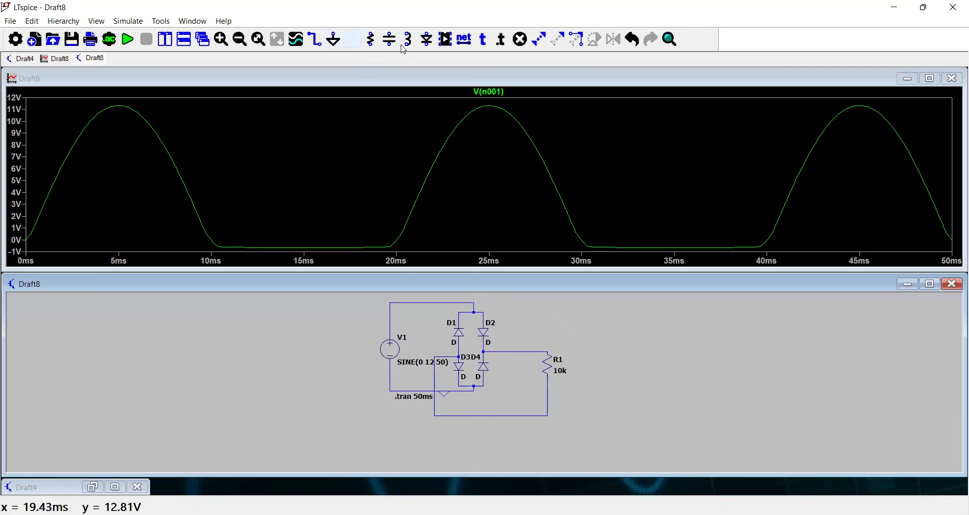
Step: Delete the ground on V1's negative wire and place a ground on the return wire between the bridge and R1
{"action": "left_click", "coordinate": [522, 43]}
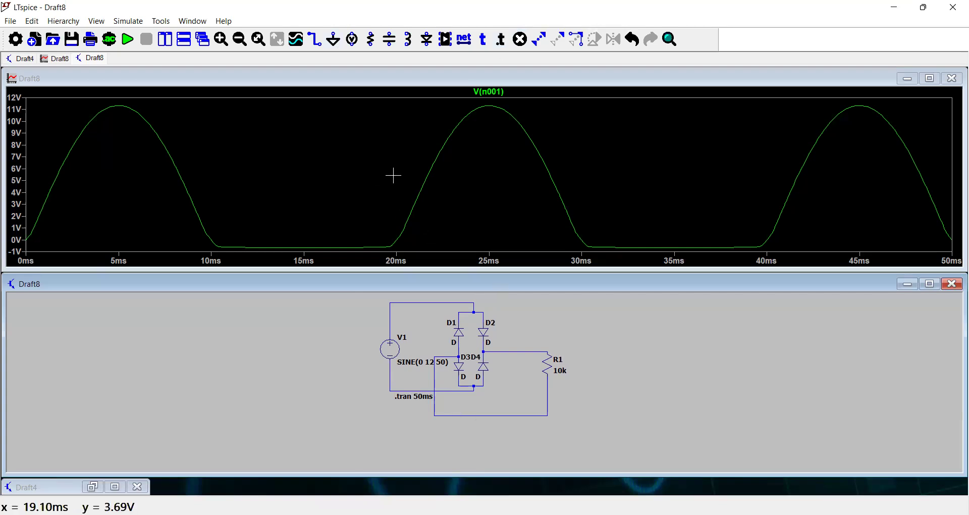
{"action": "left_click", "coordinate": [333, 41]}
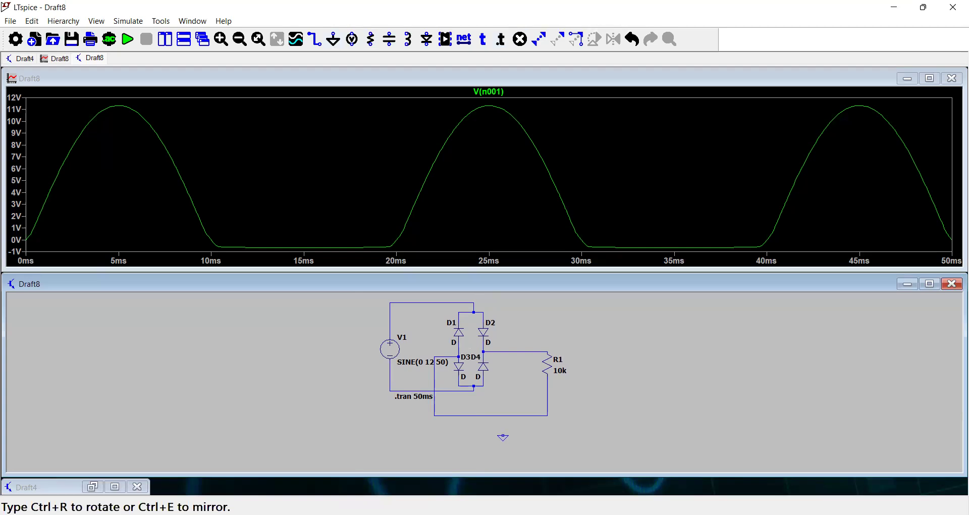
{"action": "left_click", "coordinate": [498, 416]}
{"action": "key", "text": "Escape"}
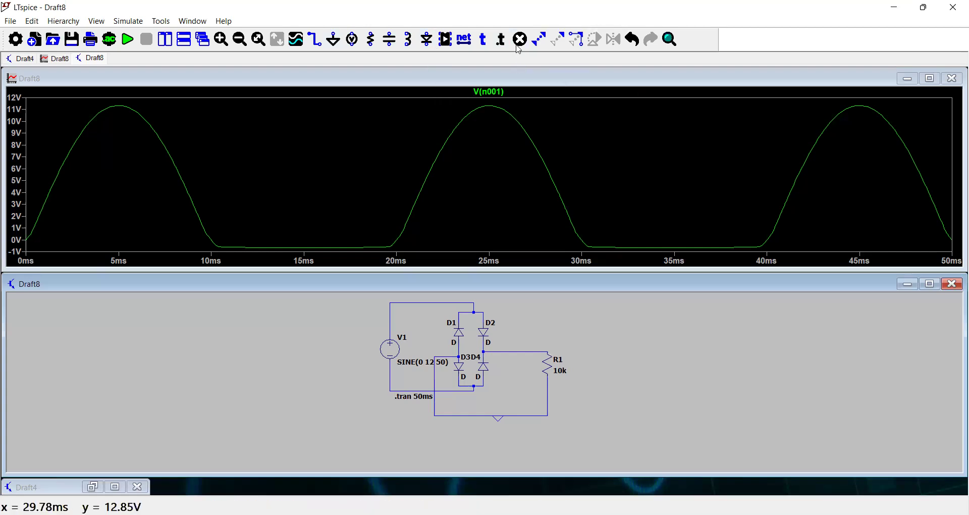
Step: Delete the old V(n001) trace from the waveform plot
{"action": "left_click", "coordinate": [497, 91]}
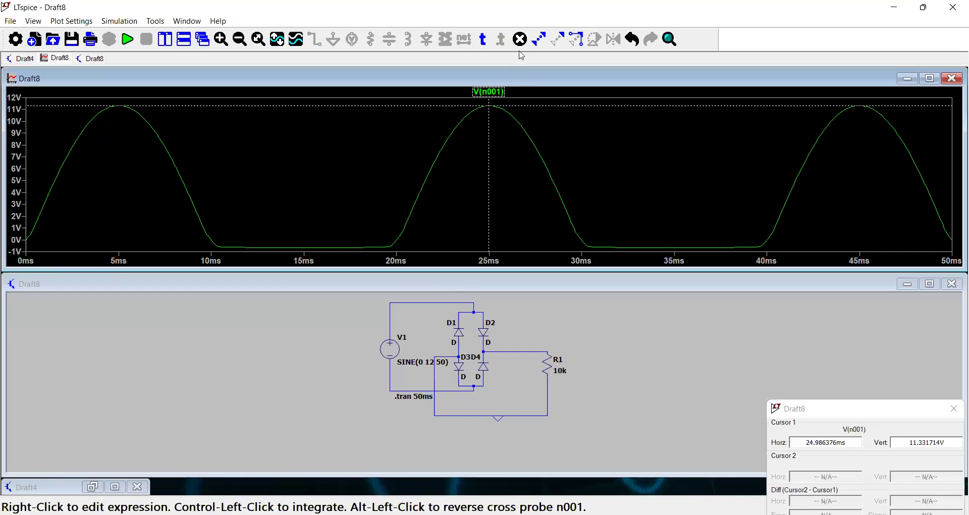
{"action": "key", "text": "F5"}
{"action": "left_click", "coordinate": [499, 92]}
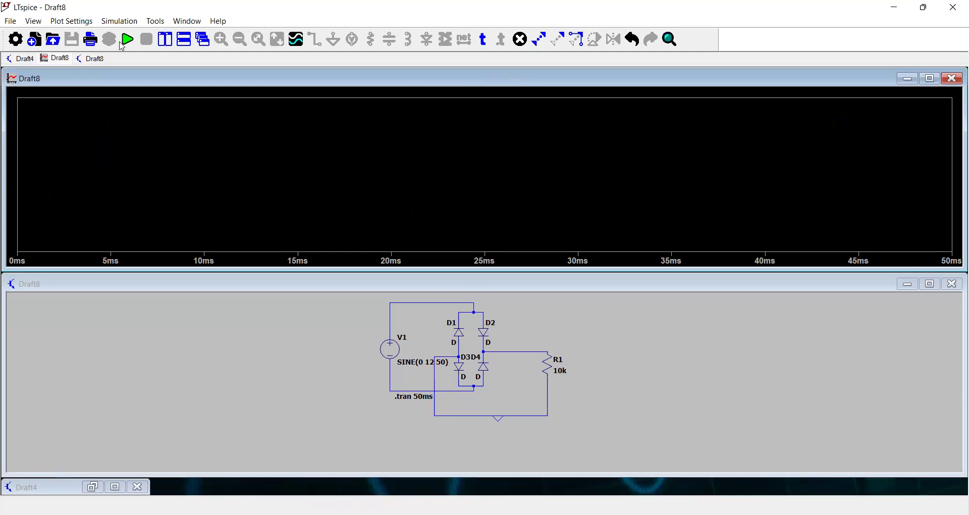
Step: Rerun the simulation with the rewired load and plot the voltage on V1's positive wire to the bridge
{"action": "left_click", "coordinate": [128, 40]}
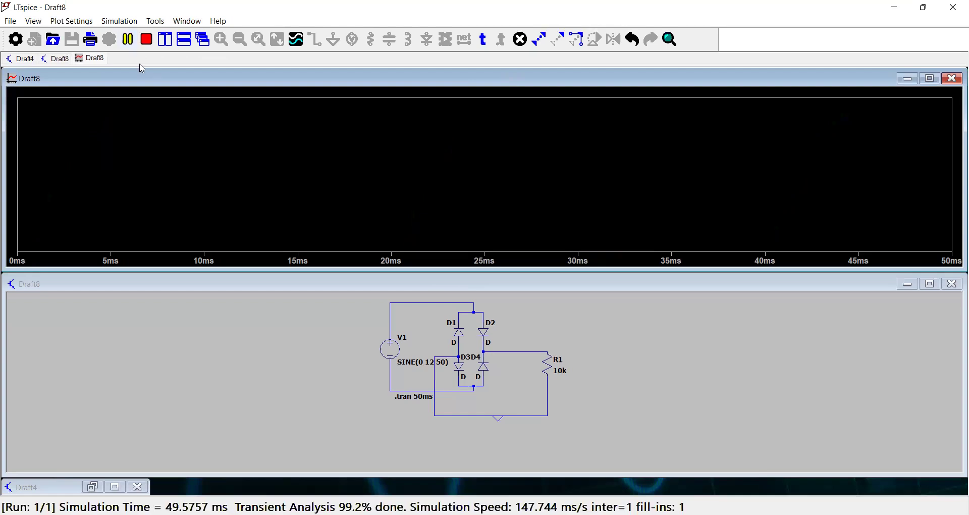
{"action": "left_click", "coordinate": [384, 279]}
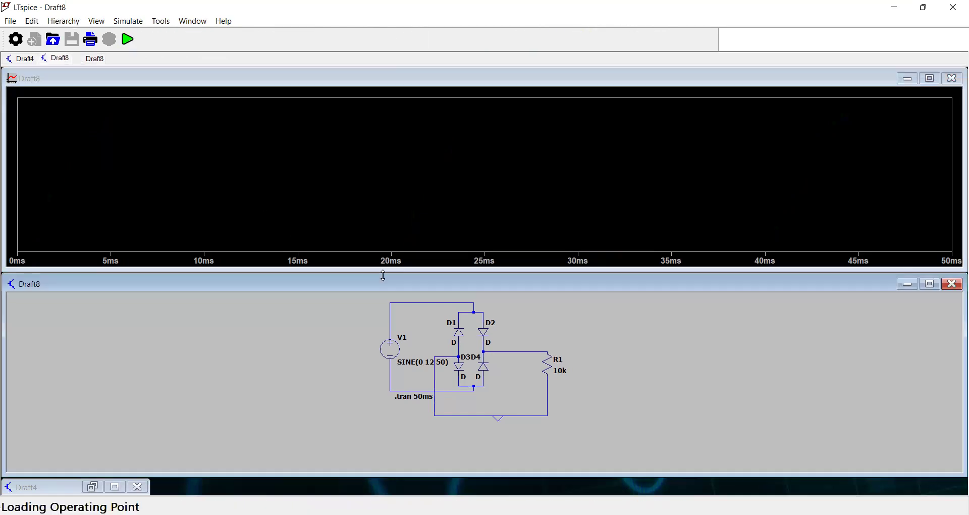
{"action": "left_click", "coordinate": [444, 304]}
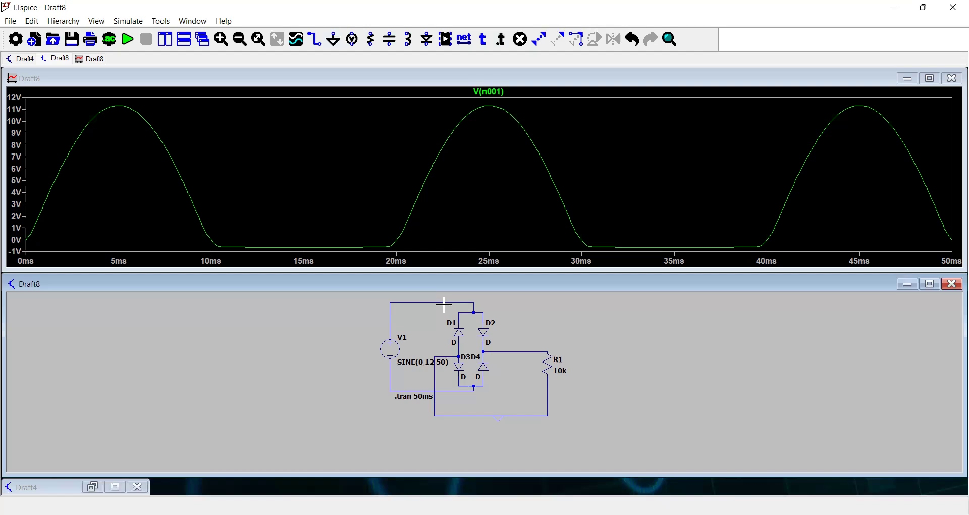
Step: Plot the voltage on the wire between the bridge output and R1, and close the waveform plot after viewing it
{"action": "left_click", "coordinate": [534, 351]}
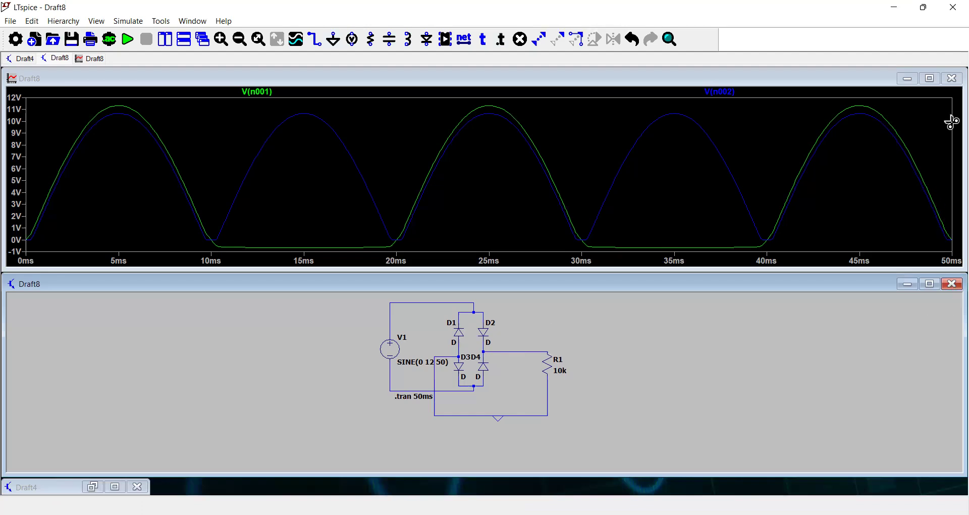
{"action": "left_click", "coordinate": [952, 79]}
Step: Assign the 1N4007 silicon diode model from Diodes Inc. to D1
{"action": "right_click", "coordinate": [459, 336]}
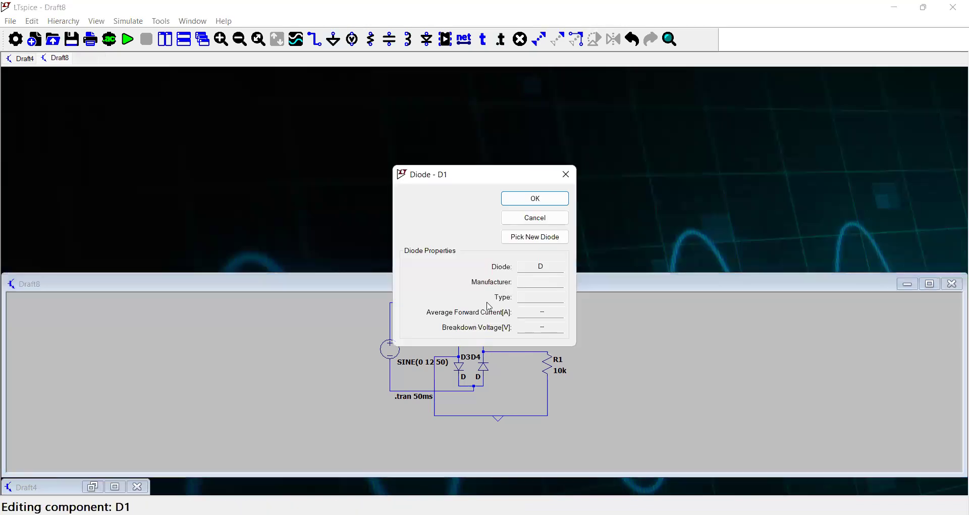
{"action": "left_click", "coordinate": [555, 245]}
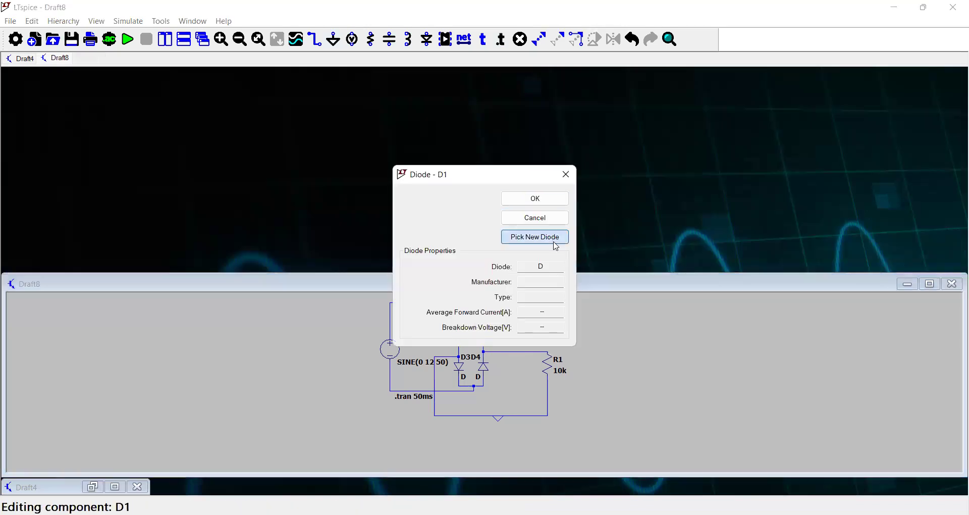
{"action": "scroll", "coordinate": [553, 255], "scroll_direction": "down", "scroll_amount": 15}
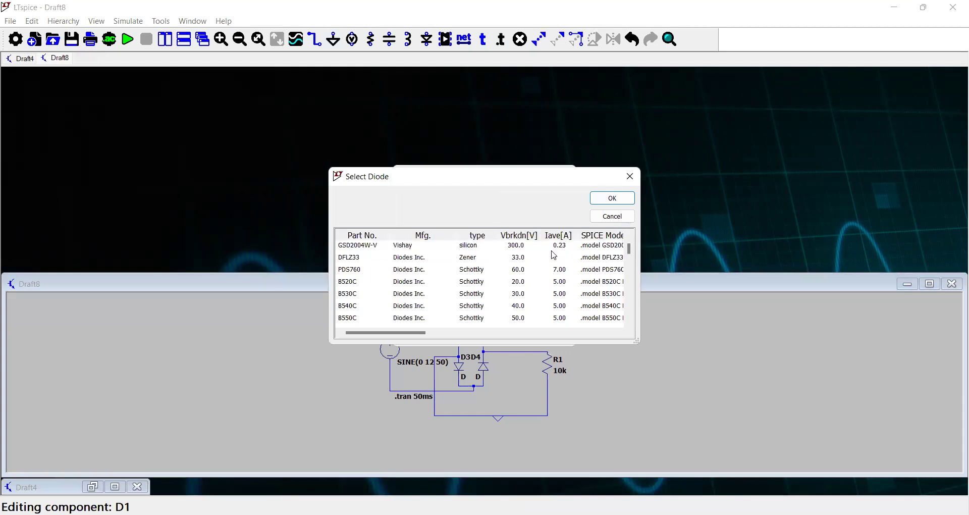
{"action": "scroll", "coordinate": [547, 259], "scroll_direction": "down", "scroll_amount": 15}
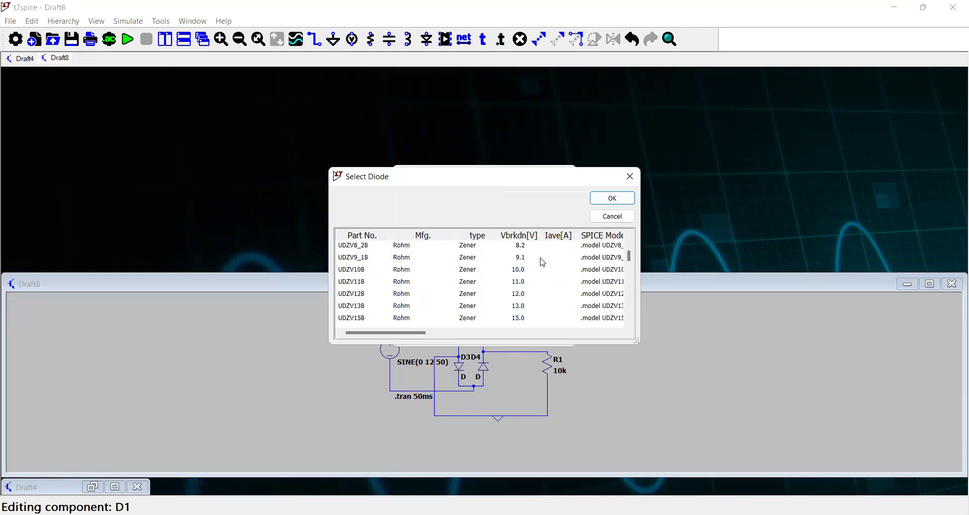
{"action": "scroll", "coordinate": [542, 262], "scroll_direction": "down", "scroll_amount": 10}
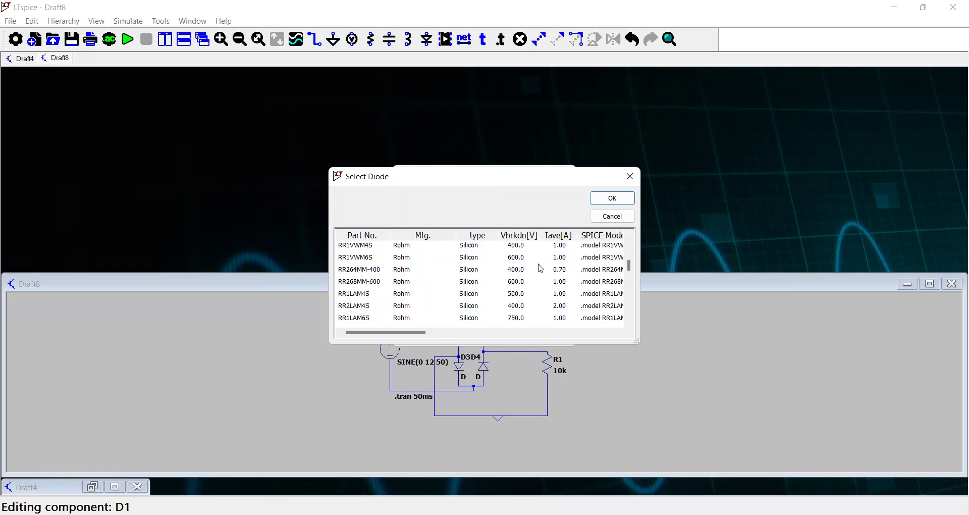
{"action": "scroll", "coordinate": [542, 268], "scroll_direction": "down", "scroll_amount": 10}
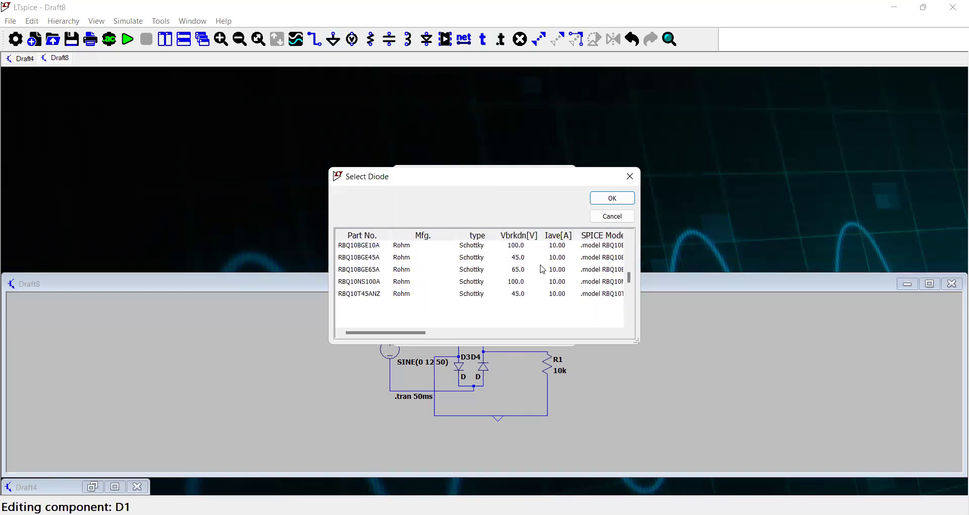
{"action": "scroll", "coordinate": [543, 269], "scroll_direction": "down", "scroll_amount": 10}
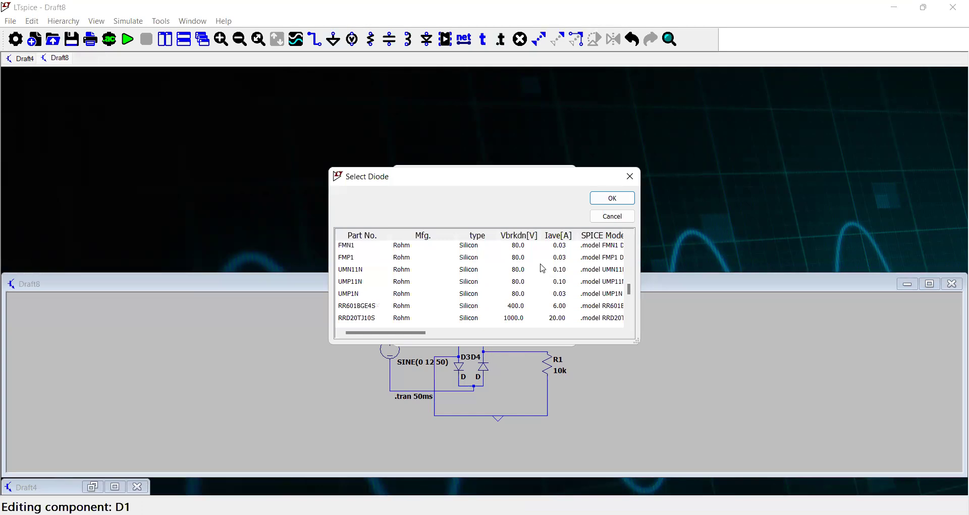
{"action": "scroll", "coordinate": [543, 268], "scroll_direction": "down", "scroll_amount": 10}
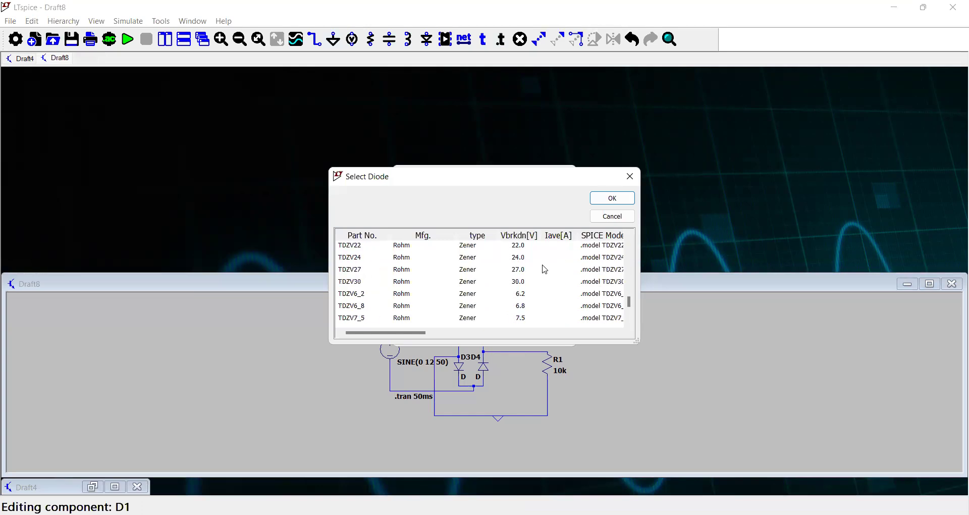
{"action": "scroll", "coordinate": [544, 269], "scroll_direction": "down", "scroll_amount": 5}
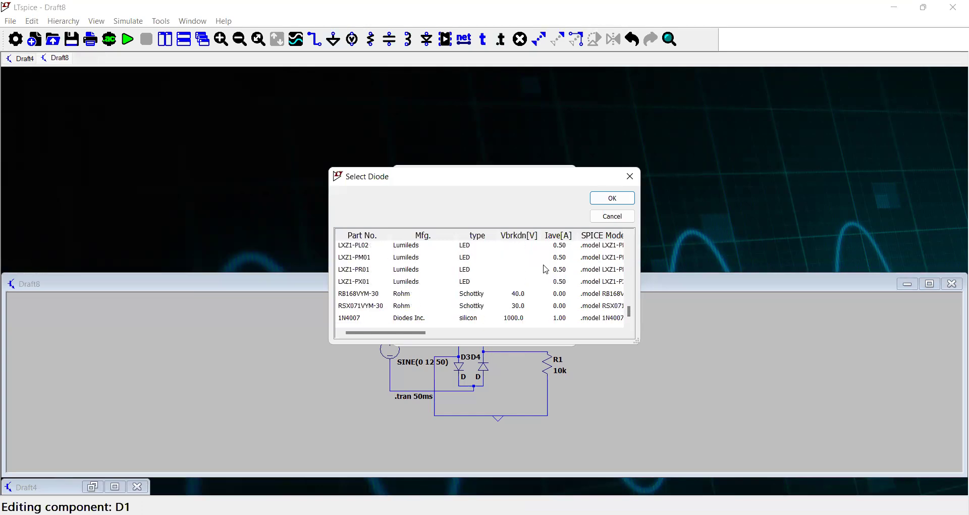
{"action": "left_click", "coordinate": [484, 323]}
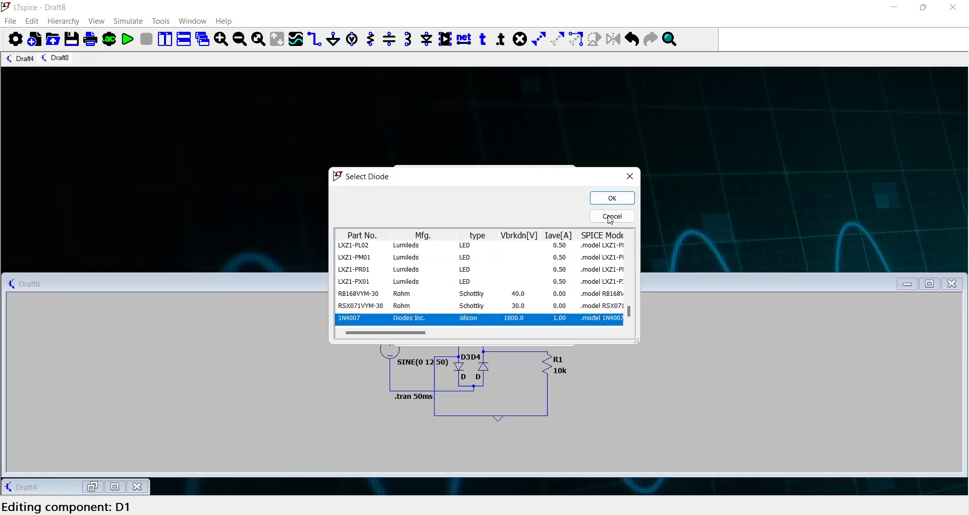
{"action": "left_click", "coordinate": [613, 198]}
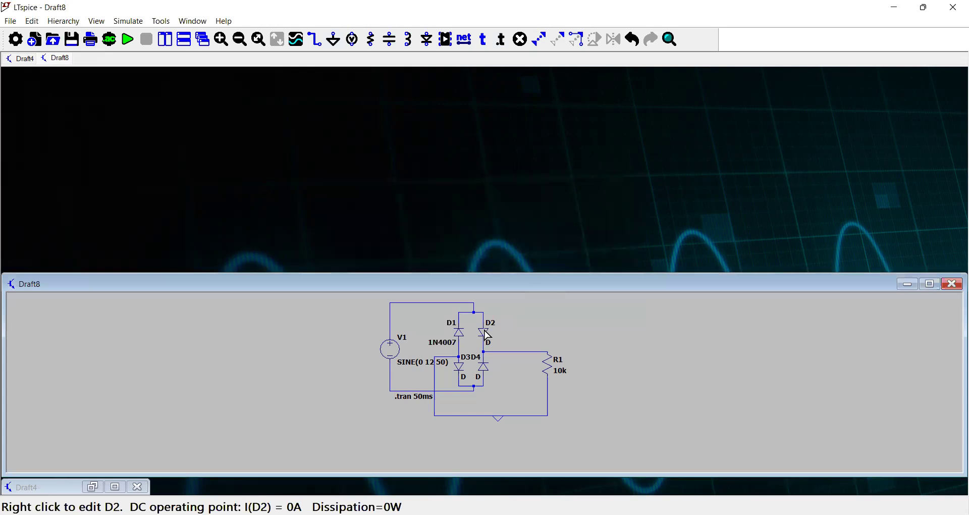
Step: Assign the 1N4007 diode model to D2
{"action": "right_click", "coordinate": [487, 335]}
{"action": "left_click", "coordinate": [538, 238]}
{"action": "left_click_drag", "start_coordinate": [630, 246], "coordinate": [629, 311]}
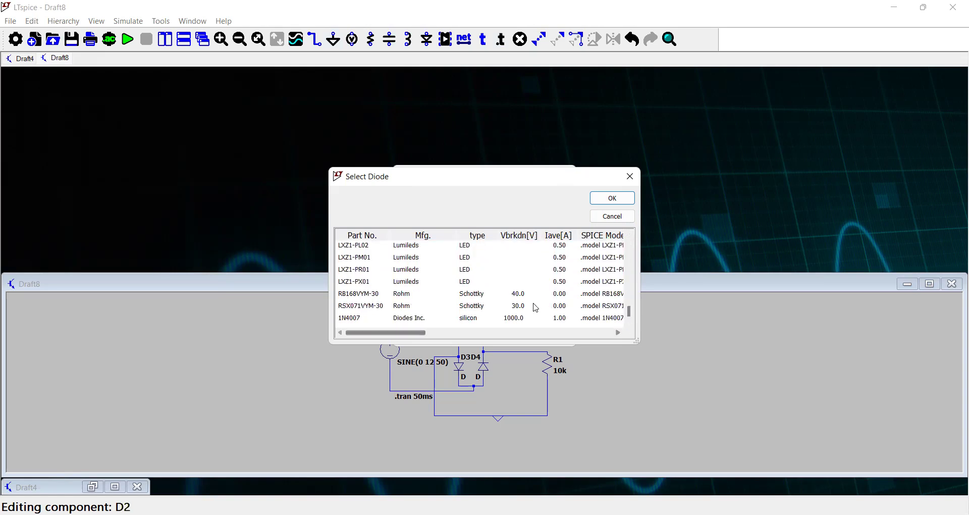
{"action": "left_click", "coordinate": [518, 307]}
{"action": "left_click", "coordinate": [518, 318]}
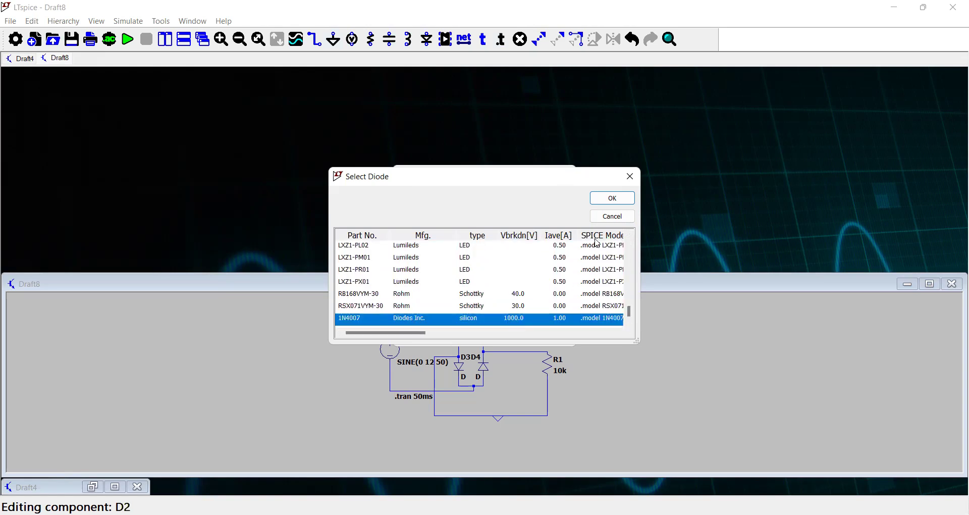
{"action": "left_click", "coordinate": [612, 197]}
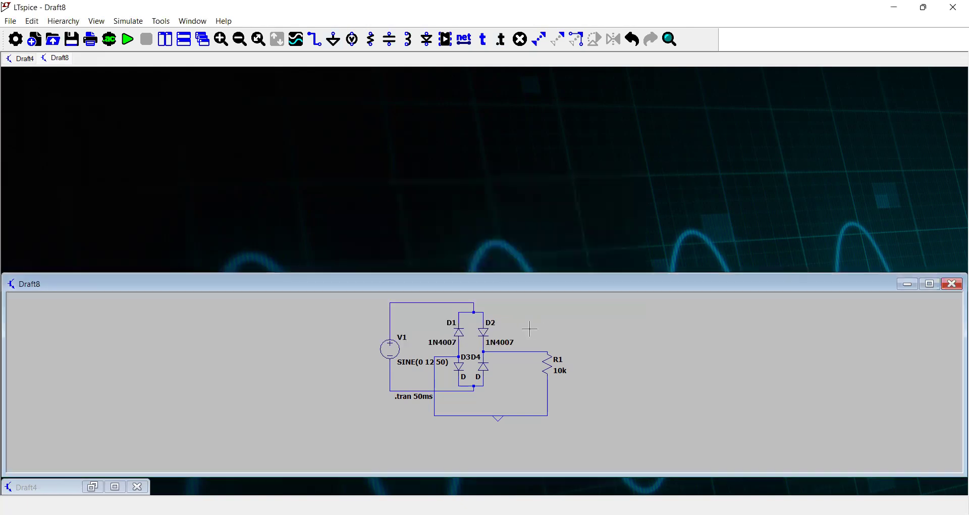
Step: Assign the 1N4007 diode model to D3
{"action": "right_click", "coordinate": [464, 372]}
{"action": "left_click", "coordinate": [551, 242]}
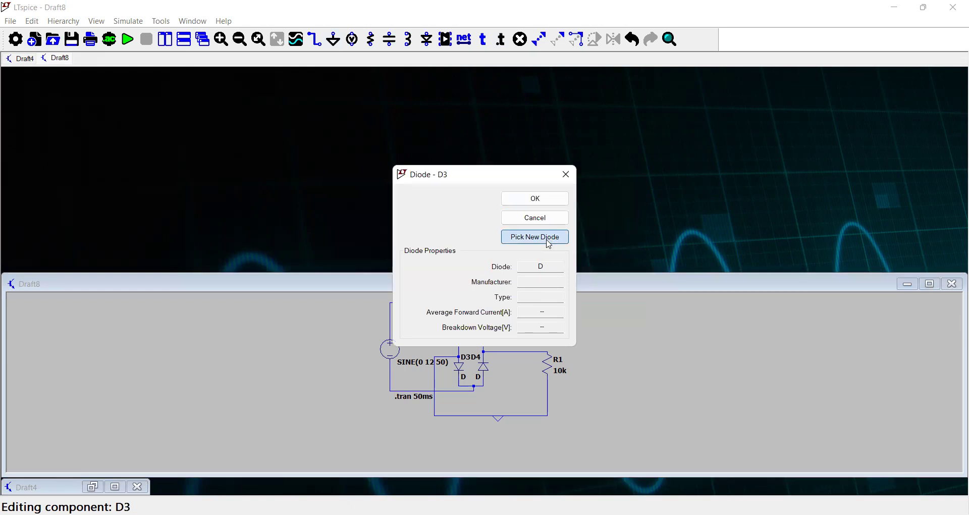
{"action": "left_click_drag", "start_coordinate": [625, 247], "coordinate": [626, 313]}
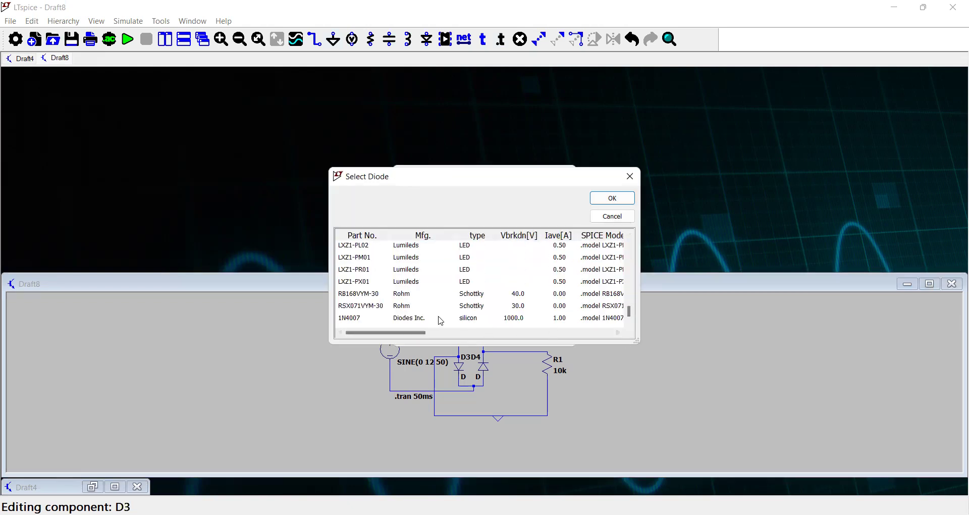
{"action": "left_click", "coordinate": [423, 319]}
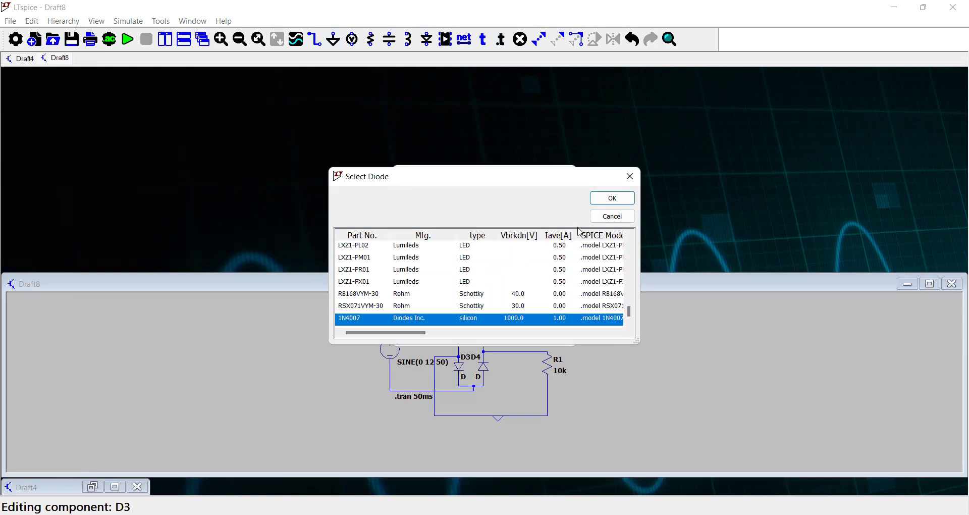
{"action": "left_click", "coordinate": [613, 198]}
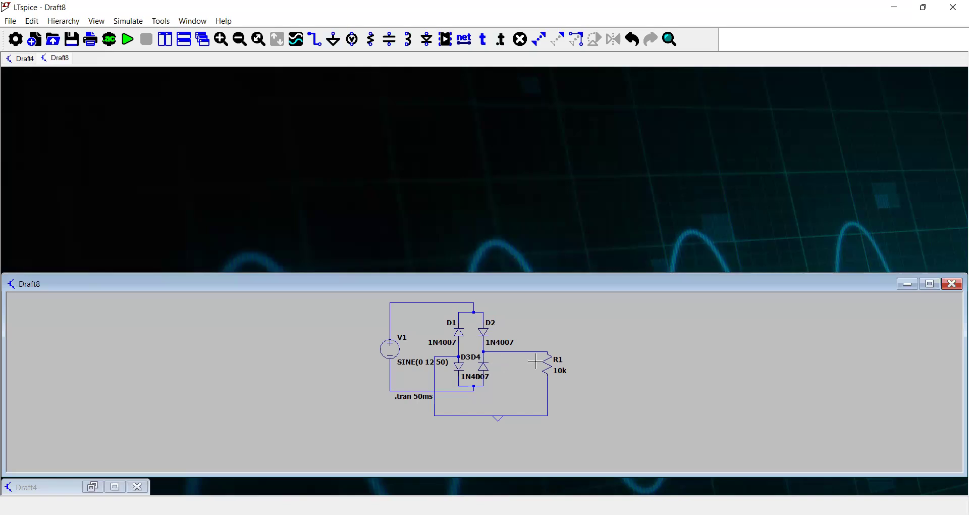
Step: Assign the 1N4007 diode model to D4
{"action": "right_click", "coordinate": [485, 375]}
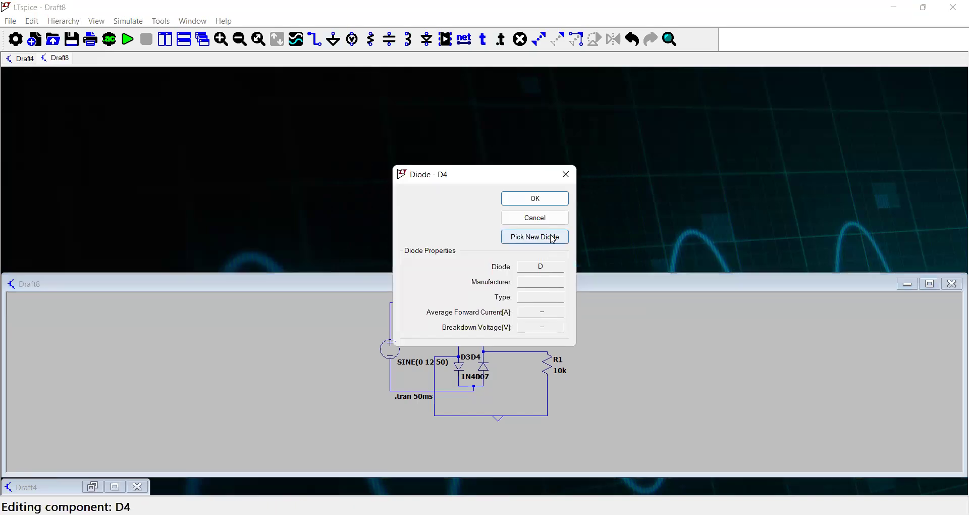
{"action": "left_click", "coordinate": [554, 238]}
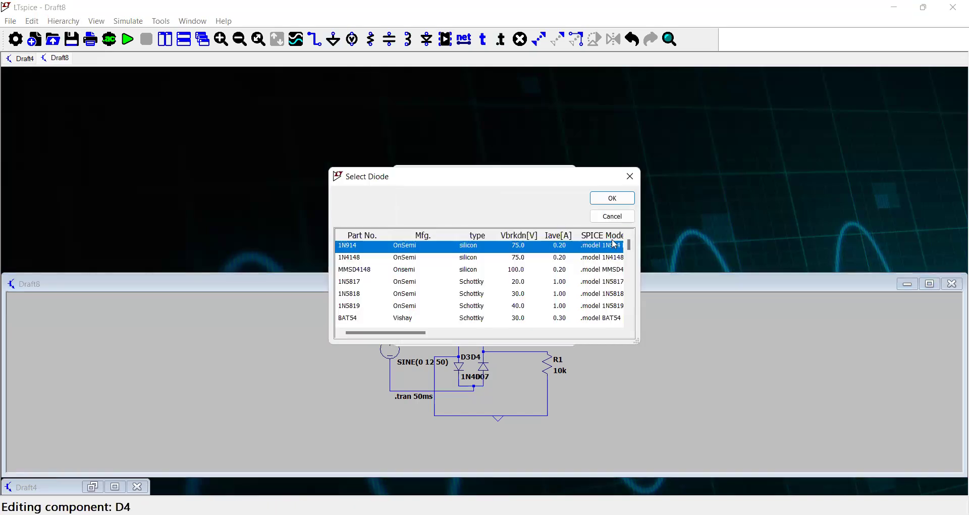
{"action": "left_click_drag", "start_coordinate": [627, 243], "coordinate": [625, 318]}
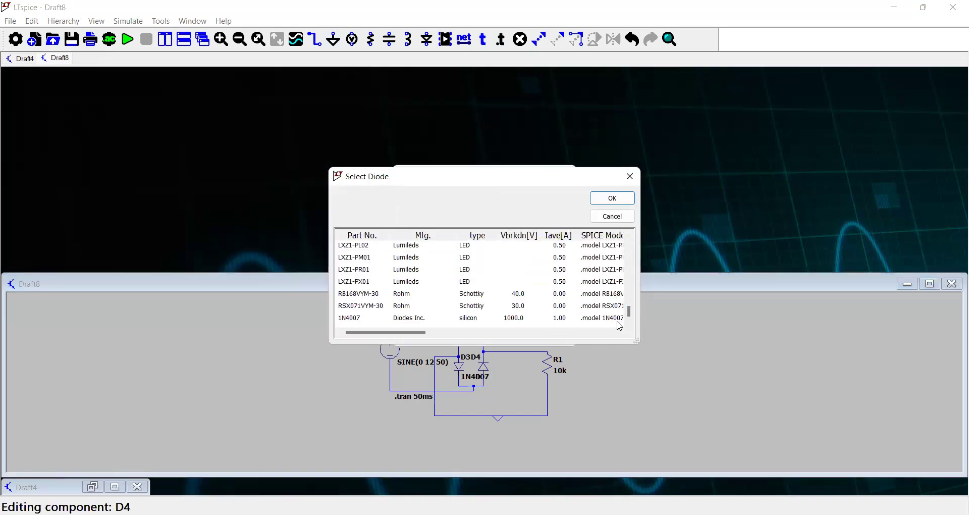
{"action": "left_click", "coordinate": [469, 319]}
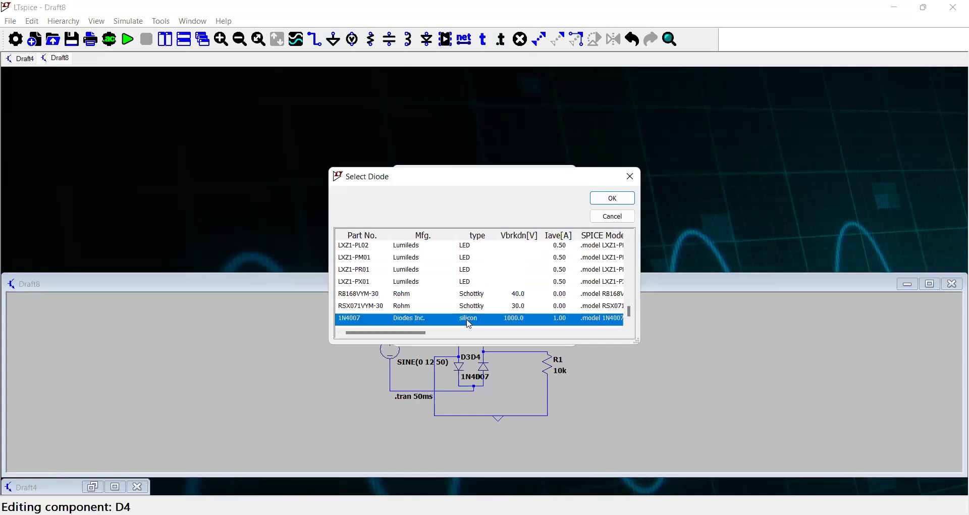
{"action": "left_click", "coordinate": [612, 199]}
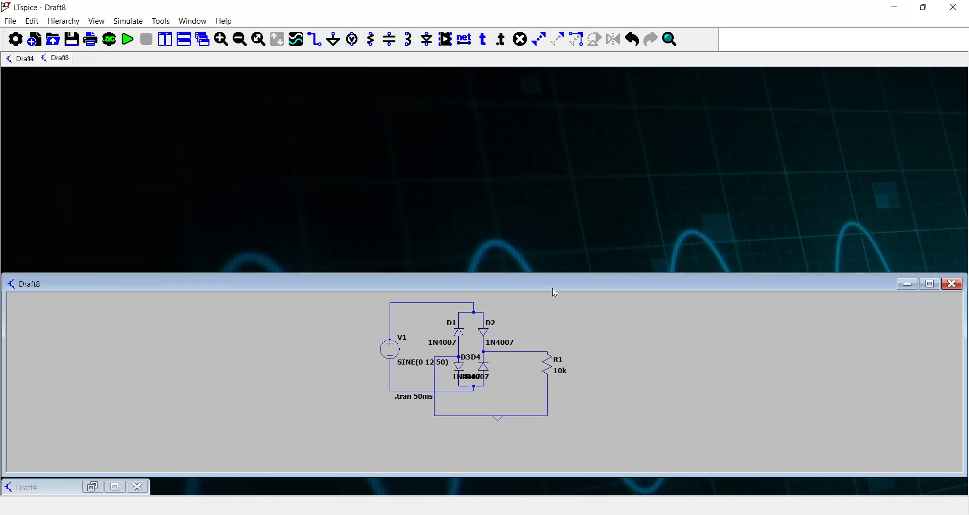
Step: Run the simulation with the 1N4007 diodes and plot the voltage on V1's positive wire
{"action": "left_click", "coordinate": [131, 41]}
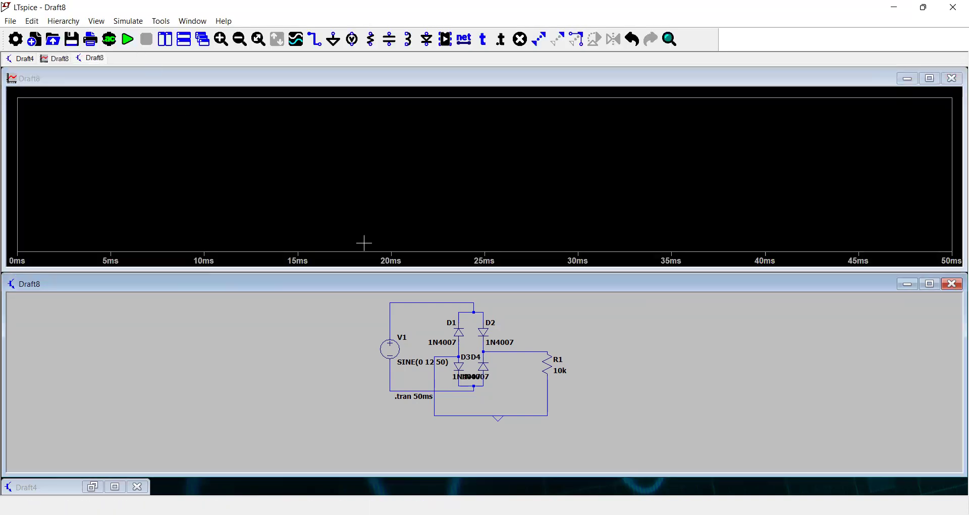
{"action": "left_click", "coordinate": [453, 302]}
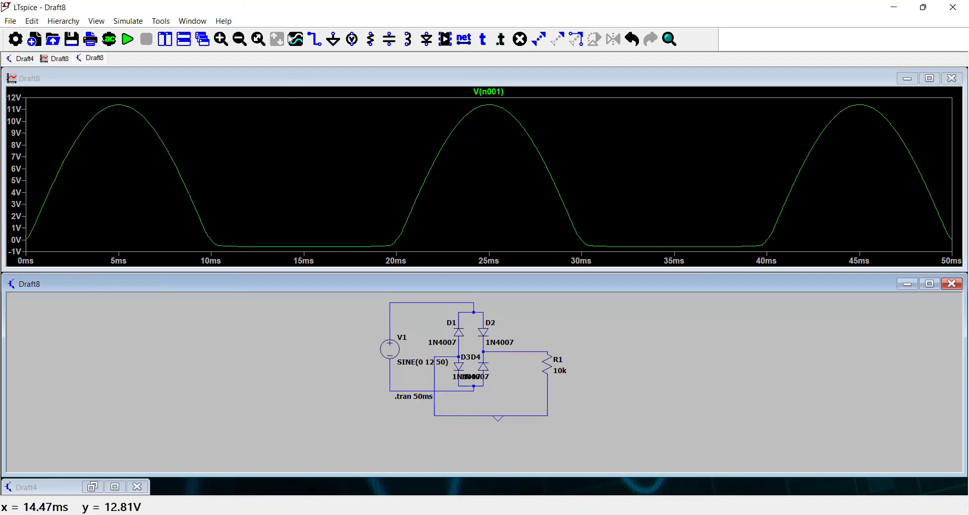
Step: Place a ground on the wire between V1's negative terminal and the bridge
{"action": "left_click", "coordinate": [333, 39]}
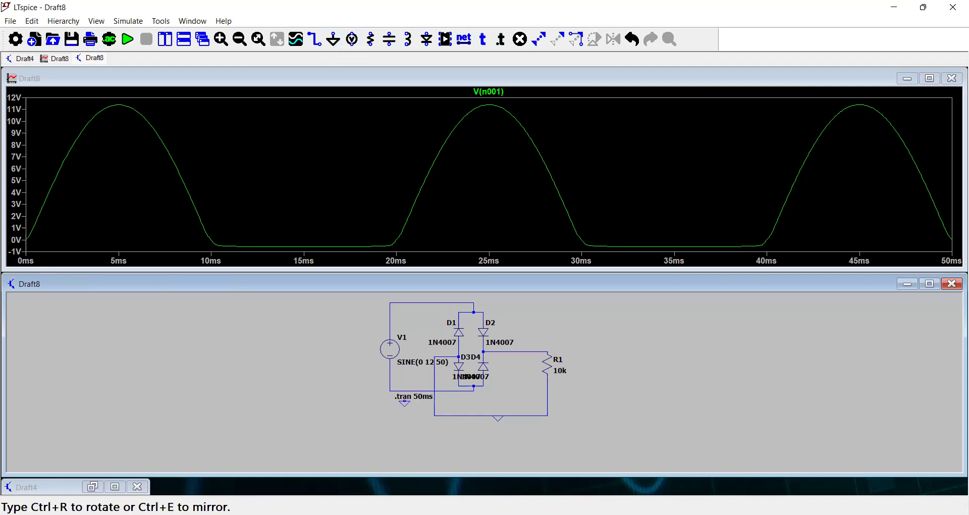
{"action": "left_click", "coordinate": [446, 393]}
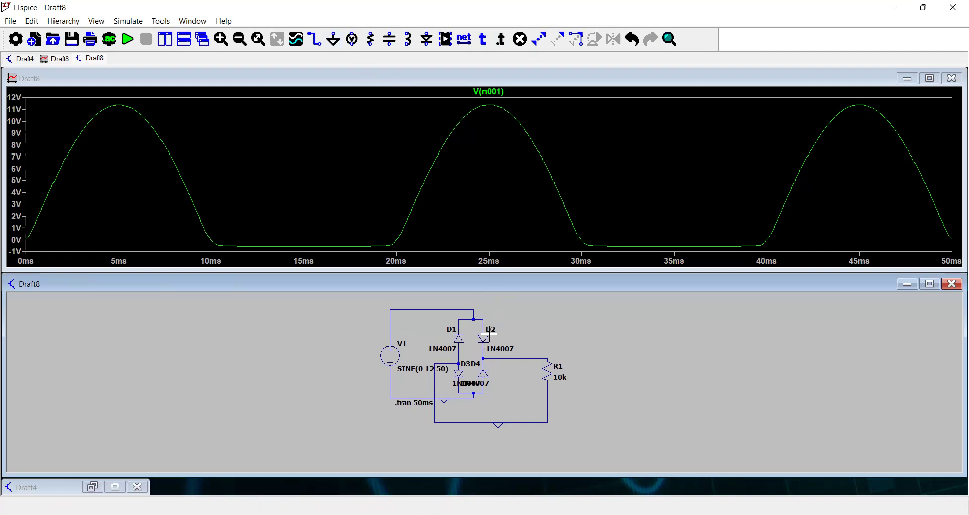
Step: Add the voltage on the bridge-to-R1 wire to the plot beside V1's positive wire, and close the plot after comparing them
{"action": "left_click", "coordinate": [478, 317]}
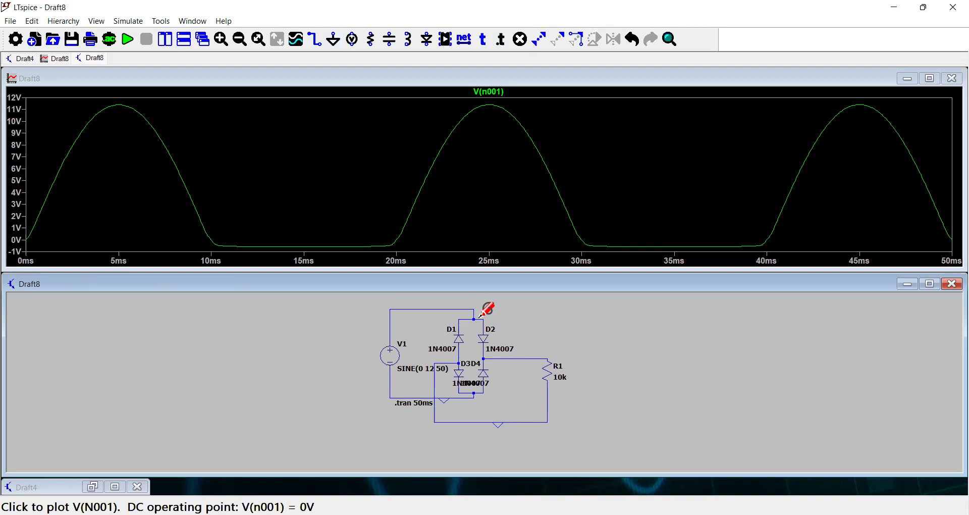
{"action": "left_click", "coordinate": [525, 358]}
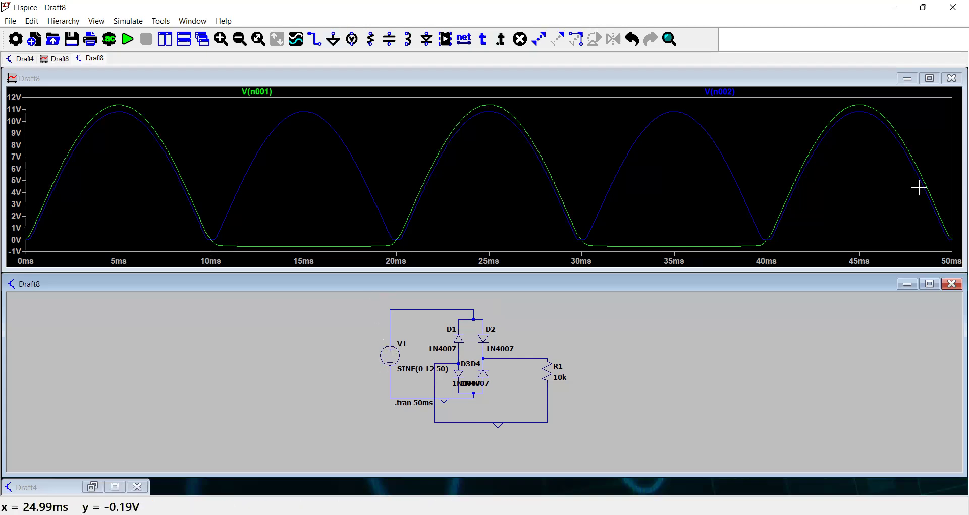
{"action": "left_click", "coordinate": [954, 79]}
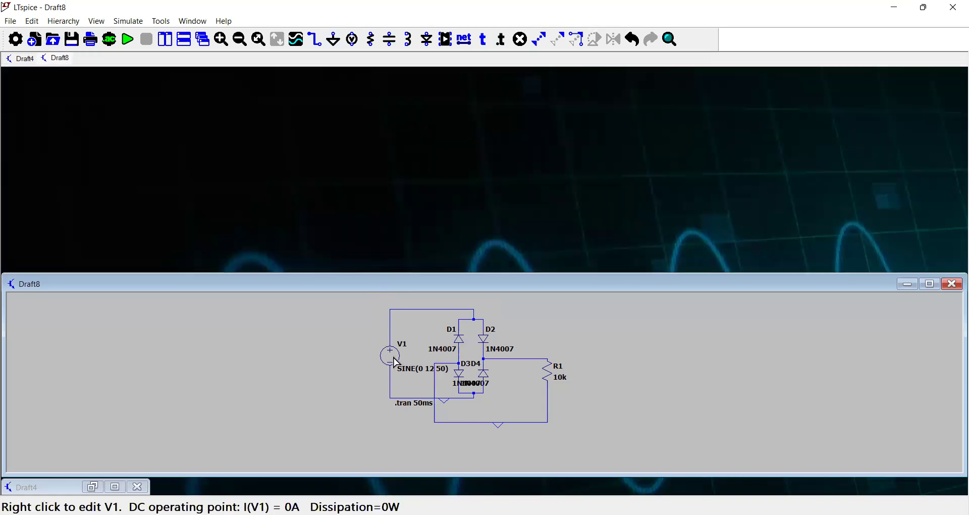
Step: Review V1's sine source settings and keep them as they are
{"action": "right_click", "coordinate": [397, 361]}
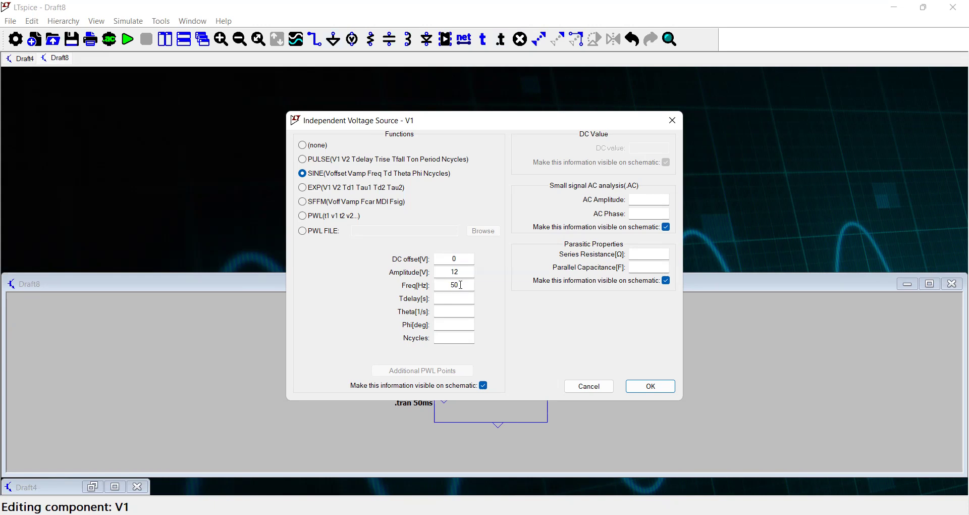
{"action": "left_click", "coordinate": [651, 387]}
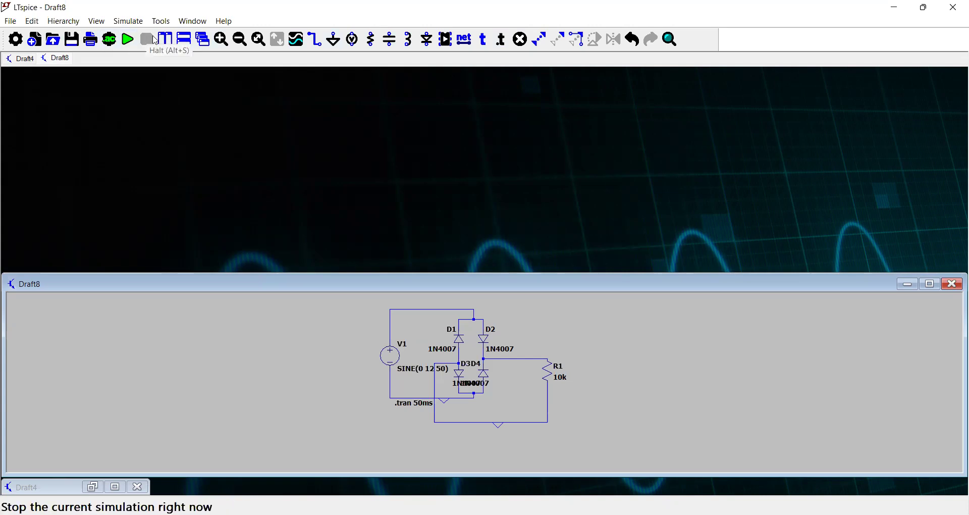
Step: Delete the ground on V1's negative wire and rerun the simulation to plot the voltage on V1's positive wire
{"action": "left_click", "coordinate": [520, 40]}
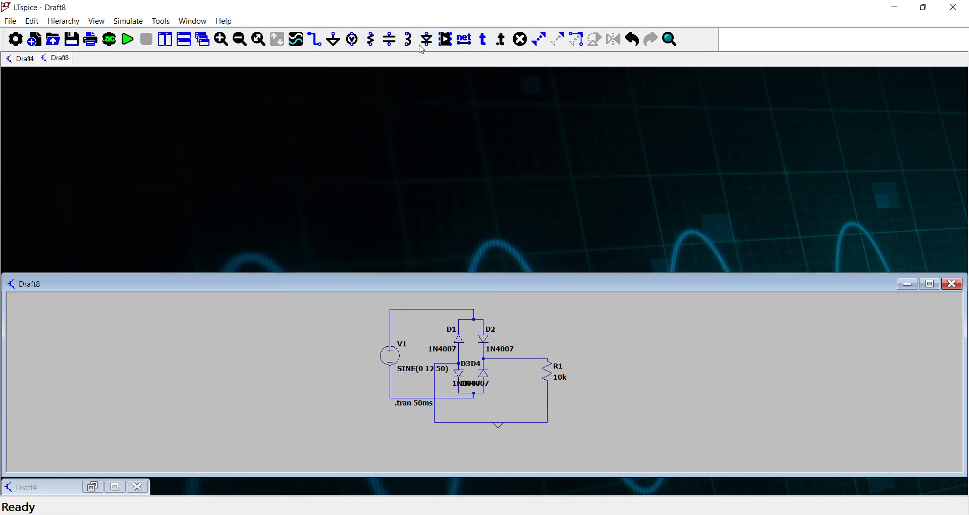
{"action": "left_click", "coordinate": [131, 43]}
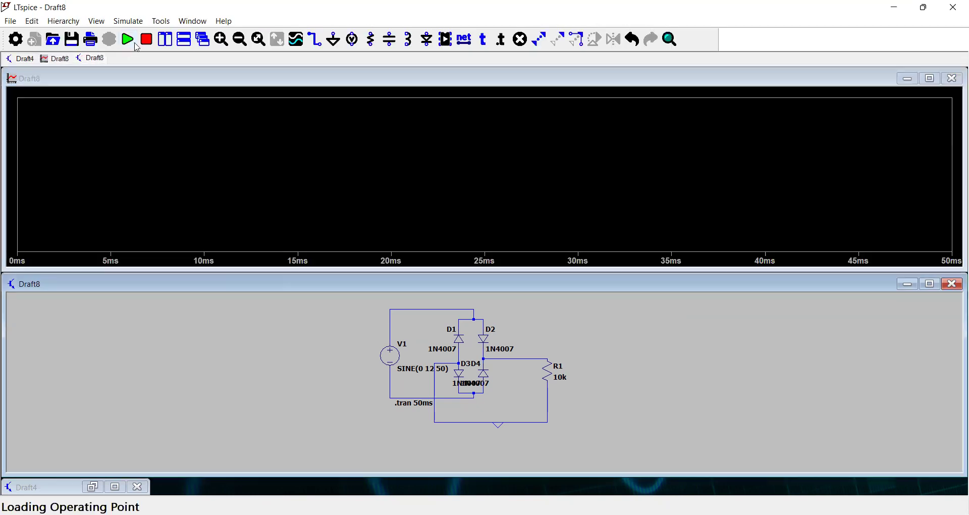
{"action": "left_click", "coordinate": [468, 309]}
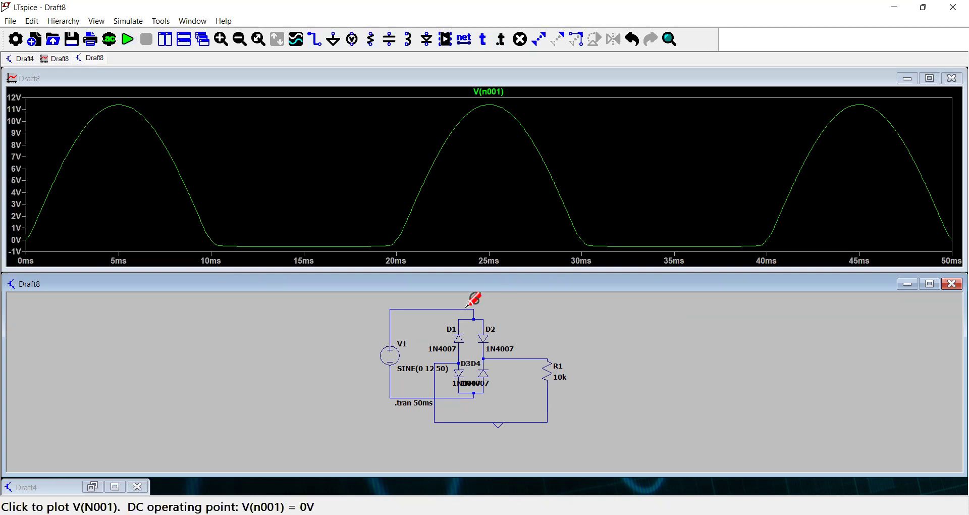